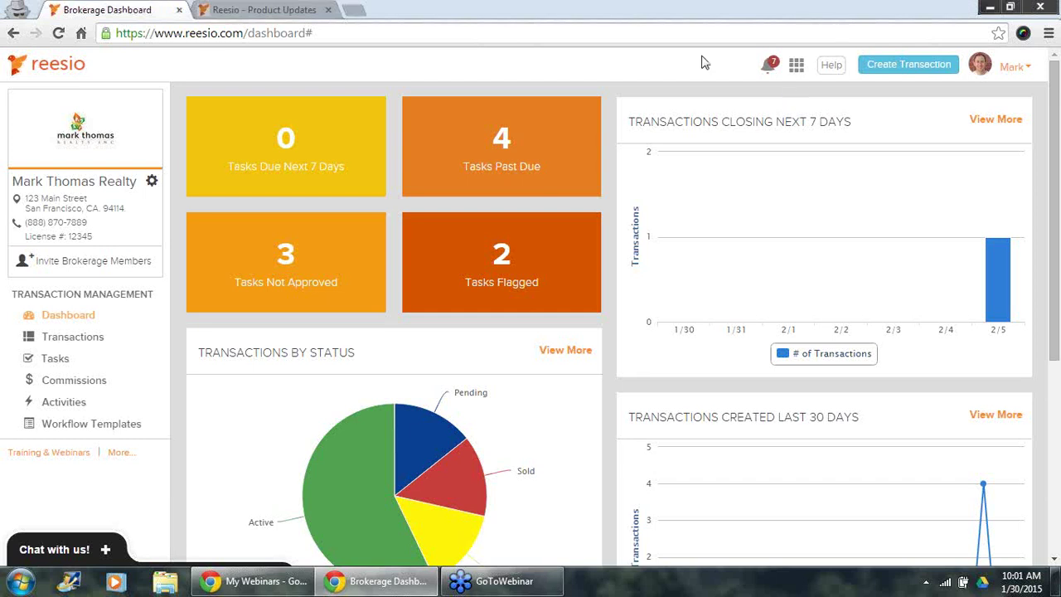
Step: Review the January 27, 2015 new feature list on the Reesio Product Updates page
click(300, 11)
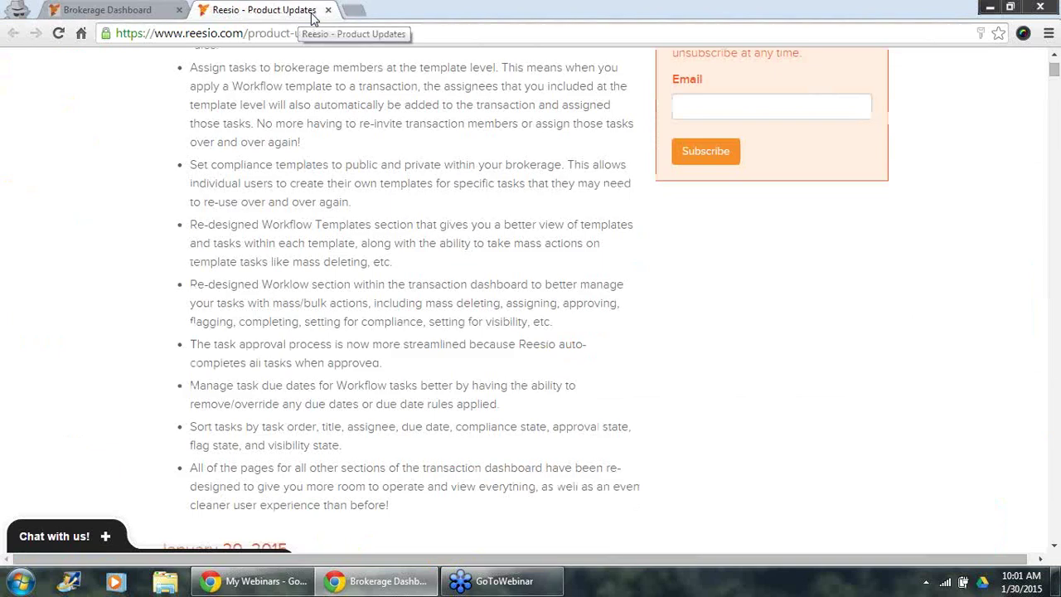
scroll(934, 211, up, 5)
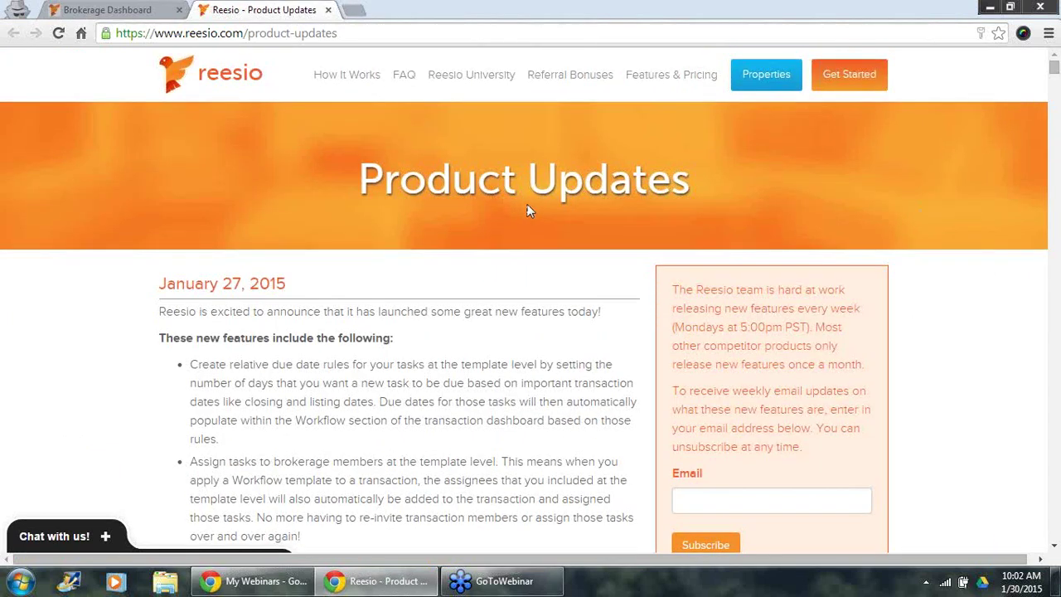
scroll(526, 209, down, 3)
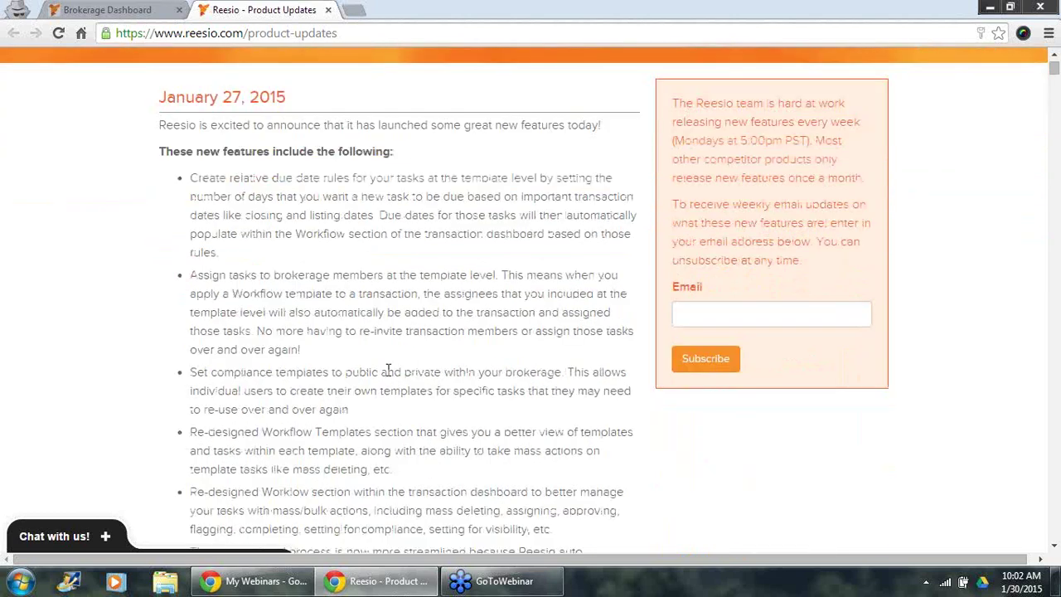
scroll(402, 316, down, 4)
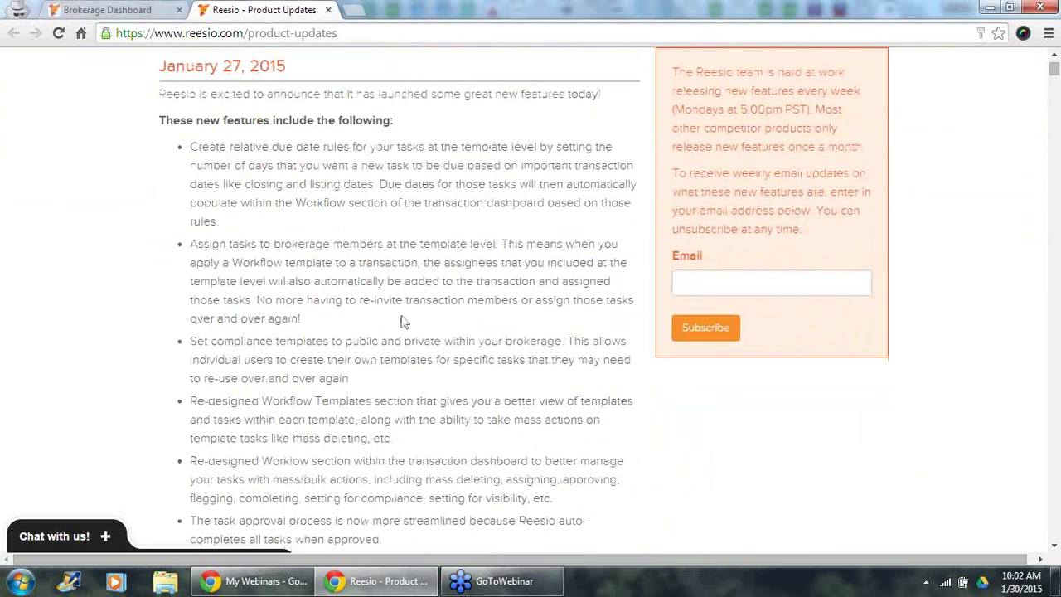
scroll(397, 217, up, 7)
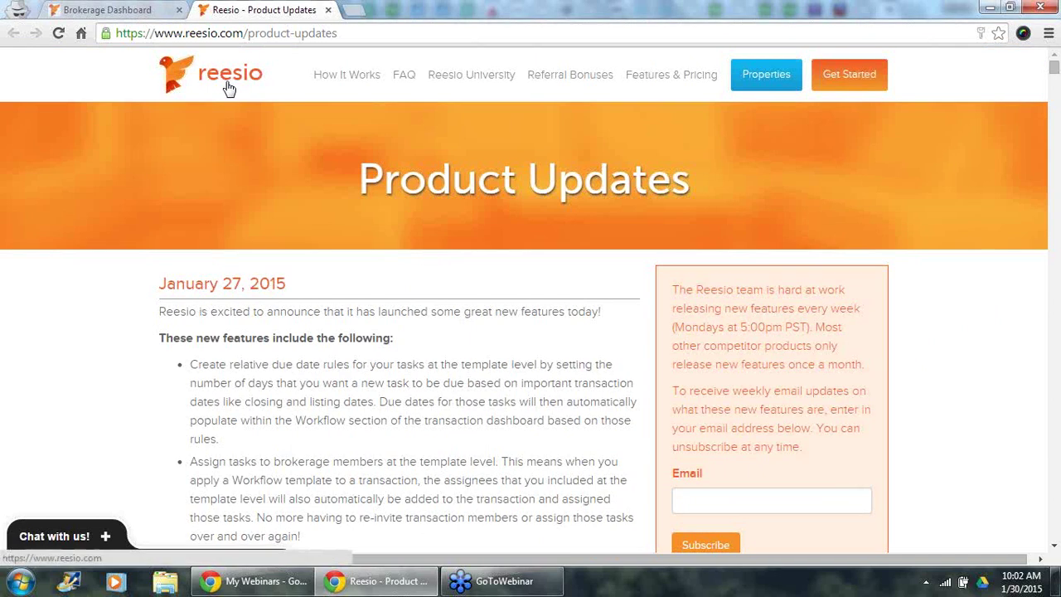
Step: Open the help center from the brokerage dashboard and list all Training & Webinars articles
click(114, 8)
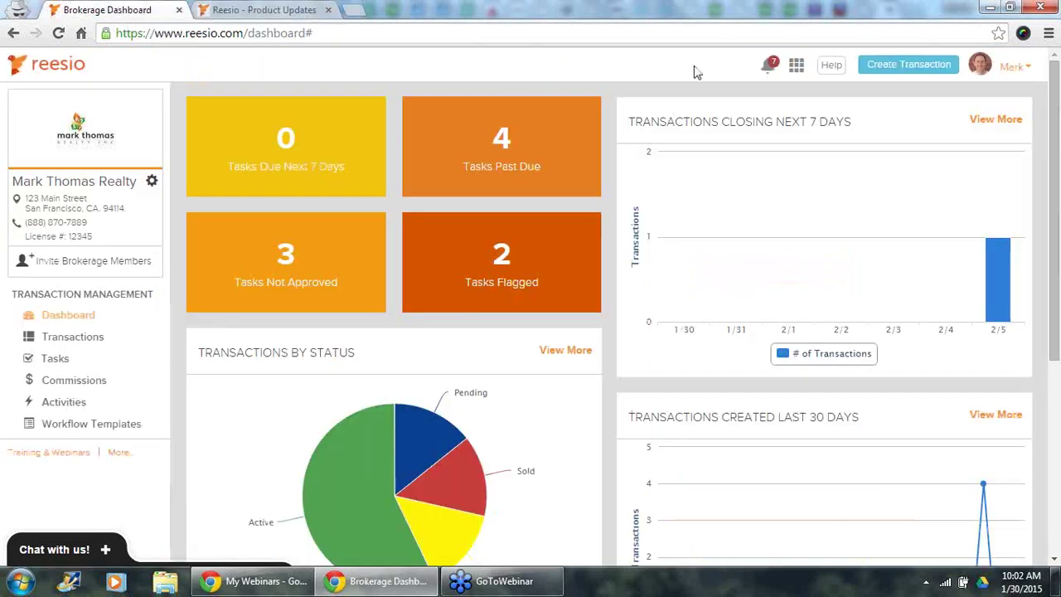
click(832, 65)
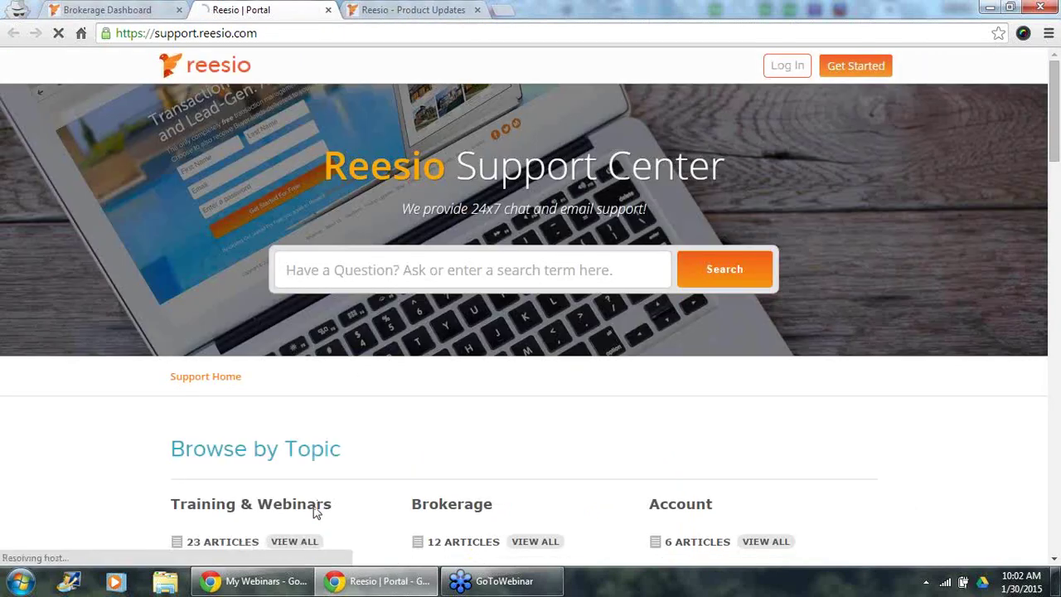
scroll(315, 511, down, 1)
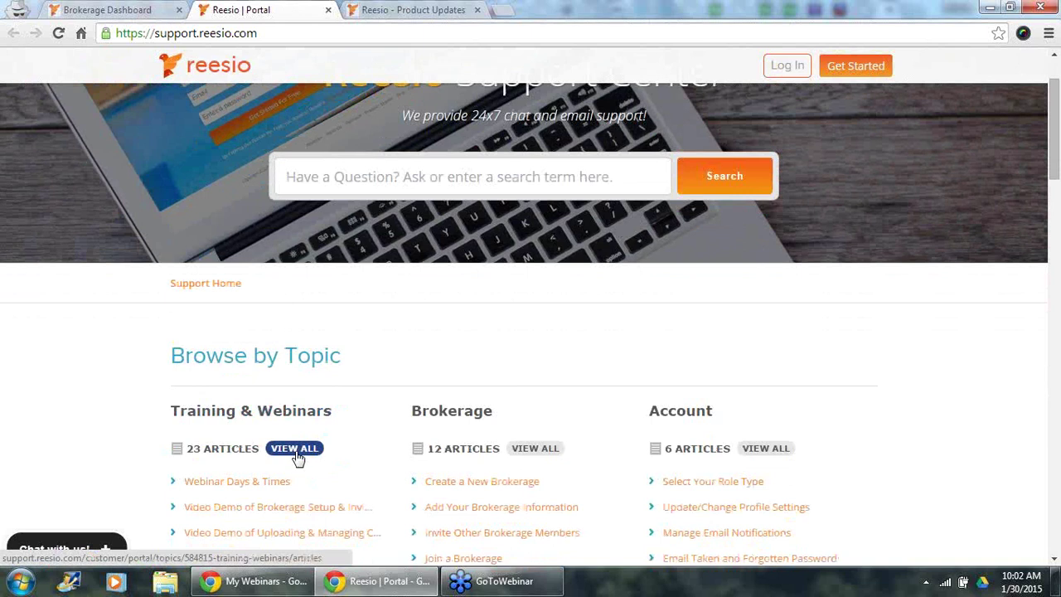
click(295, 449)
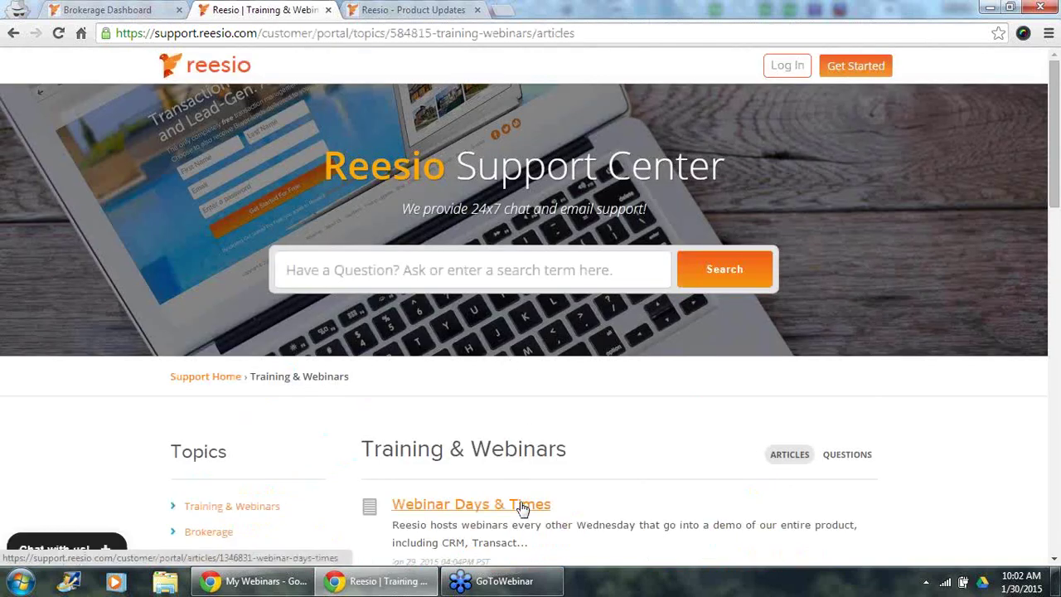
Step: Return to the brokerage dashboard, go to Workflow Templates, and display the Listing Template's items
click(122, 9)
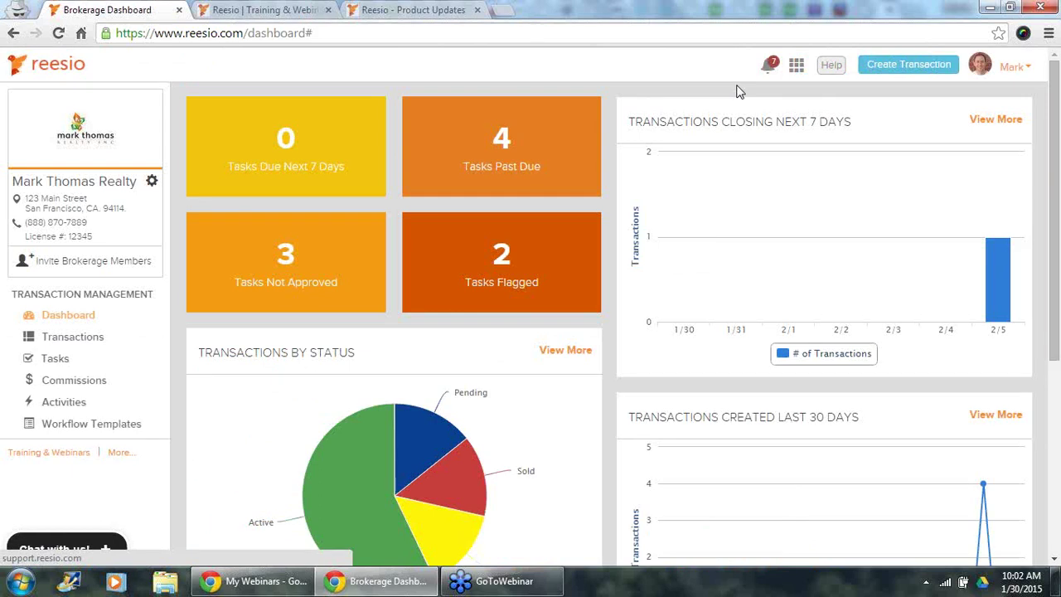
click(795, 73)
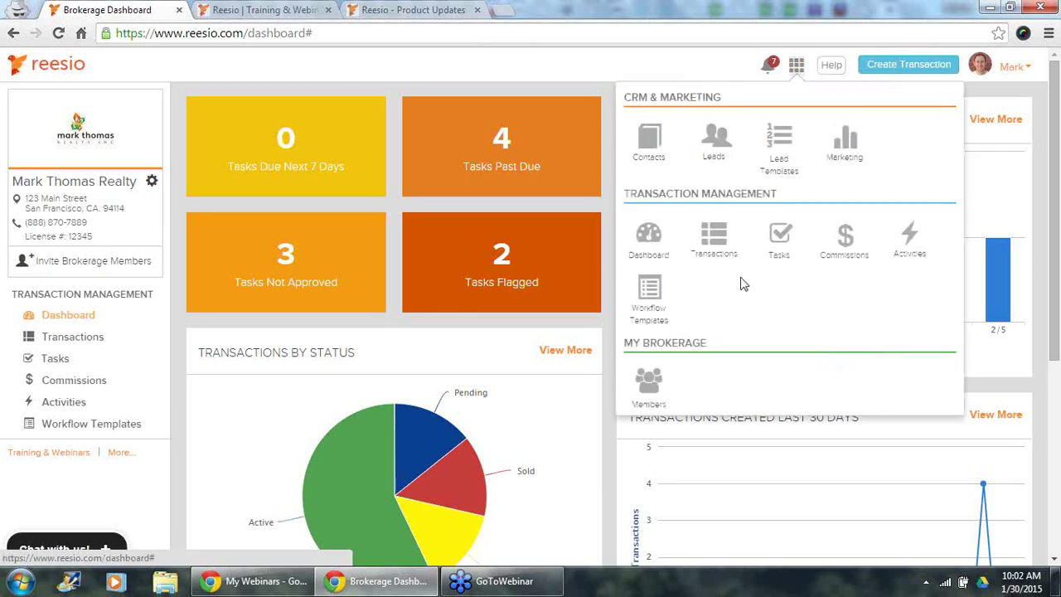
click(650, 295)
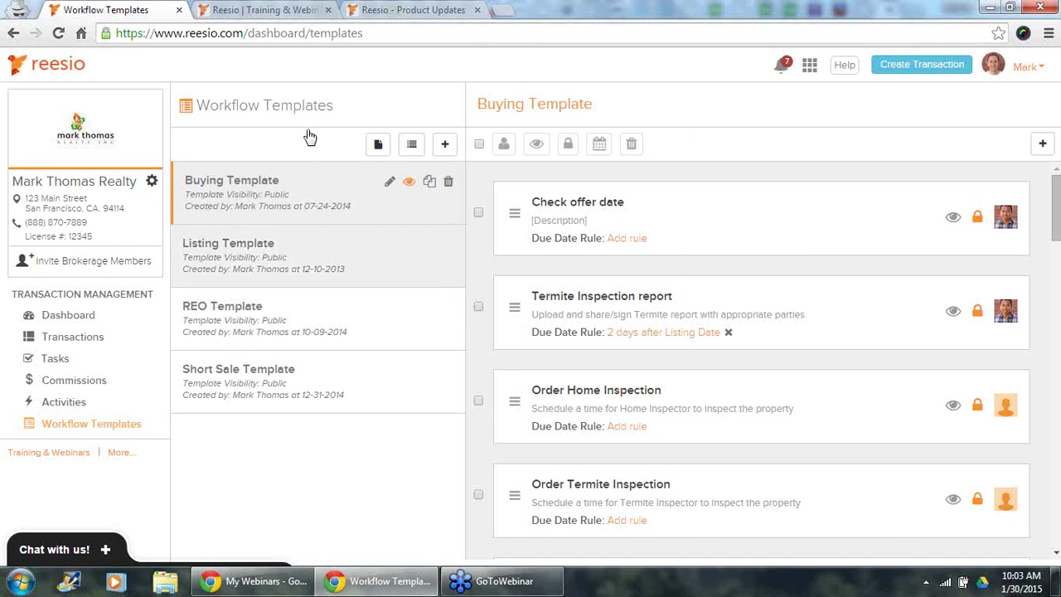
click(339, 253)
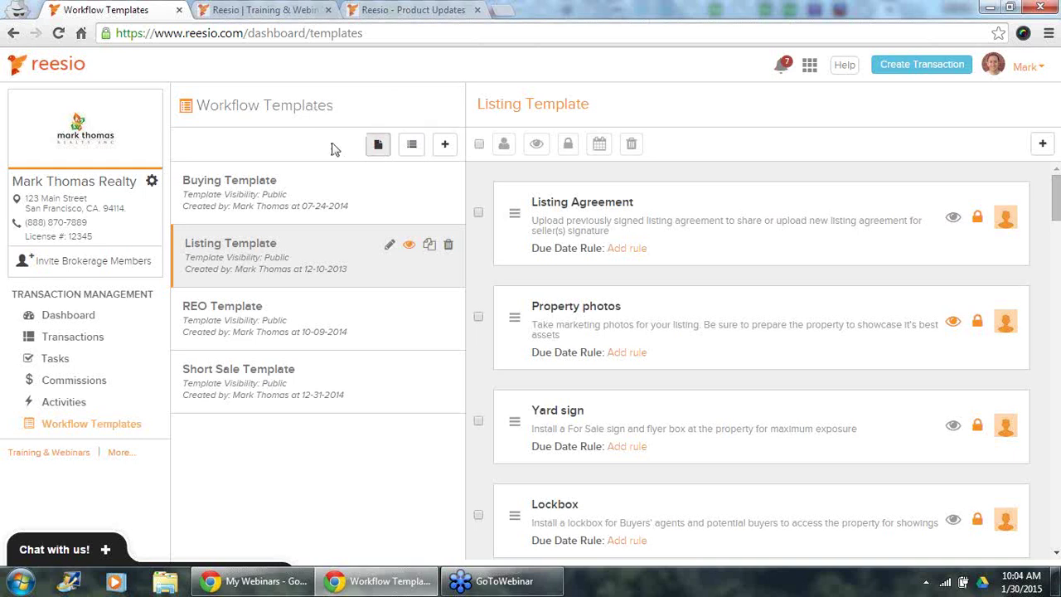
Step: Add a ready-made Buying Template to the workflow templates and delete that new private copy
click(369, 155)
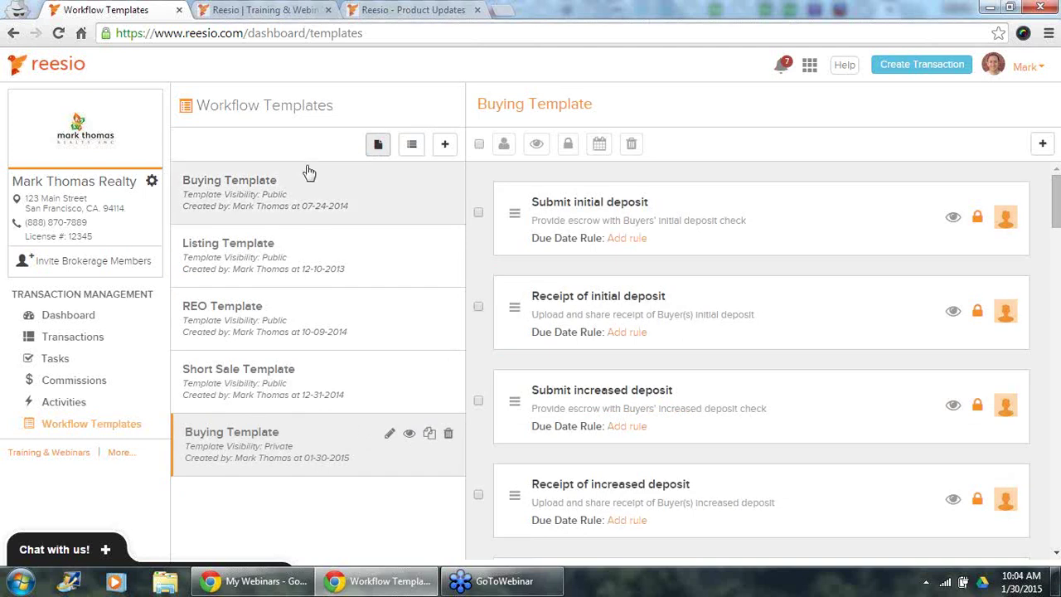
click(449, 436)
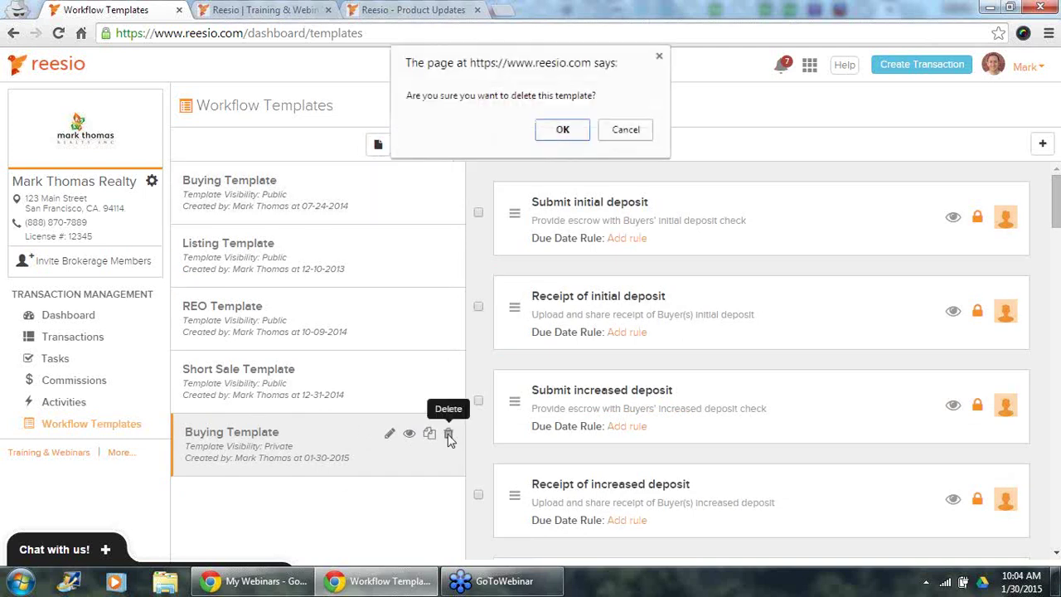
click(563, 132)
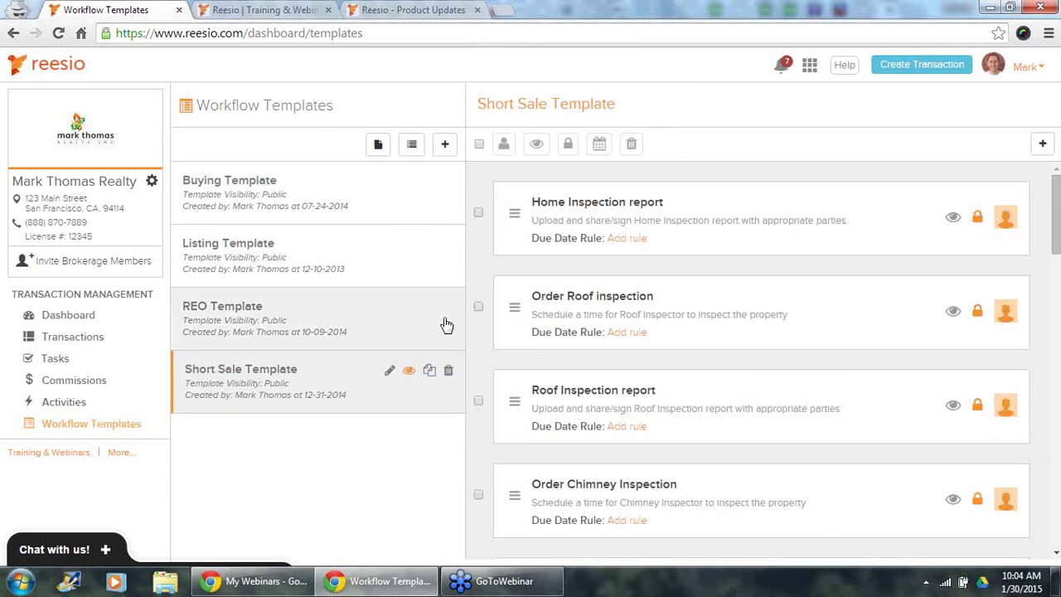
Step: Create a blank workflow template and name it "New template"
click(444, 146)
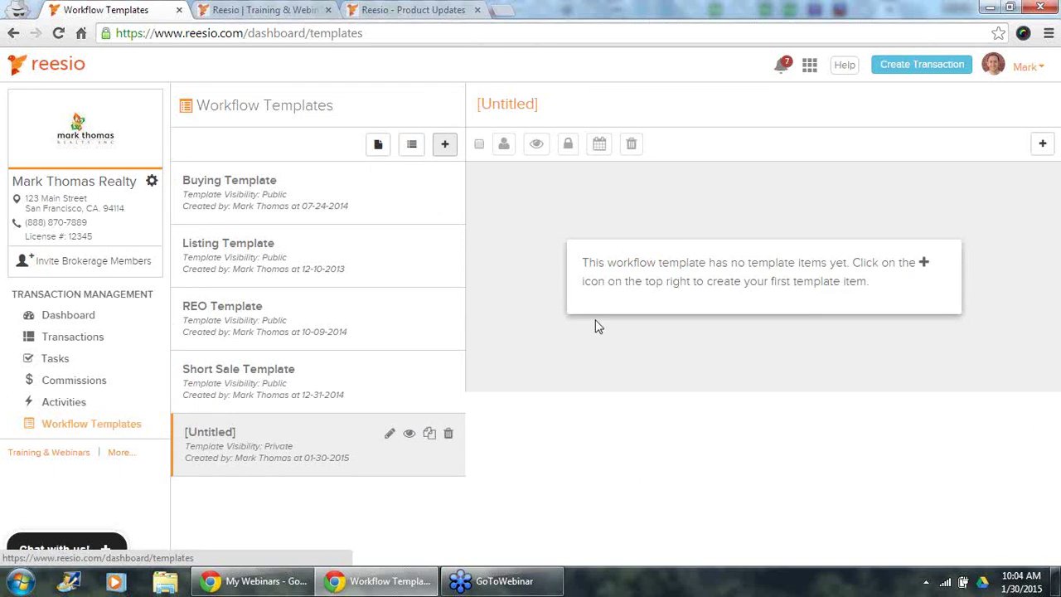
click(219, 434)
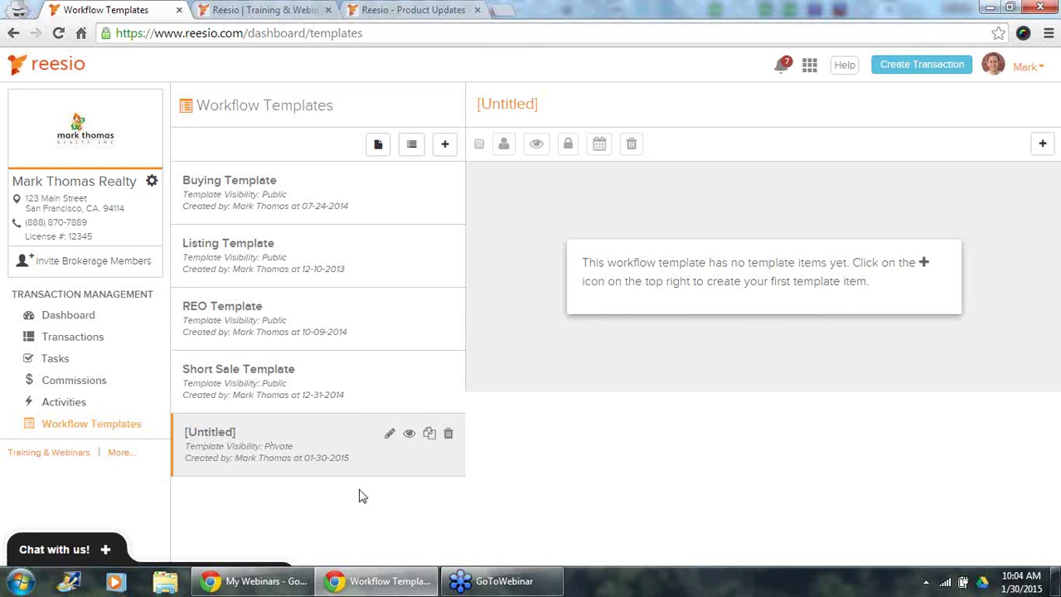
click(390, 434)
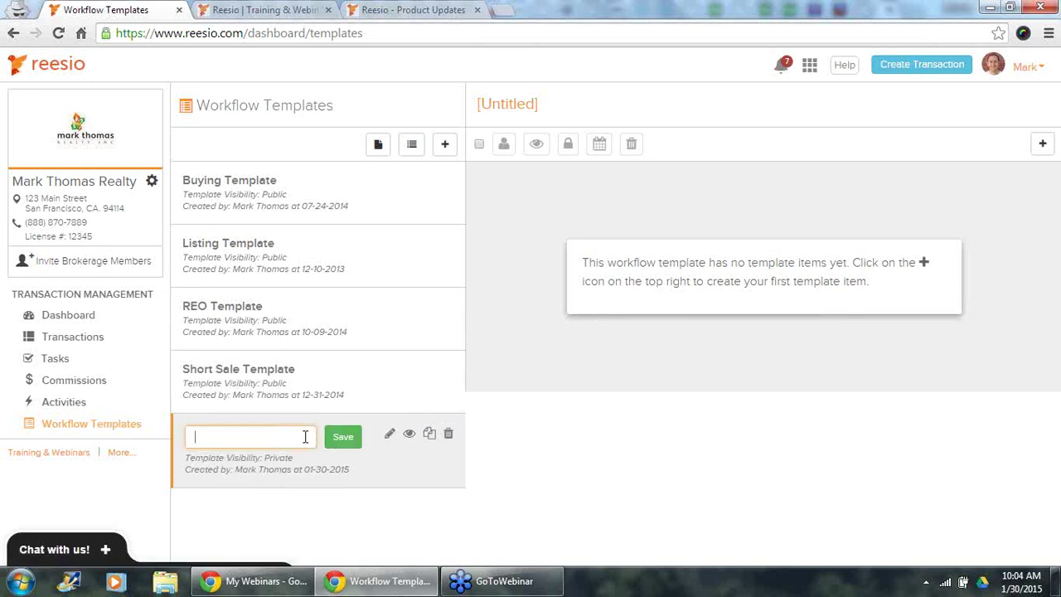
text(New template)
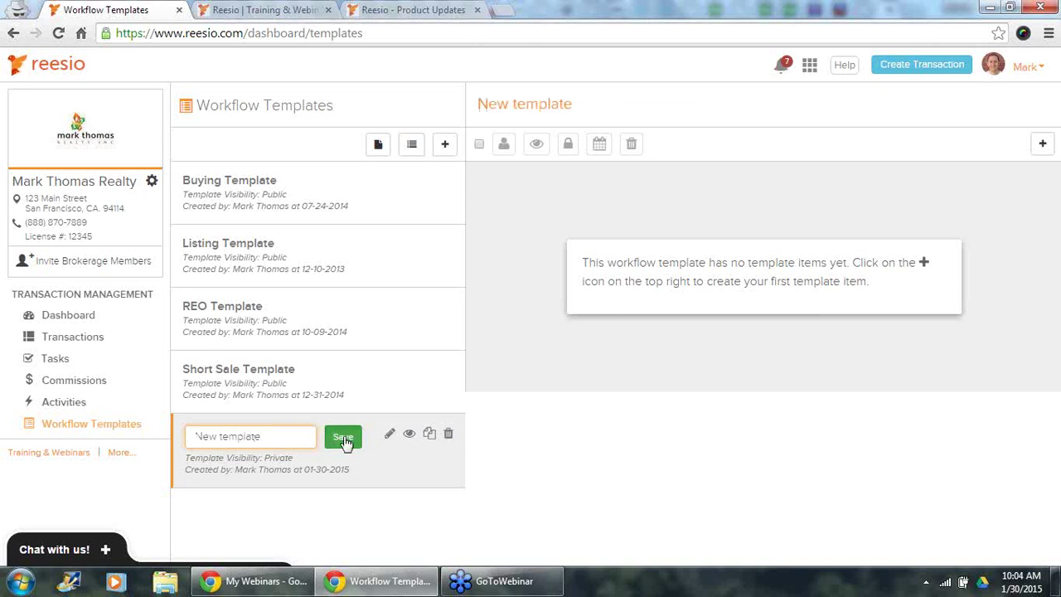
click(343, 437)
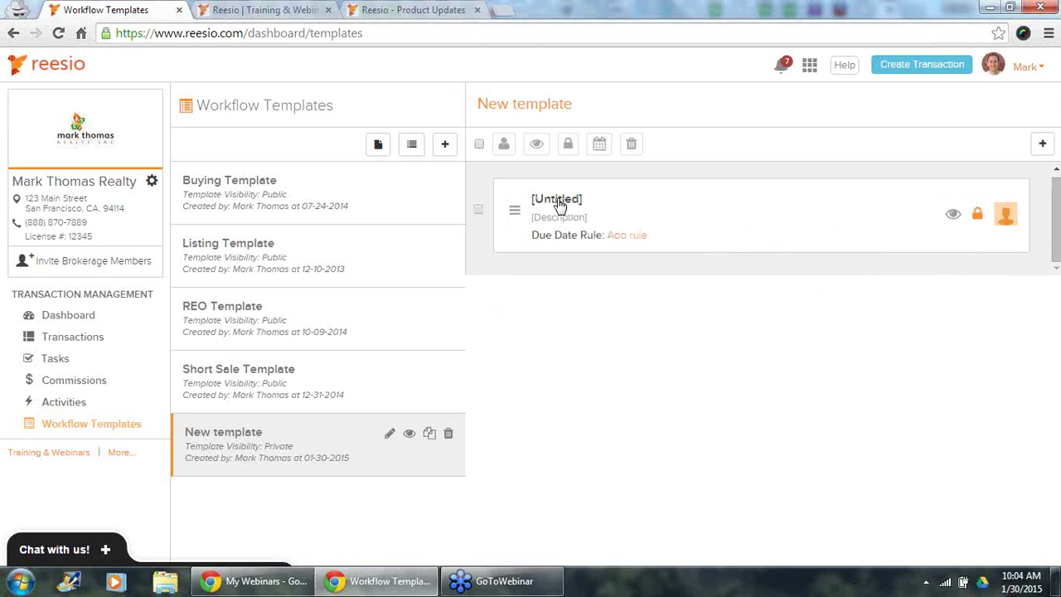
Step: Title the untitled item in the new workflow template "New template item" and save it
click(558, 201)
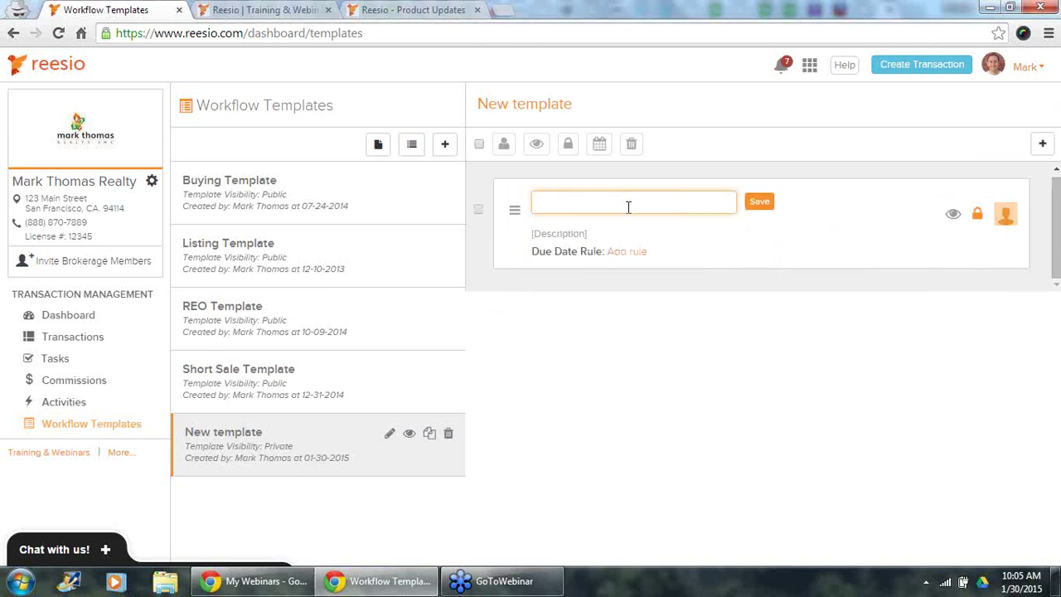
text(New template item)
click(753, 202)
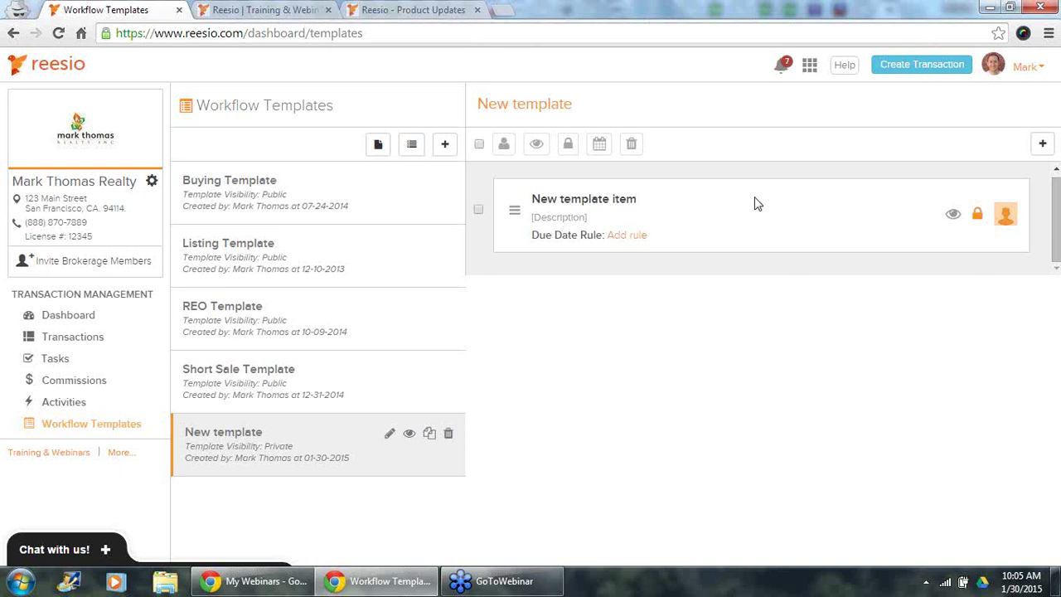
Step: In the Buying Template, insert an item titled "New template" between Termite Inspection report and Order Home Inspection
mouse_move(734, 176)
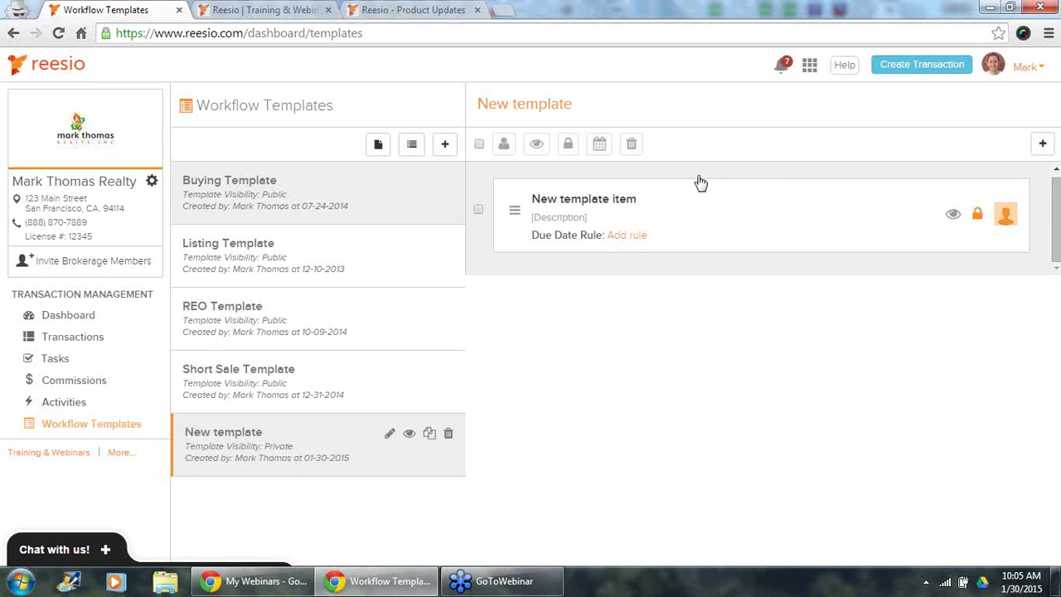
click(457, 192)
mouse_move(650, 273)
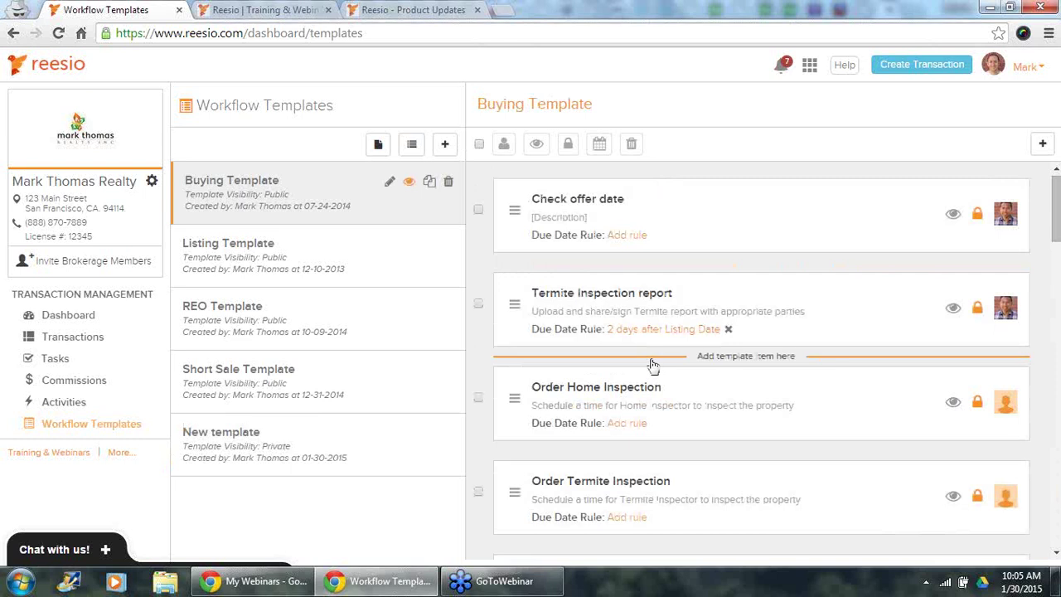
mouse_move(649, 452)
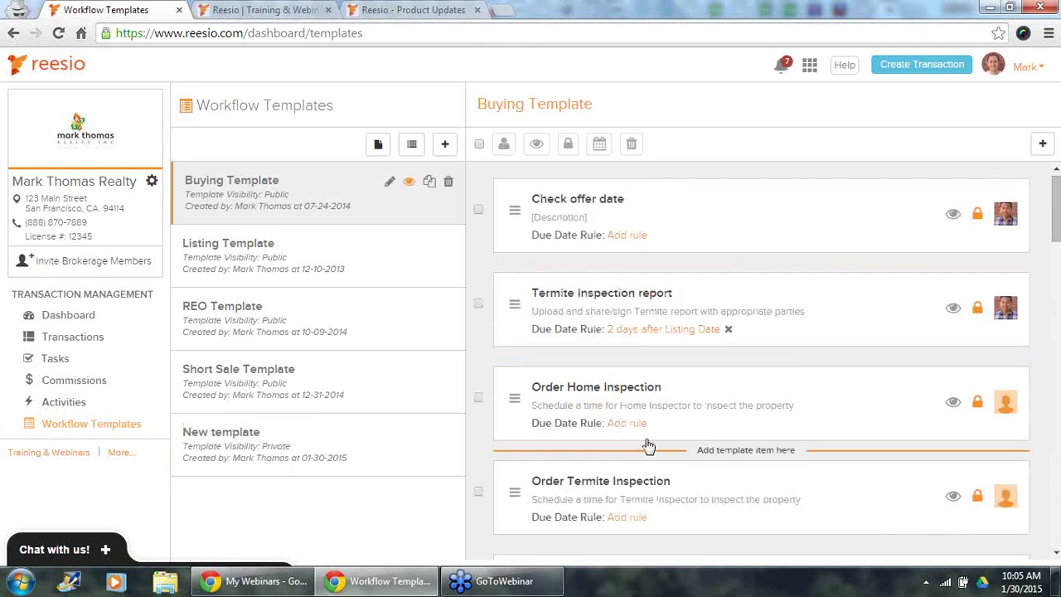
mouse_move(646, 361)
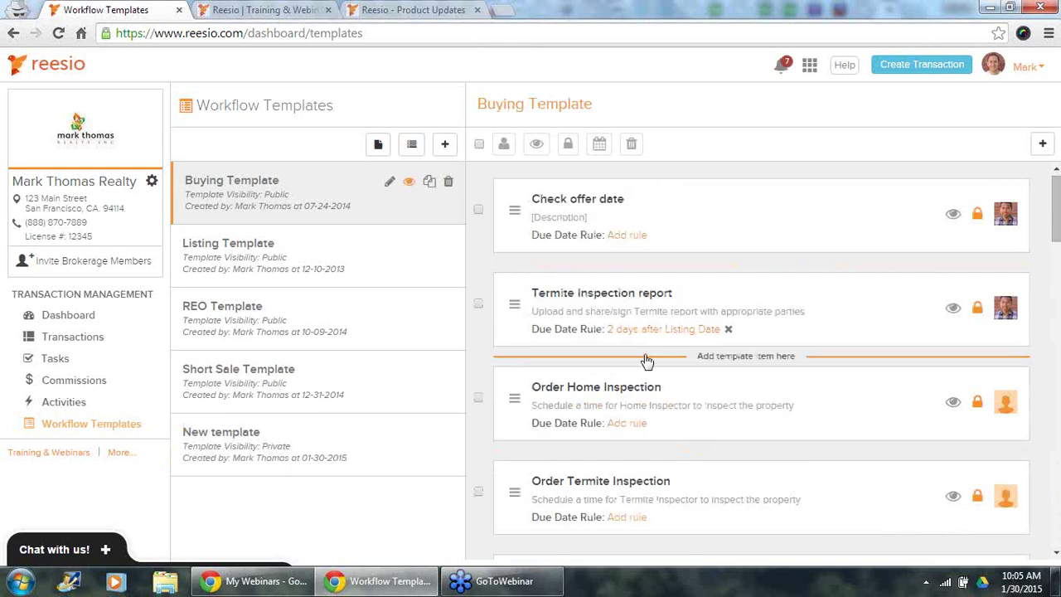
click(737, 362)
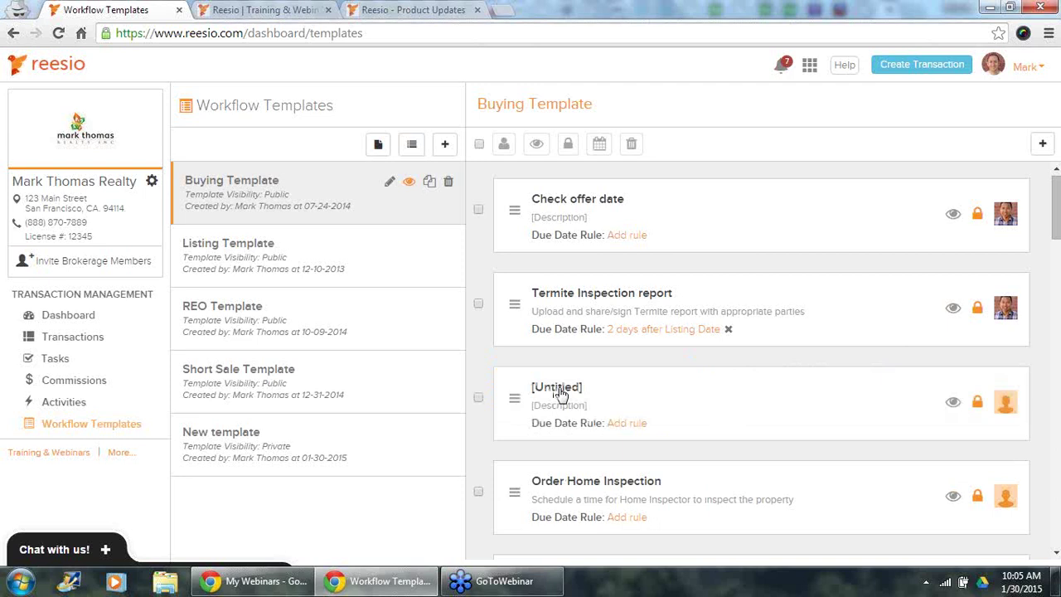
click(560, 391)
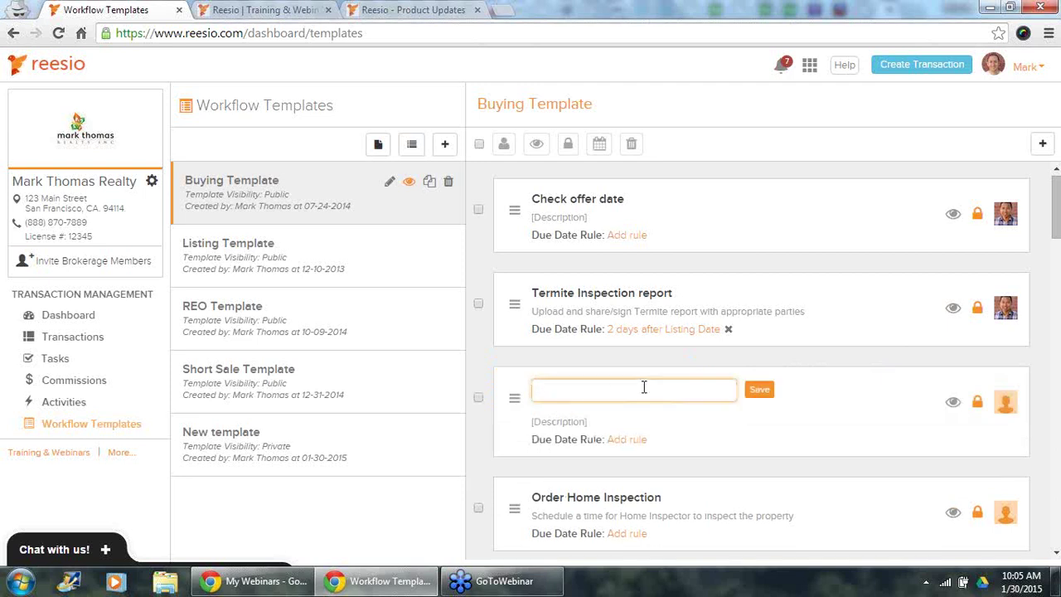
text(New)
key(BackSpace)
text(t)
key(BackSpace)
text(tempmlate)
key(BackSpace)
key(BackSpace)
key(BackSpace)
key(BackSpace)
text(late)
key(BackSpace)
key(BackSpace)
key(BackSpace)
key(BackSpace)
key(BackSpace)
text(late)
click(759, 390)
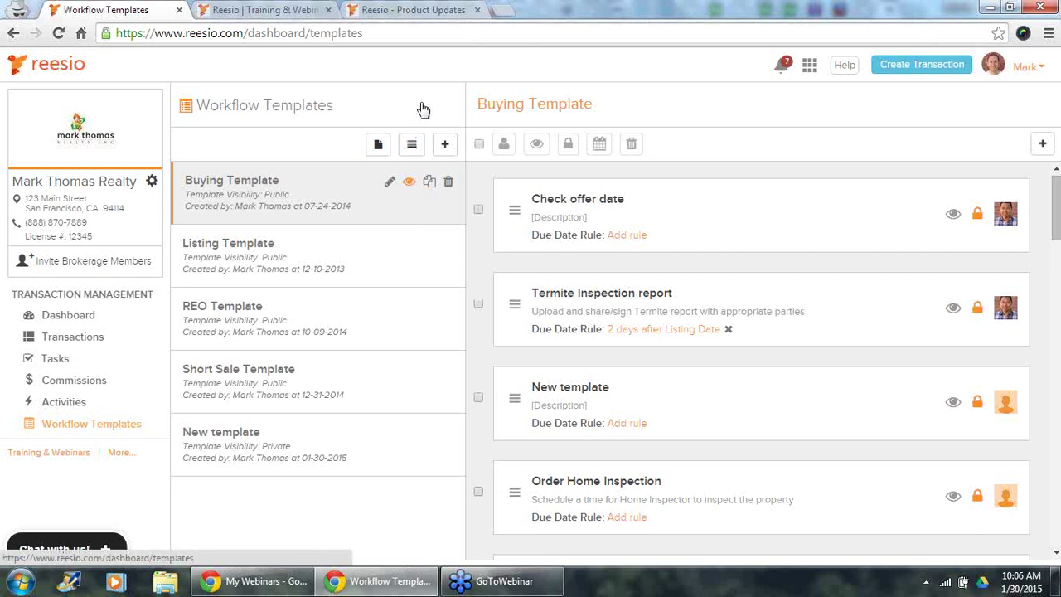
Step: Duplicate the Buying Template and try to reorder the Check offer date item in the copy
click(447, 144)
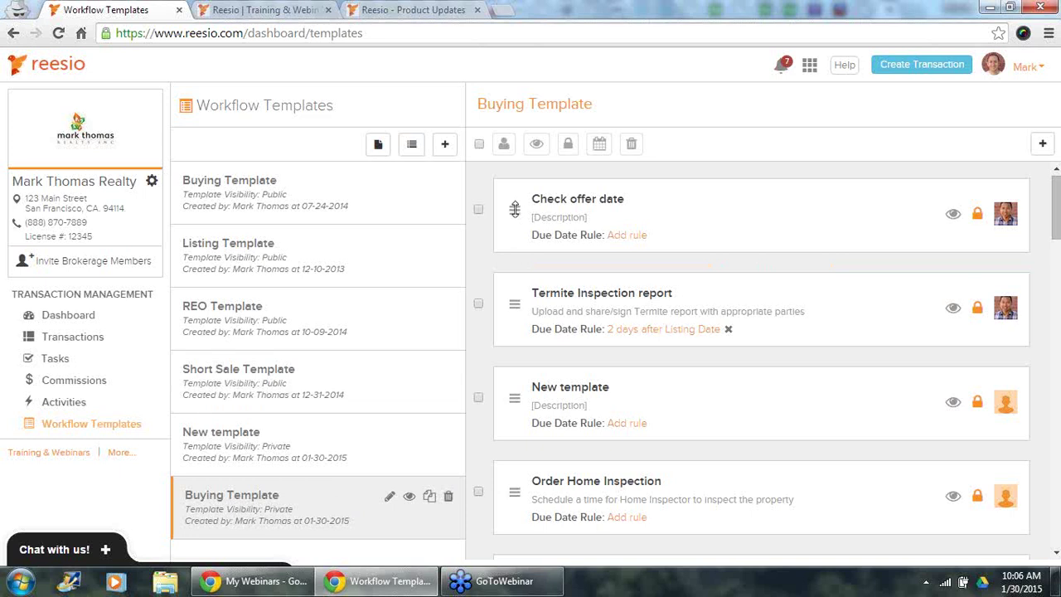
mouse_move(515, 210)
mouse_down()
mouse_move(515, 491)
mouse_move(512, 192)
mouse_up()
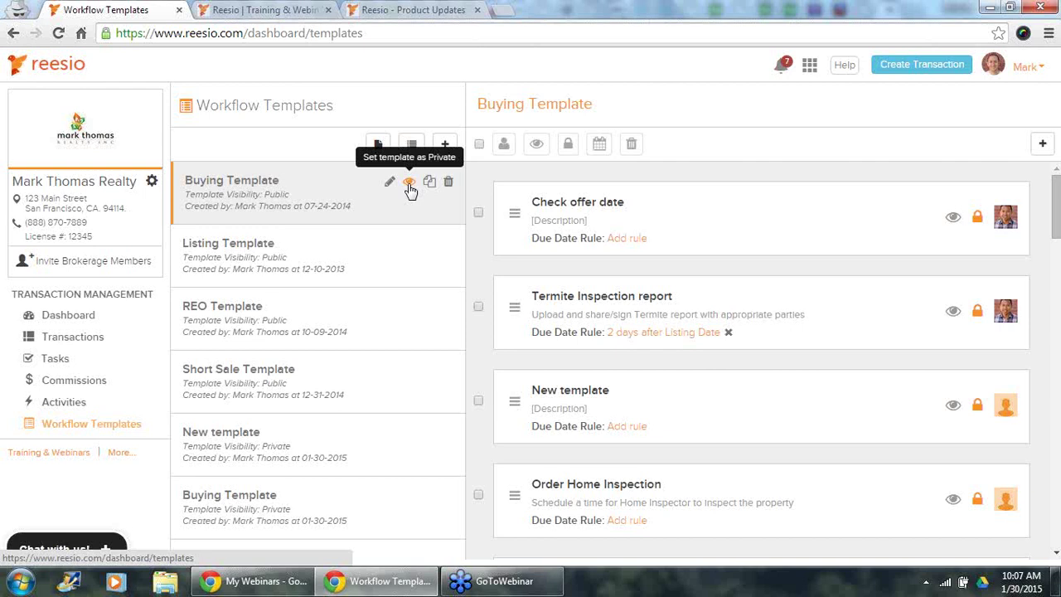
click(809, 65)
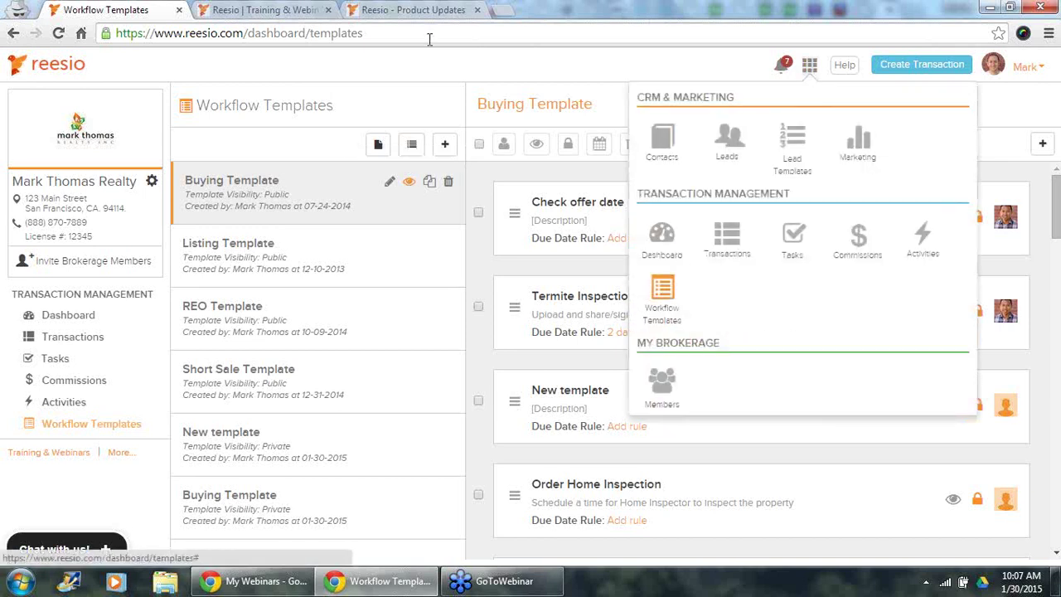
click(497, 77)
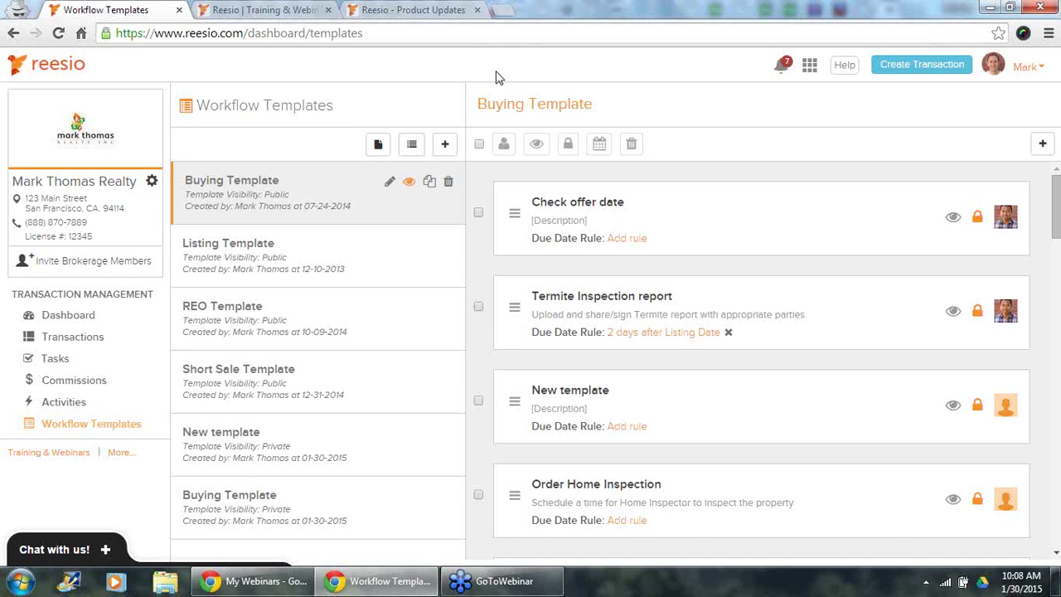
Step: Set the visibility of the original Buying Template, created 07-24-2014, to private
click(408, 187)
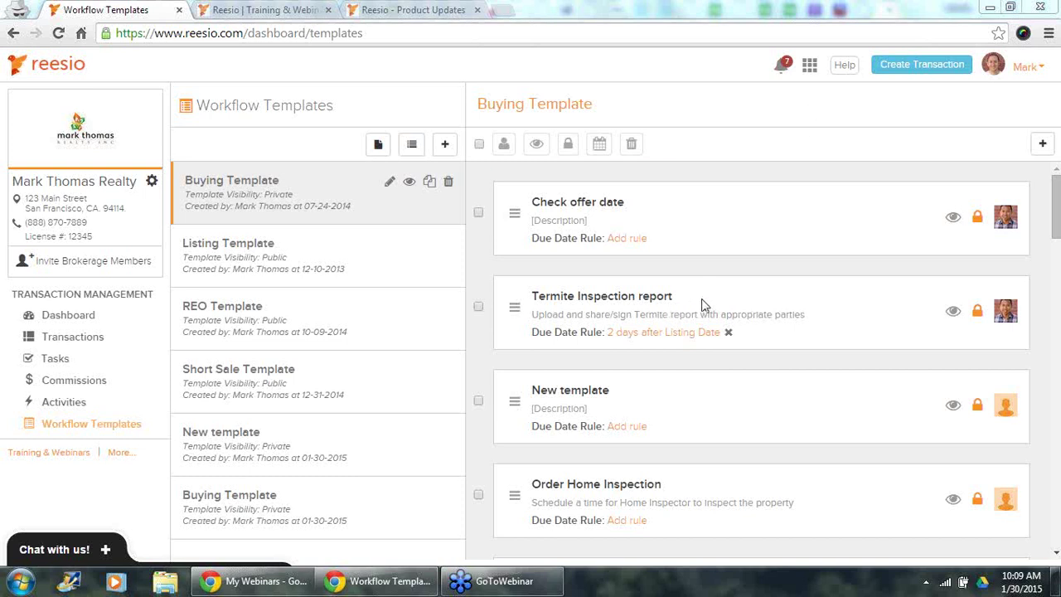
Step: Reassign the Termite Inspection report item to the first brokerage member in the list
mouse_move(1015, 320)
click(1007, 322)
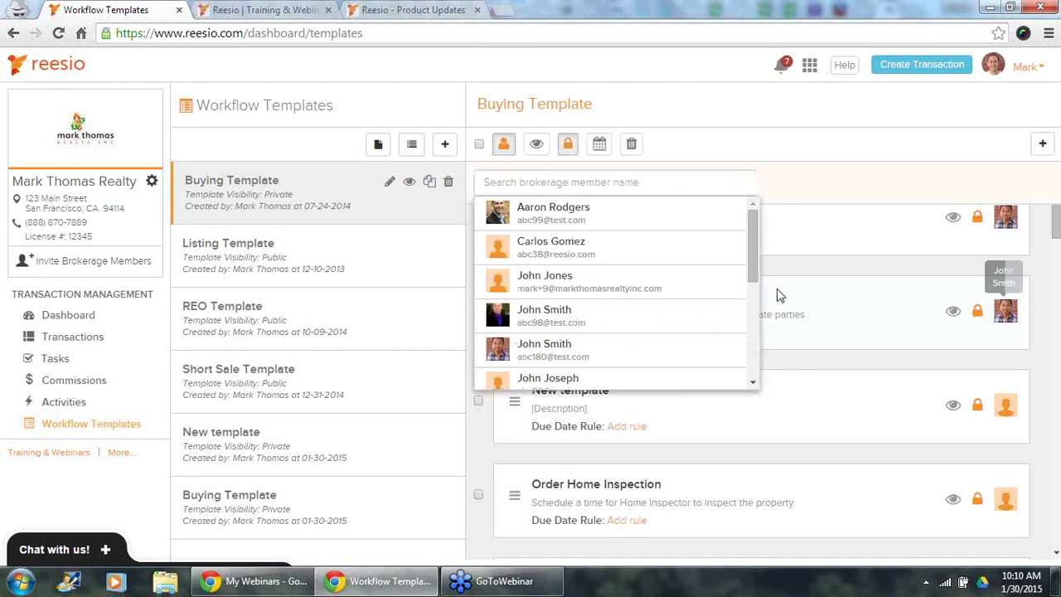
scroll(751, 259, down, 4)
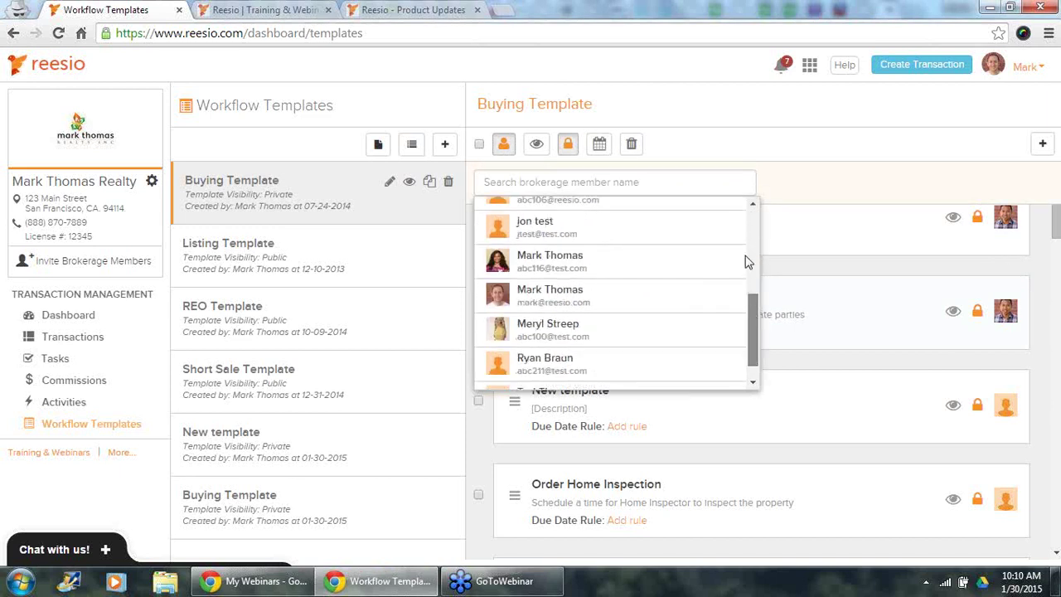
scroll(745, 262, up, 5)
click(654, 217)
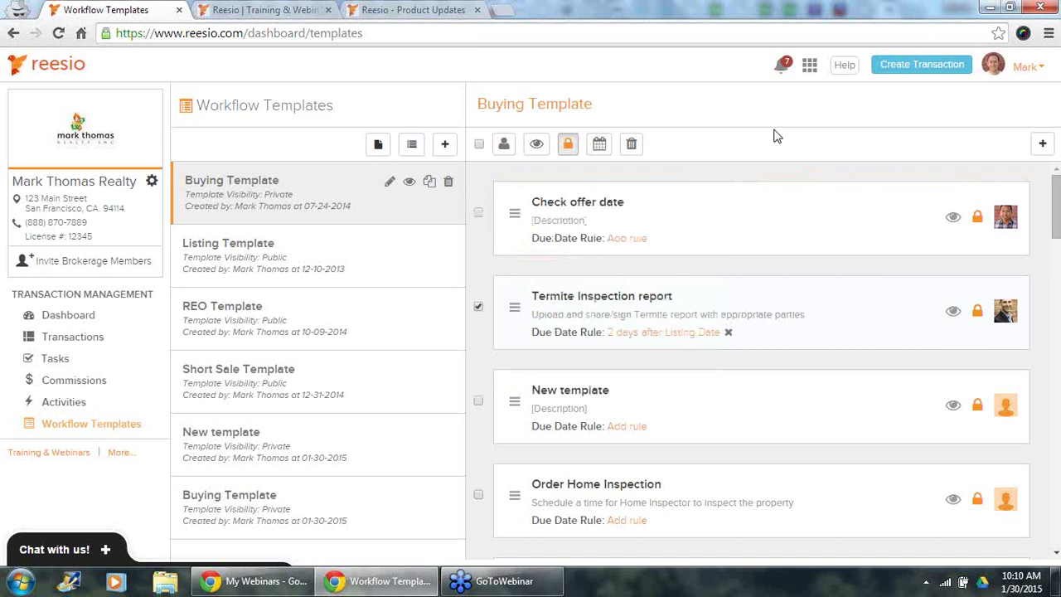
Step: Add Check offer date and New template to the selected Termite Inspection report and assign all three to the fourth listed brokerage member
click(479, 214)
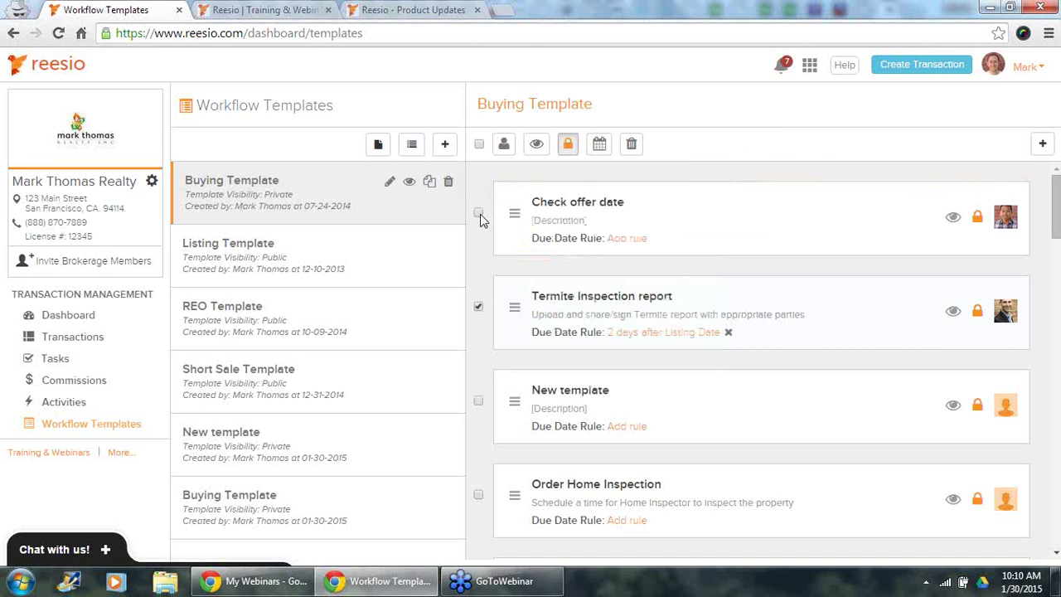
click(479, 402)
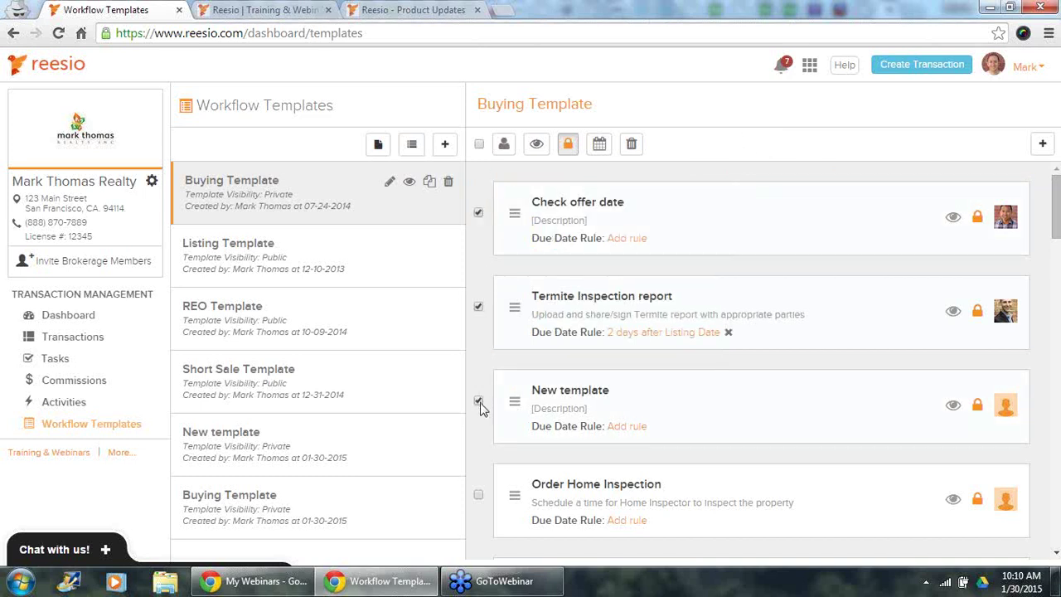
click(504, 146)
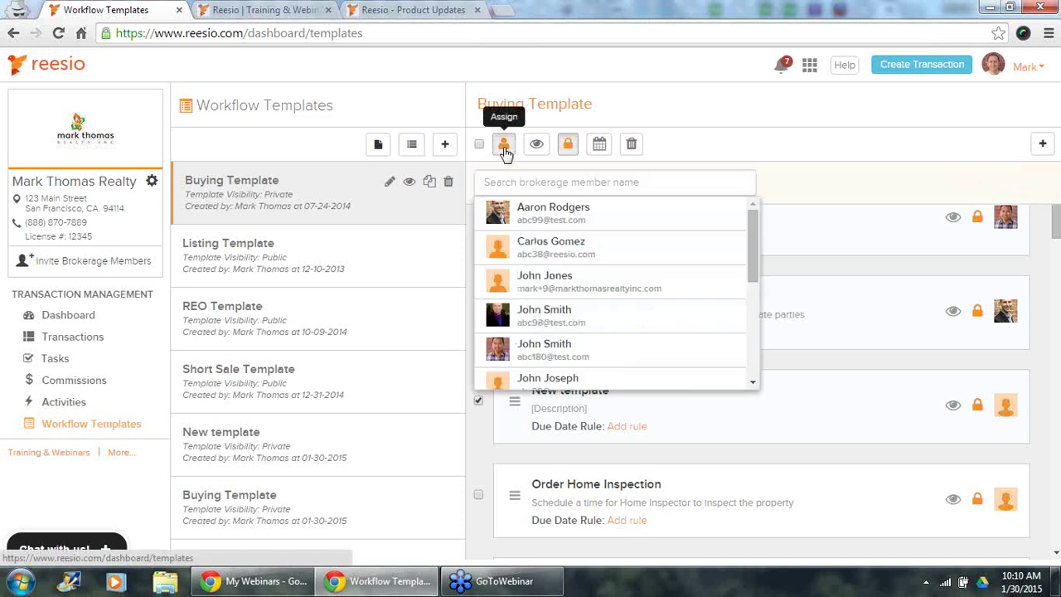
click(655, 314)
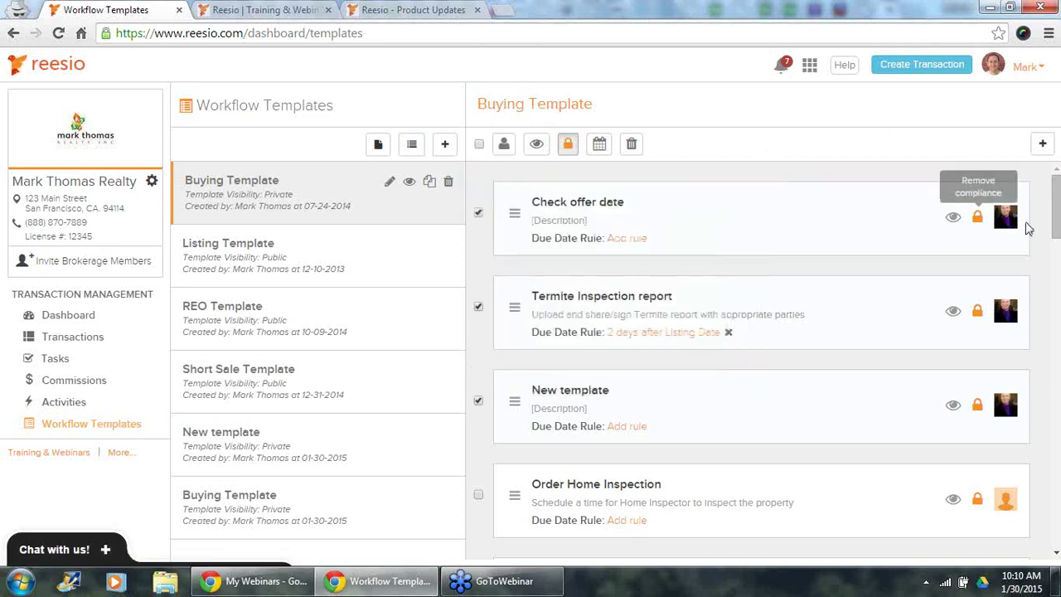
Step: Select every item in the Buying Template and assign them all to the fifth brokerage member in the list
click(480, 145)
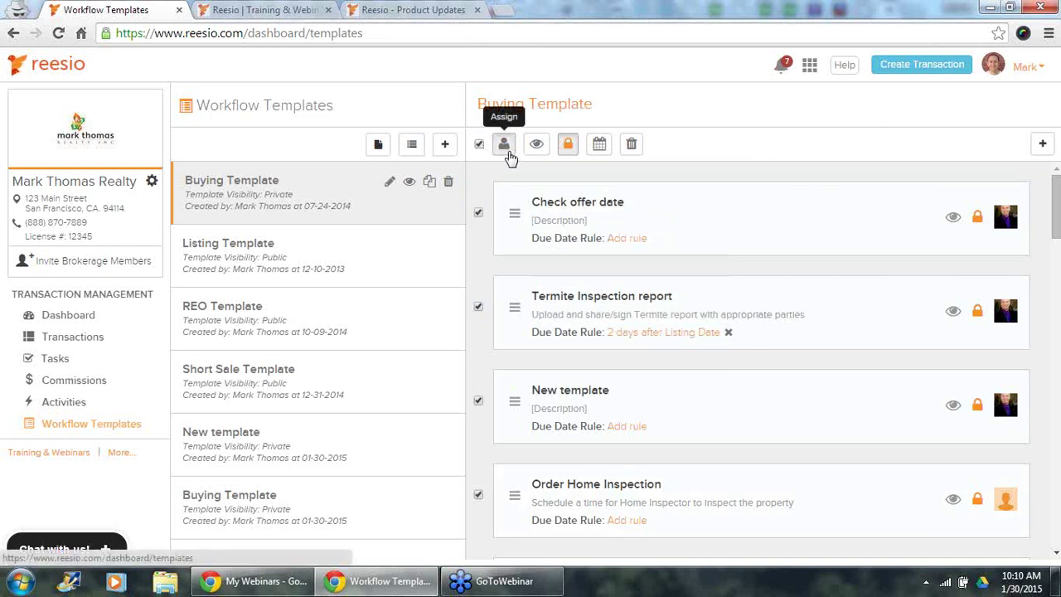
click(504, 145)
click(654, 362)
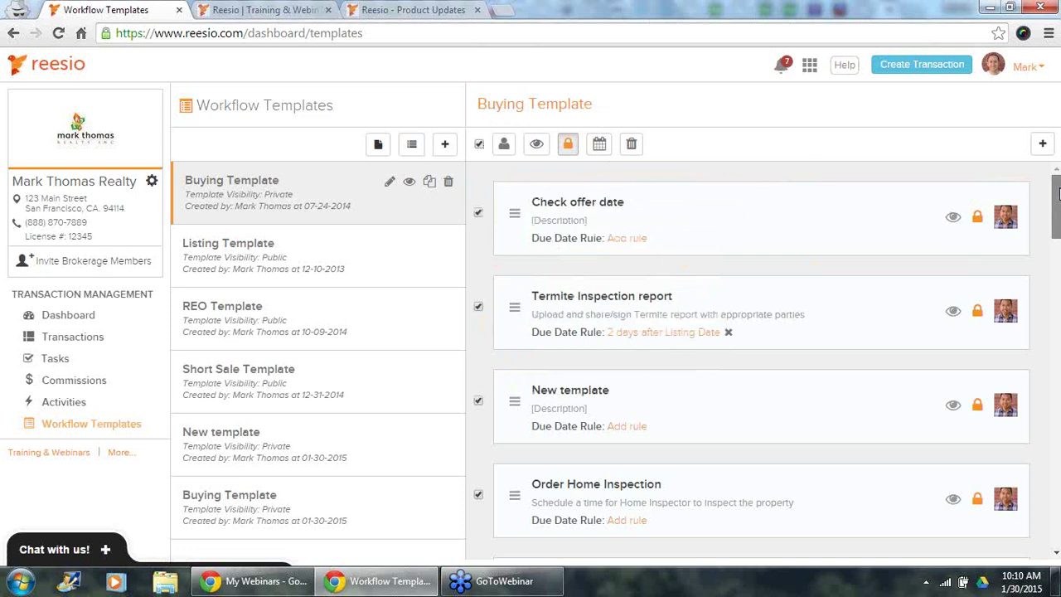
drag(1056, 217, 1057, 181)
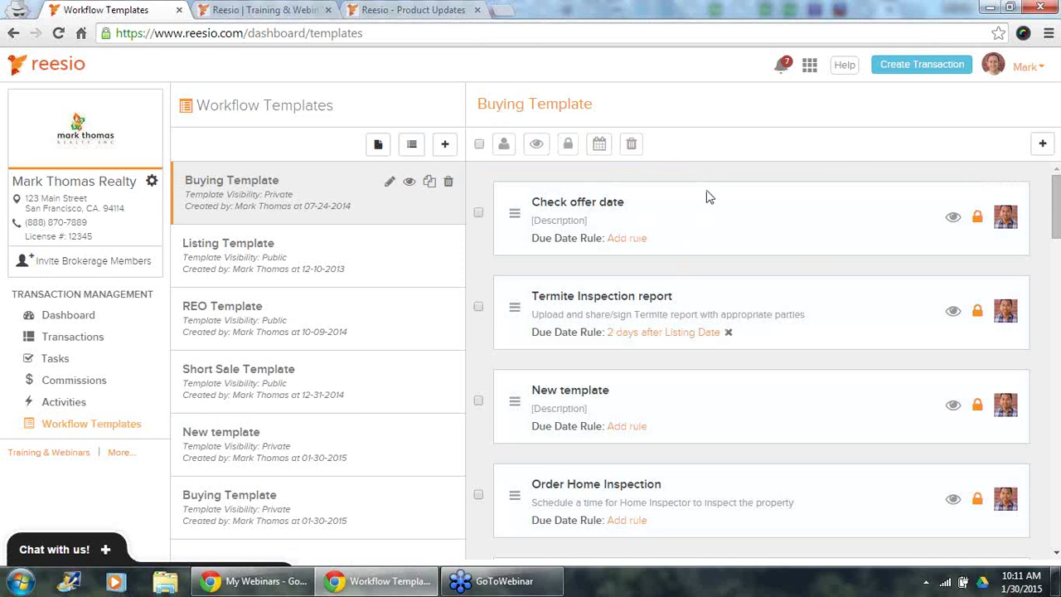
Step: Toggle the Check offer date item's visibility on and back off, and remove its compliance setting
click(953, 219)
click(953, 220)
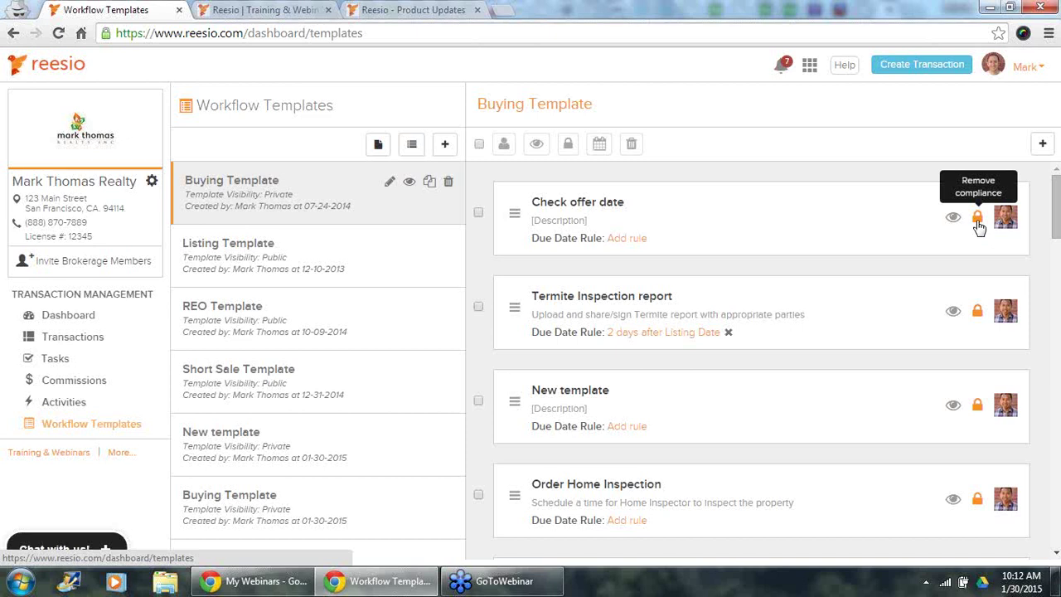
click(978, 221)
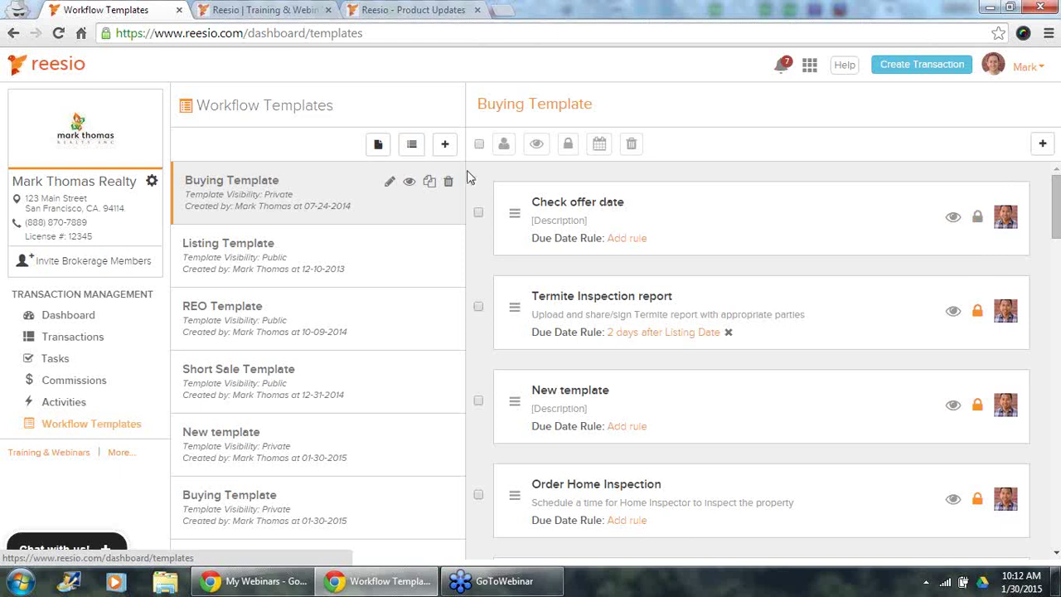
Step: For the first four Buying Template items, switch visibility on and back off, and enable compliance on all of them
click(479, 212)
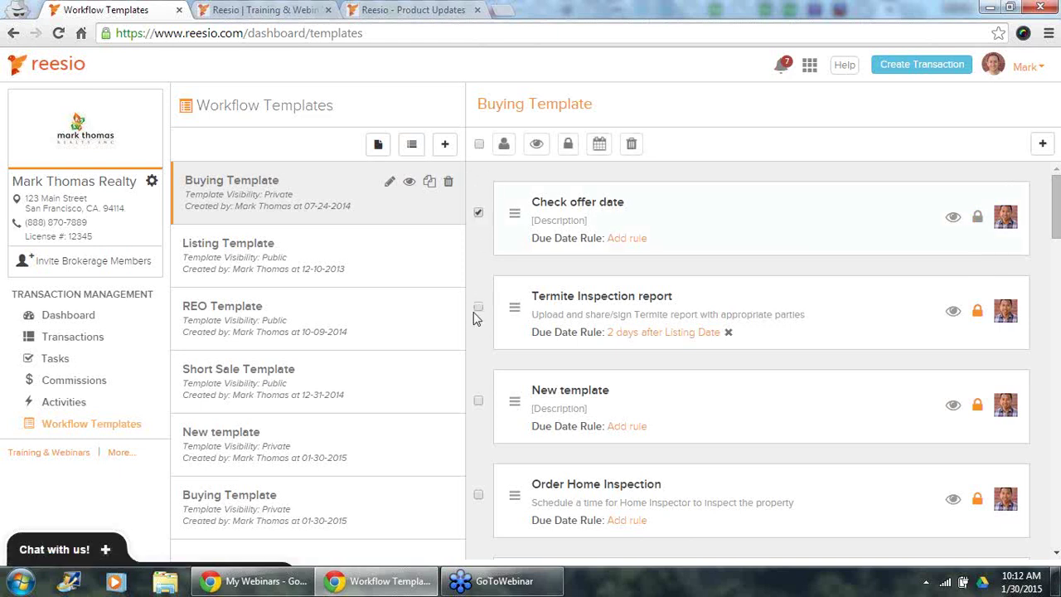
click(478, 309)
click(478, 401)
click(478, 496)
click(537, 145)
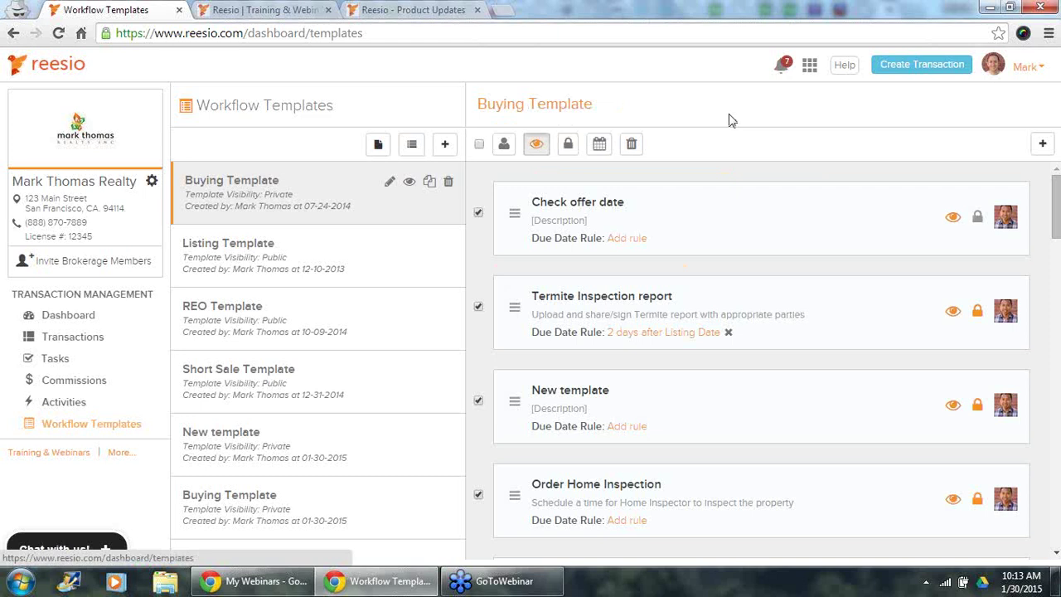
click(536, 145)
click(568, 146)
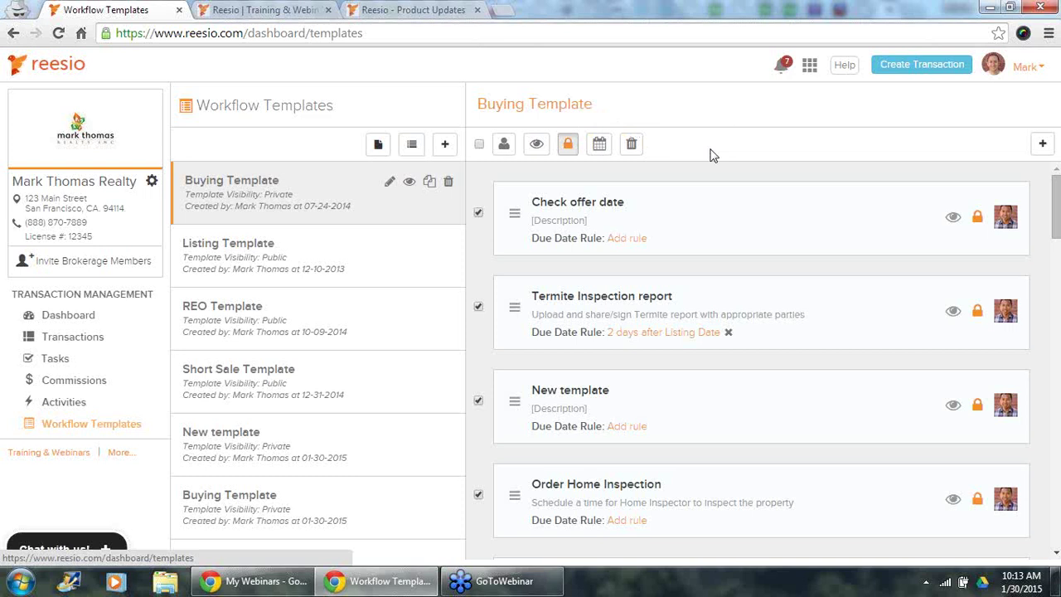
Step: Delete only the Check offer date and Termite Inspection report items, leaving New template and Order Home Inspection out of the selection
click(478, 401)
click(478, 495)
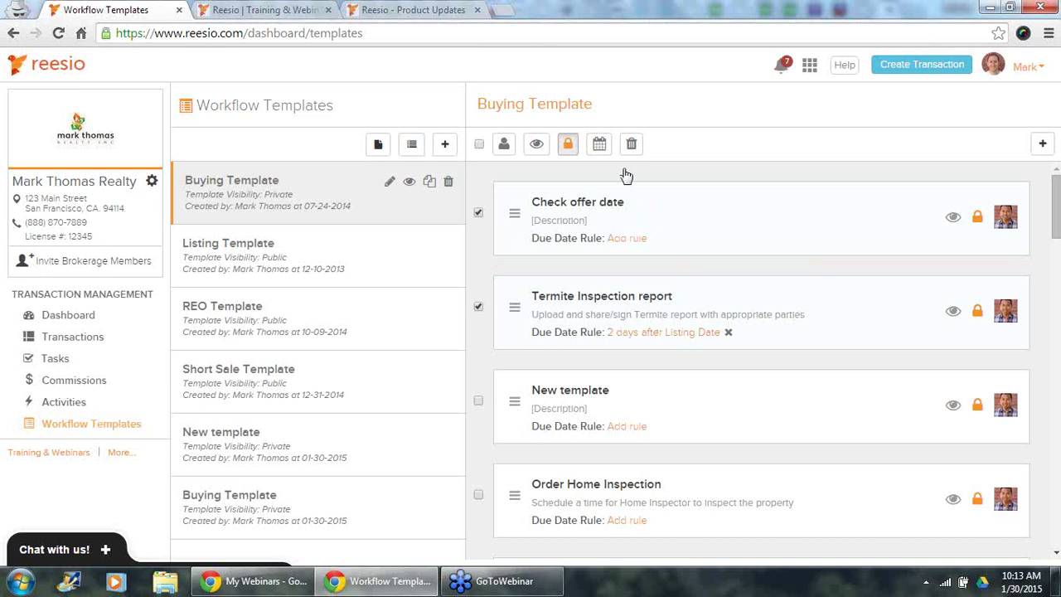
click(632, 145)
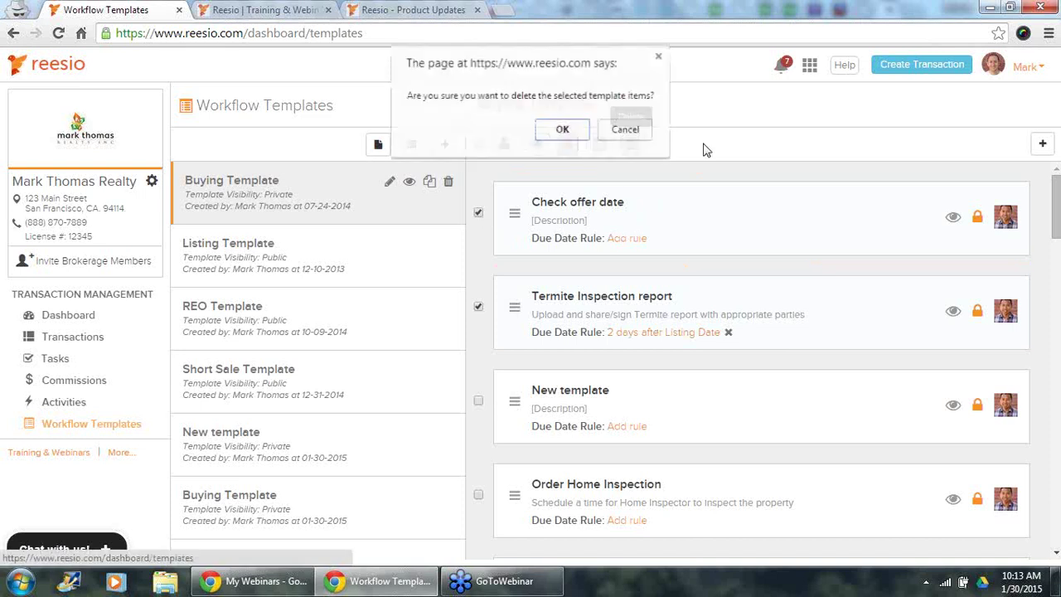
click(554, 131)
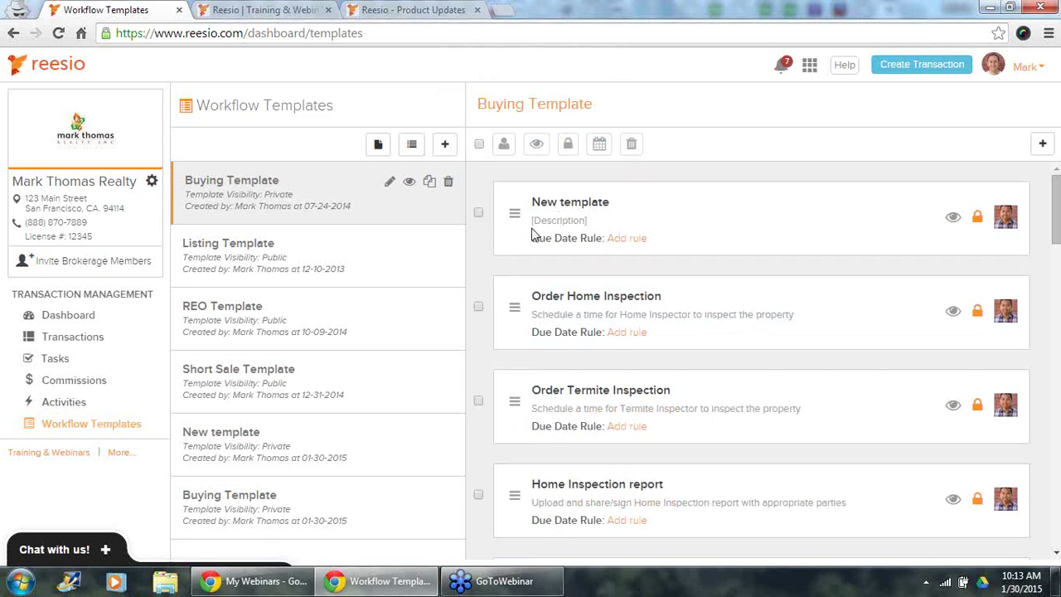
Step: Delete the New template item from the Buying Template
click(478, 213)
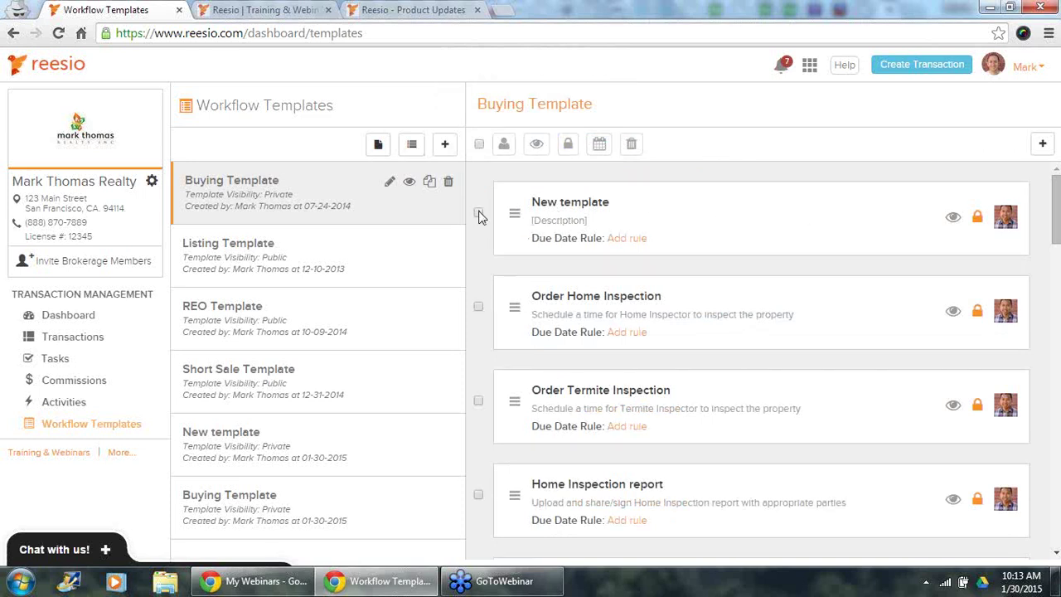
click(632, 145)
click(564, 130)
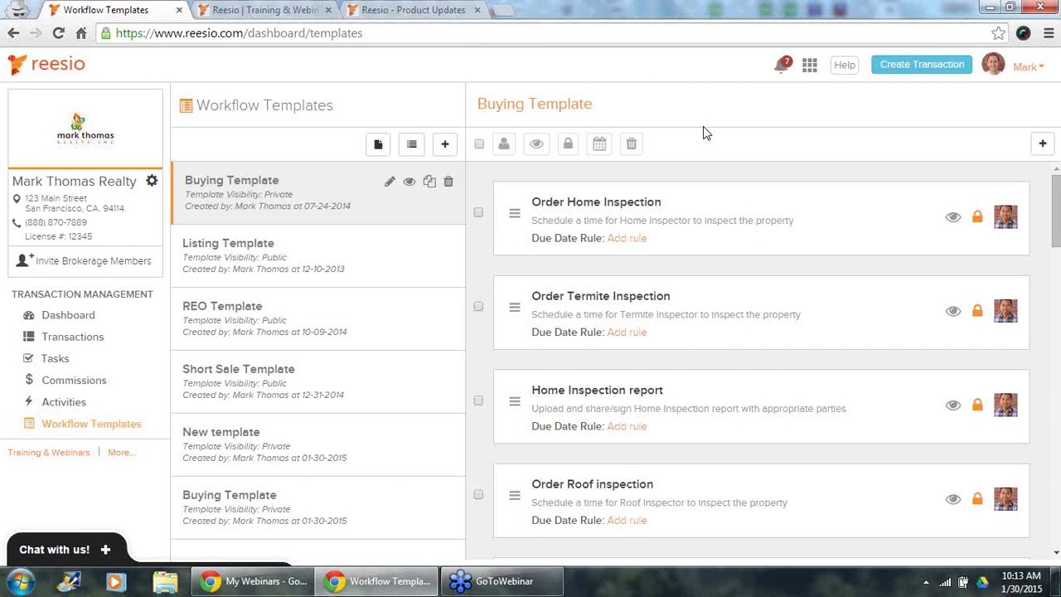
Step: Add a due date rule of 2 days after Listing Date to the Order Home Inspection item and save it
click(630, 240)
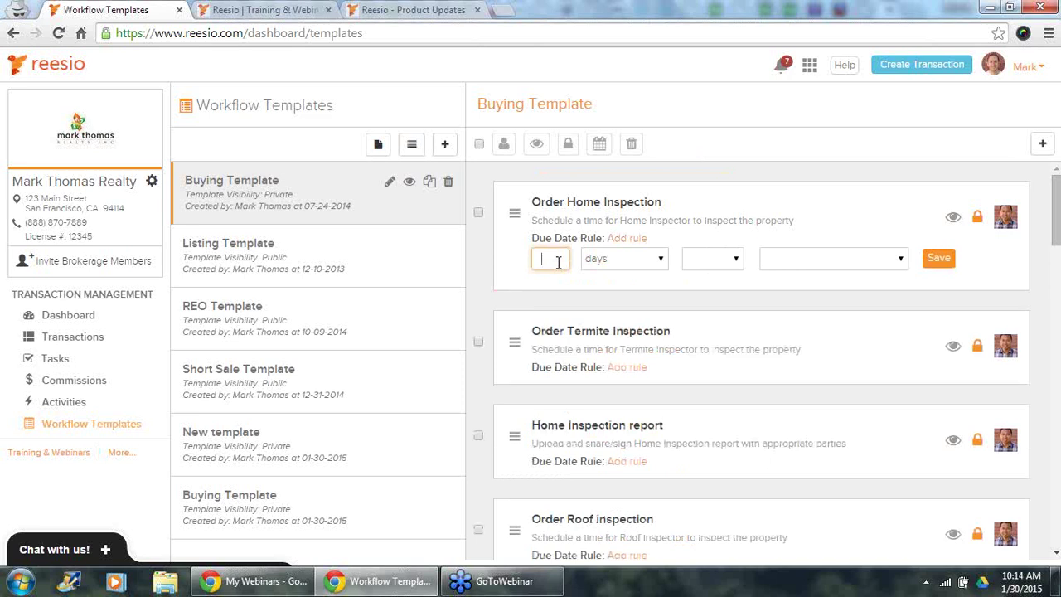
text(2)
click(723, 259)
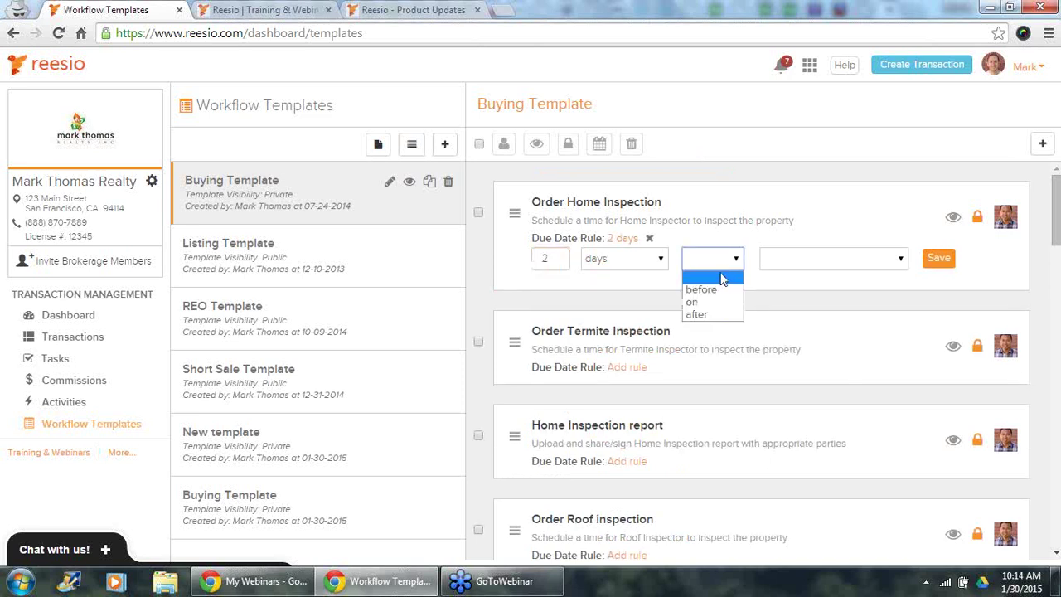
click(720, 315)
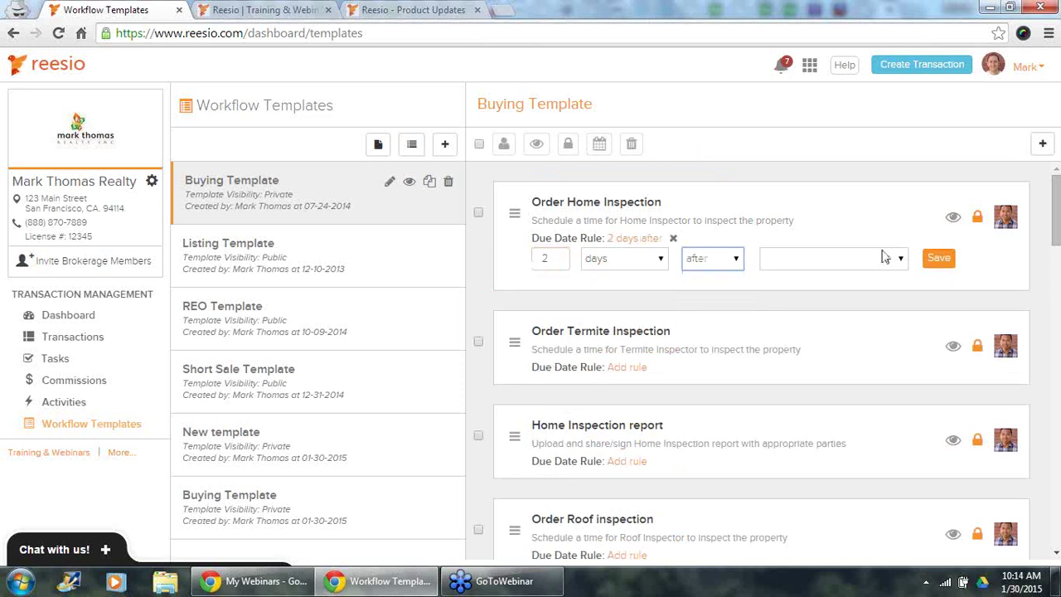
click(884, 259)
click(857, 291)
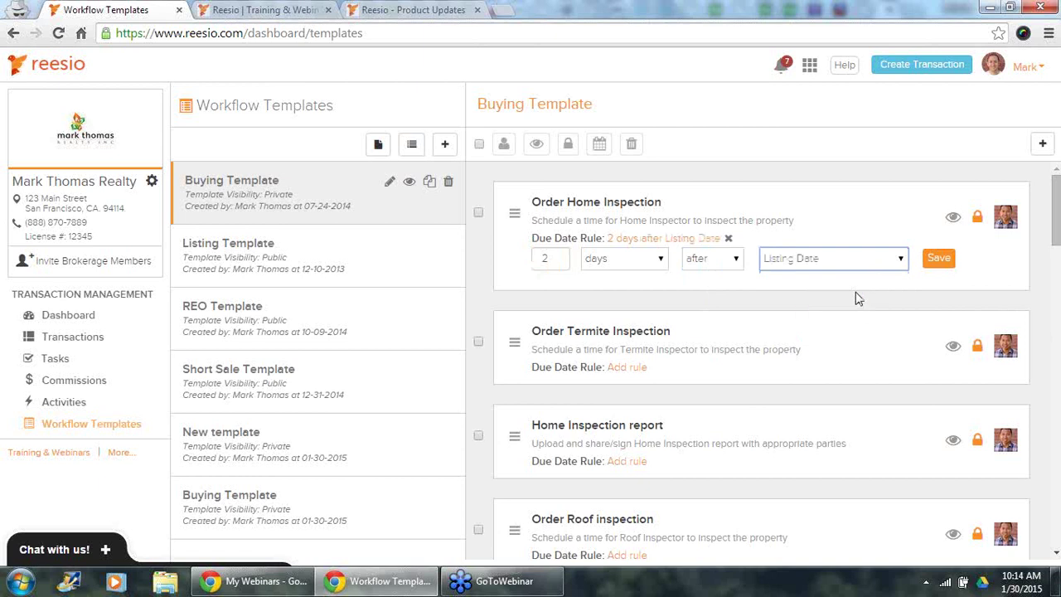
click(950, 263)
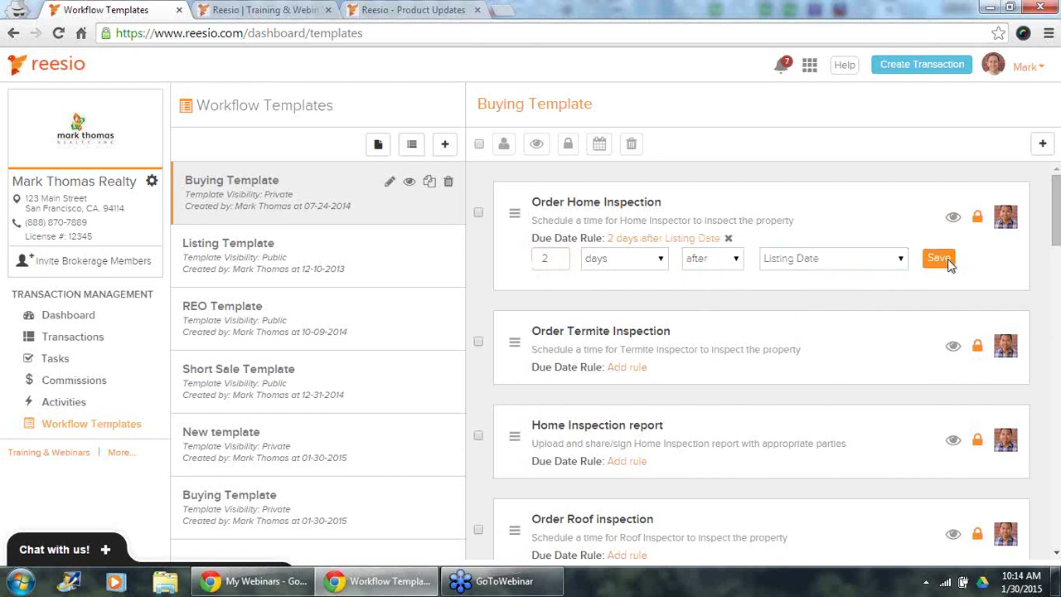
click(940, 266)
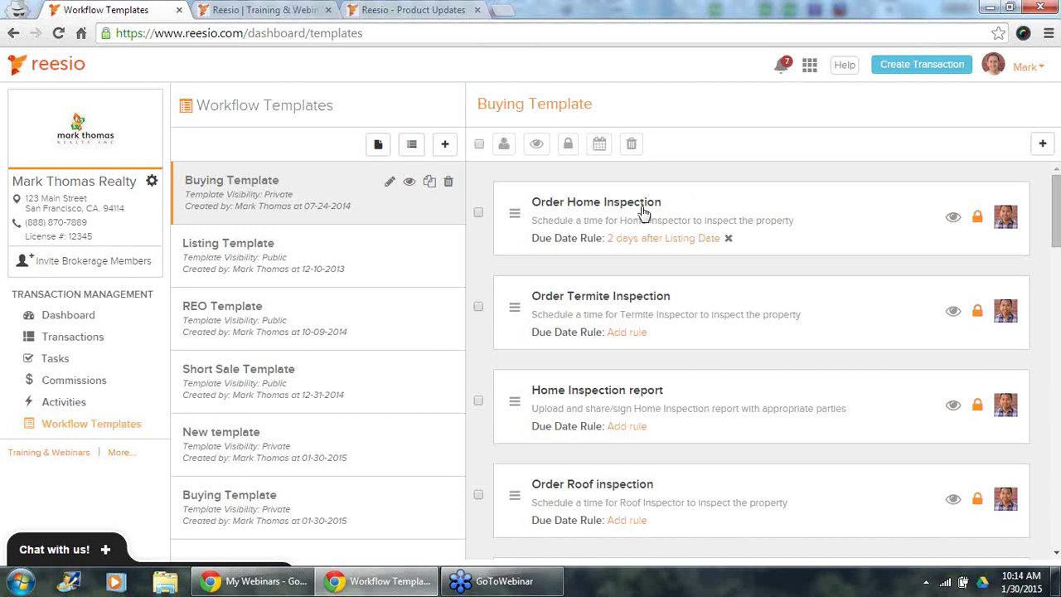
Step: Change the reference date of Order Home Inspection's due date rule to Contract Date and save it
click(663, 238)
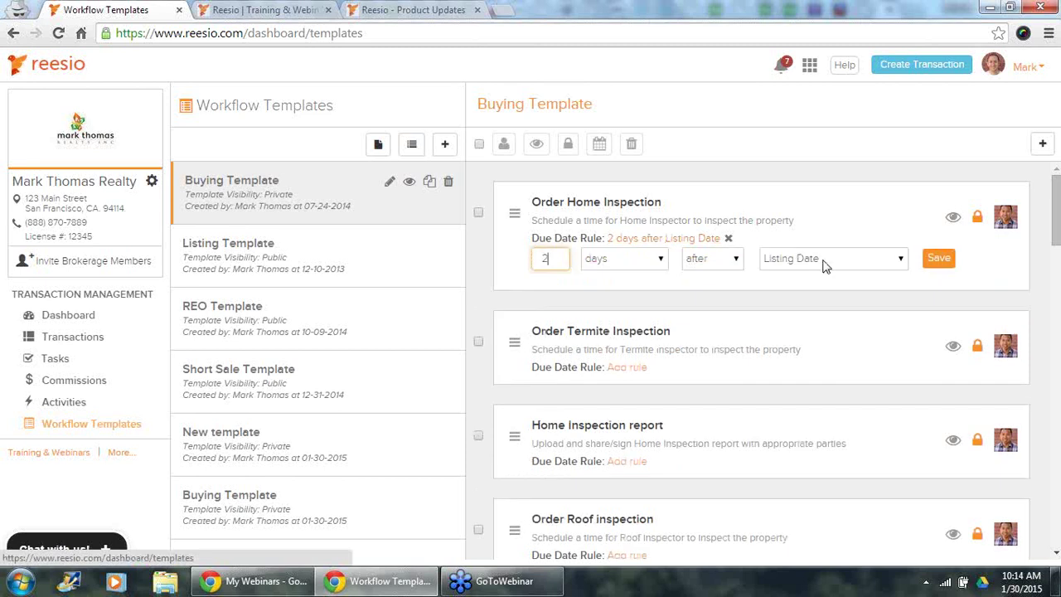
click(845, 273)
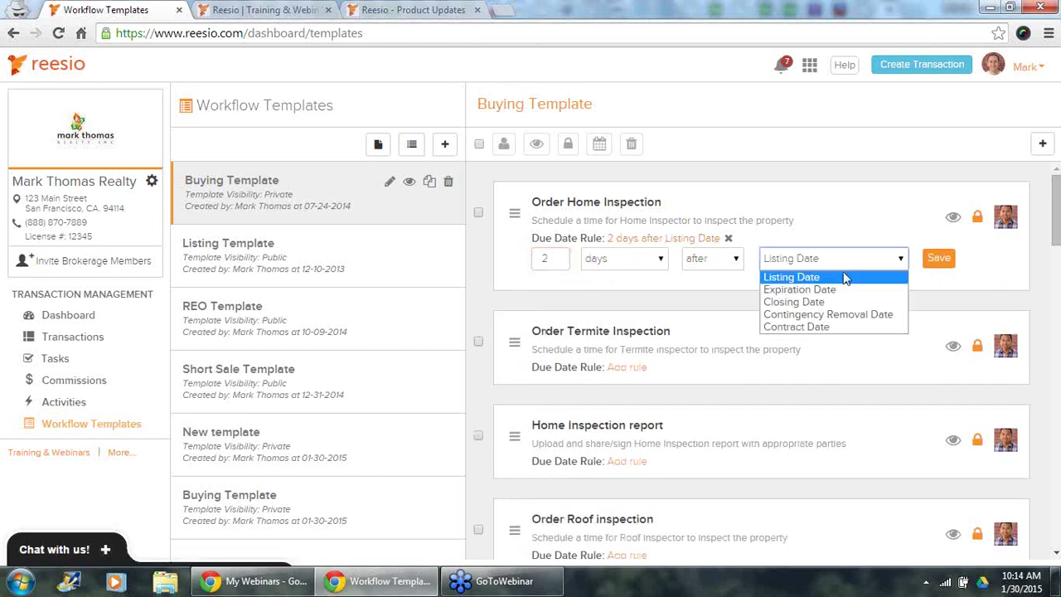
click(837, 326)
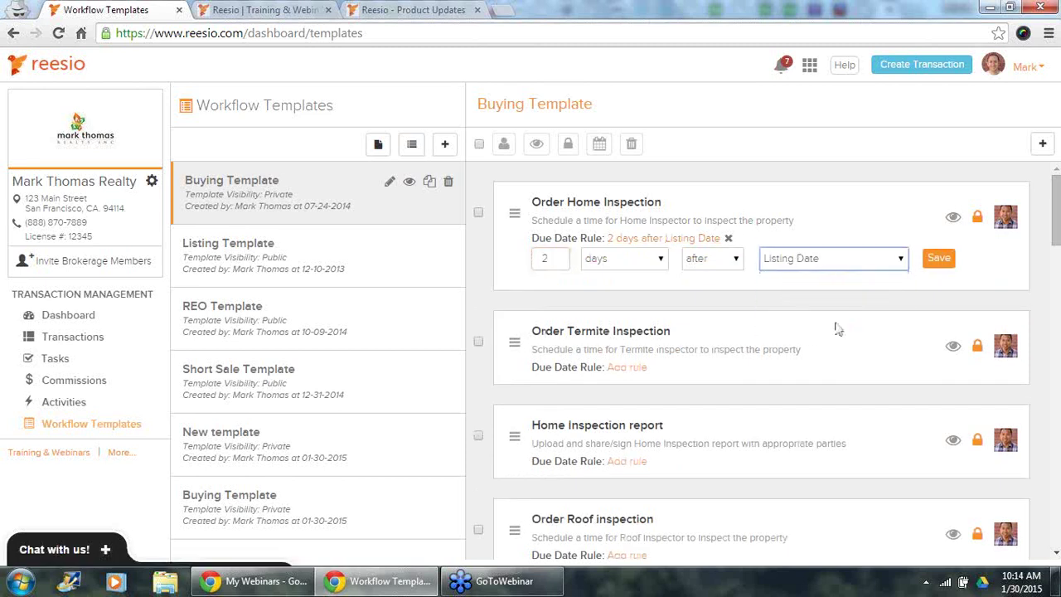
click(932, 264)
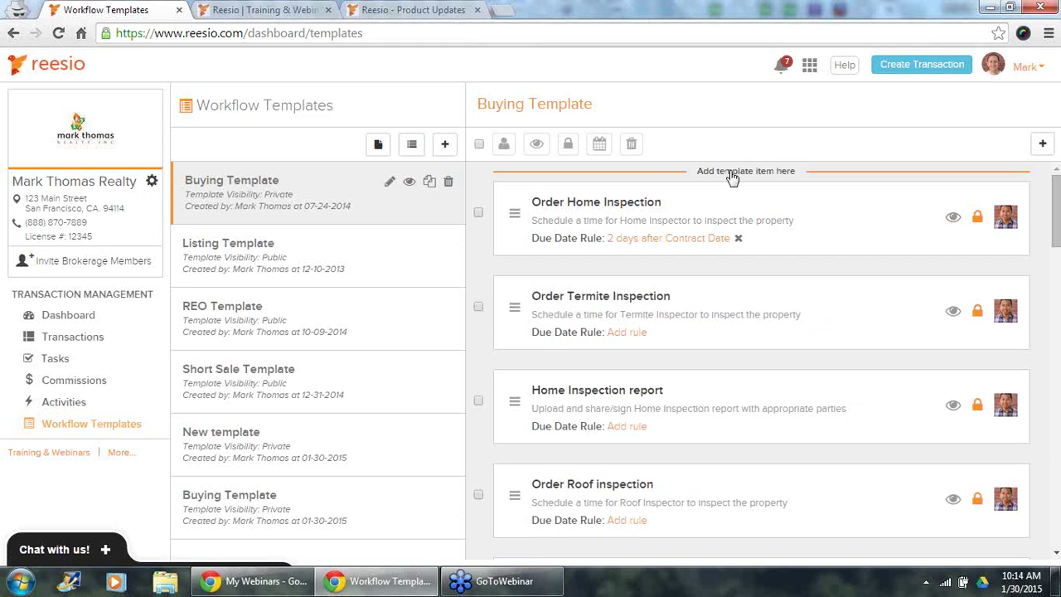
Step: Review the reference date options of Order Home Inspection's due date rule and remove the rule
click(706, 239)
click(835, 260)
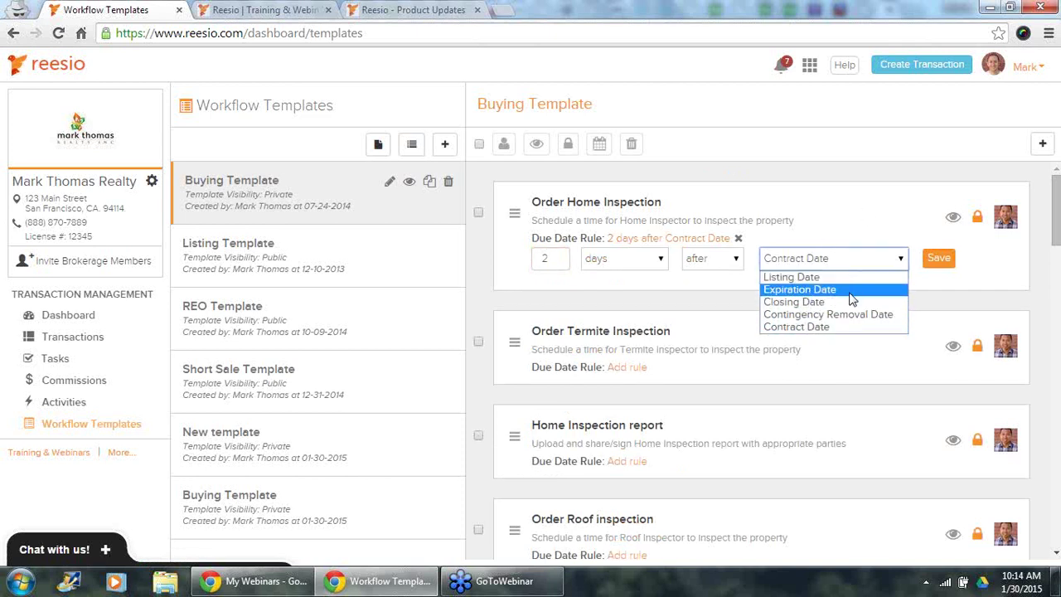
click(789, 194)
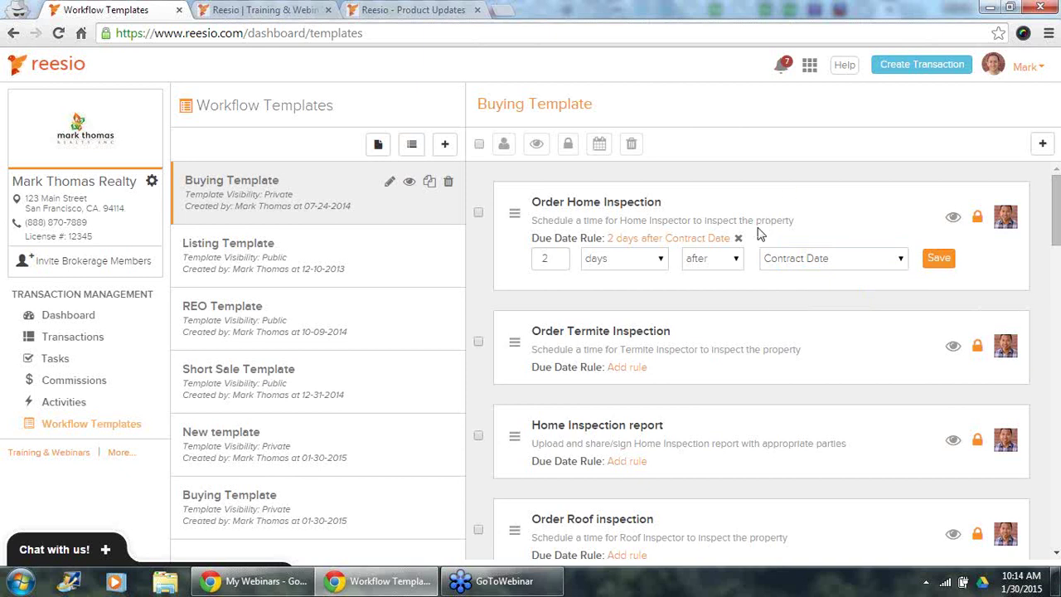
click(738, 239)
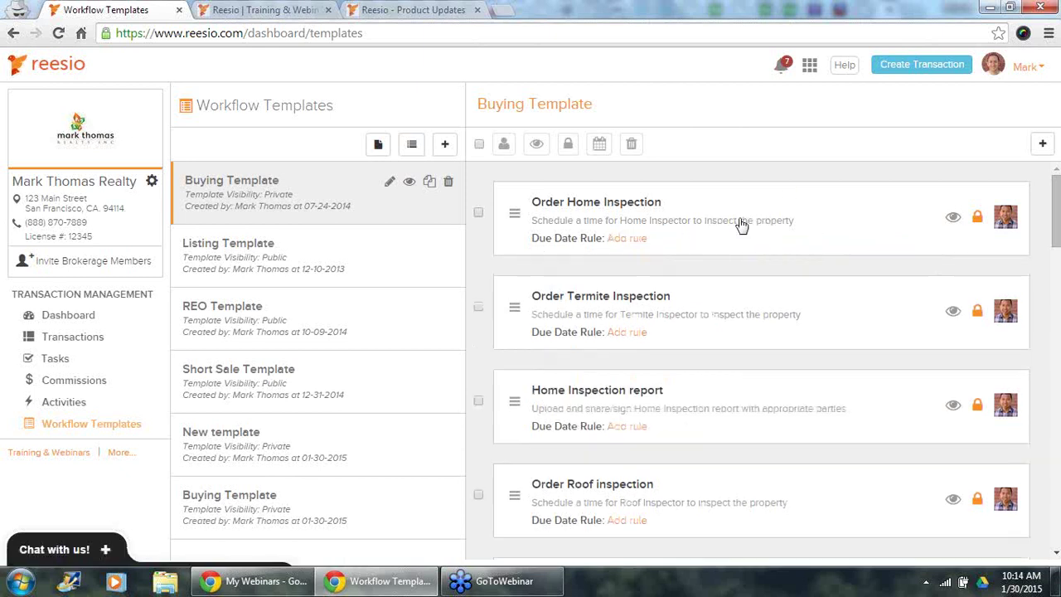
Step: Bulk-add a due date rule of 1 day before Closing Date to Order Home Inspection, Order Termite Inspection and Home Inspection report
click(479, 213)
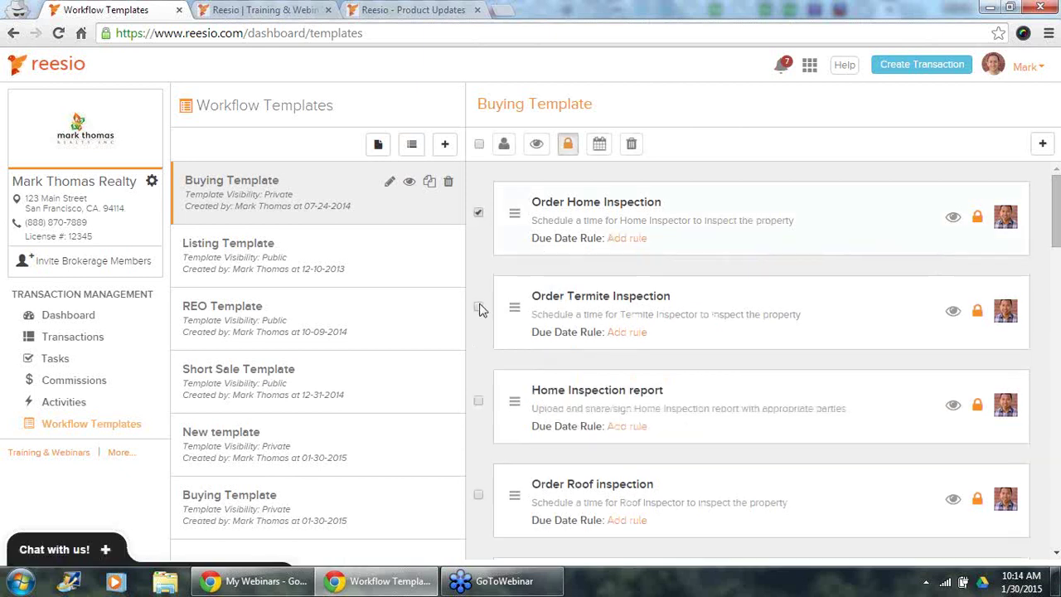
click(478, 307)
click(480, 402)
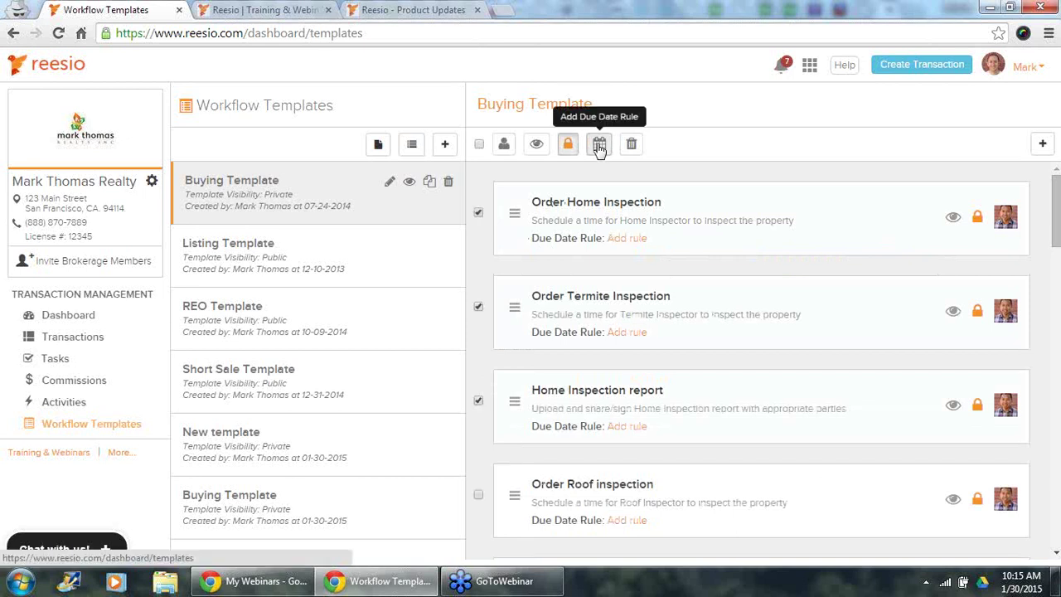
click(600, 146)
click(590, 178)
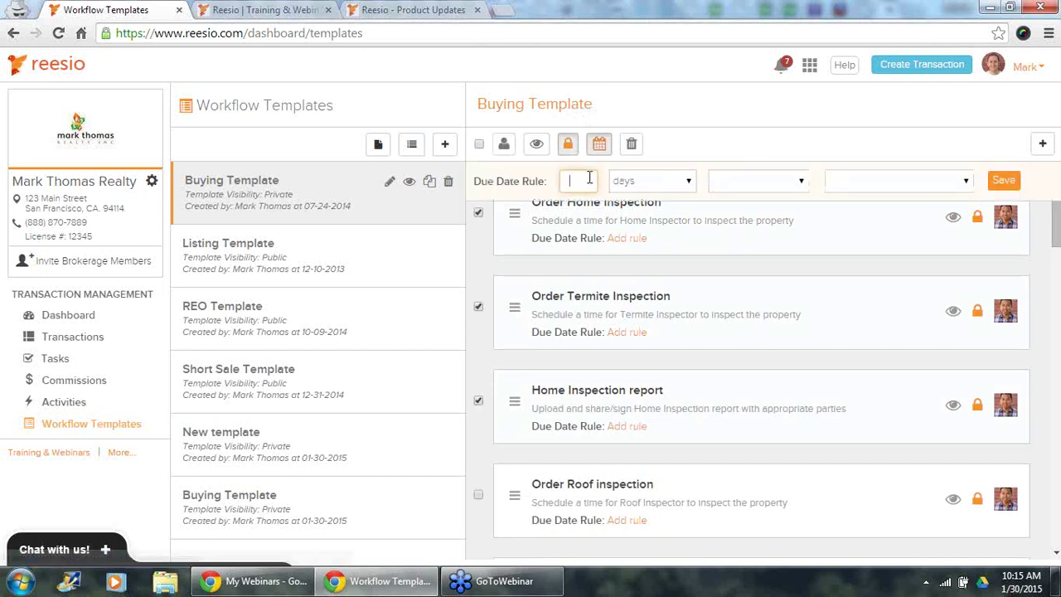
text(1)
click(761, 187)
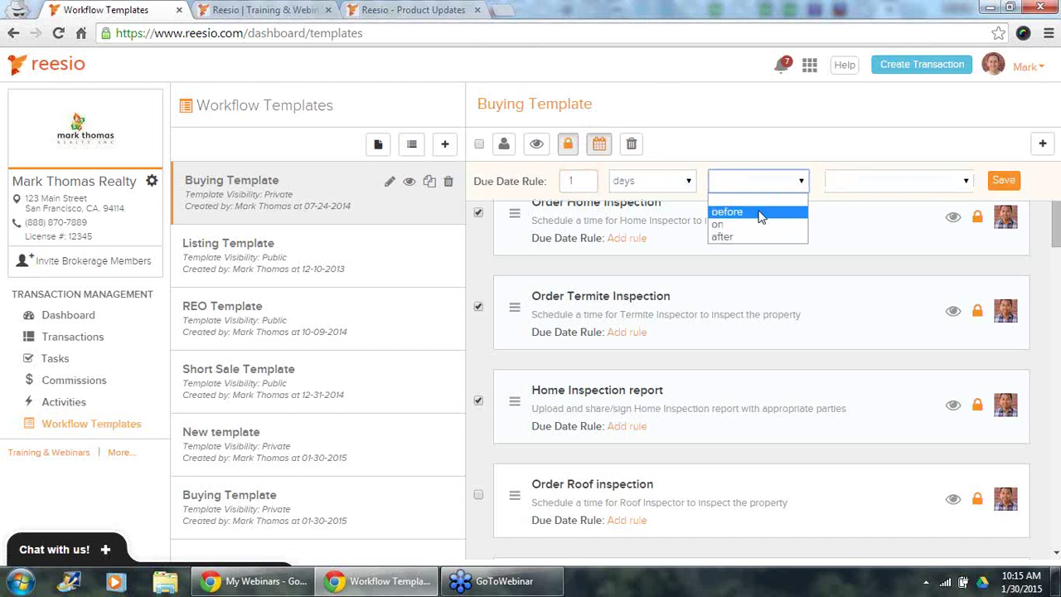
click(763, 213)
click(891, 184)
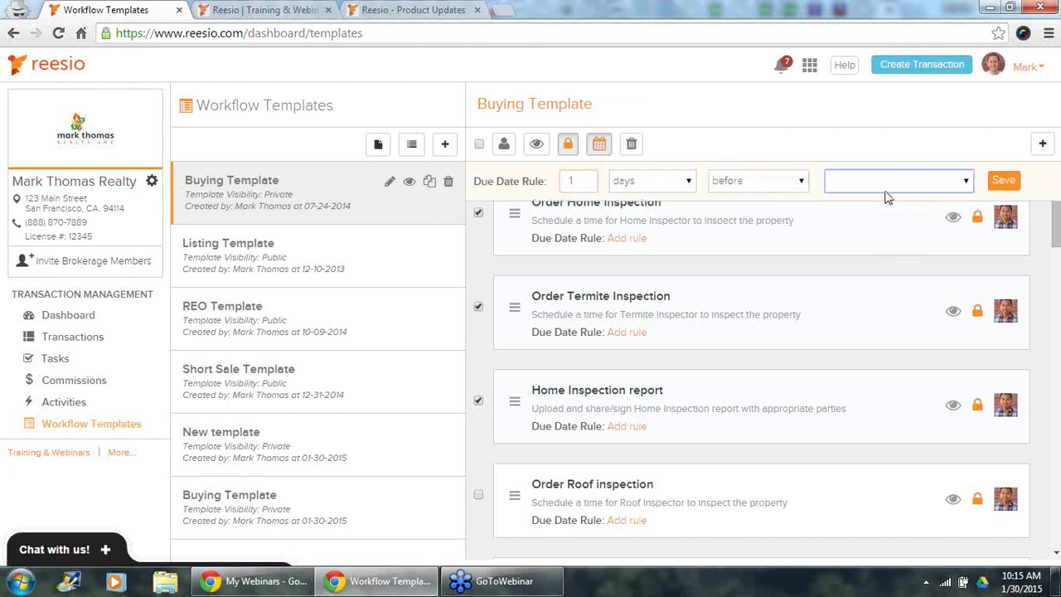
click(885, 190)
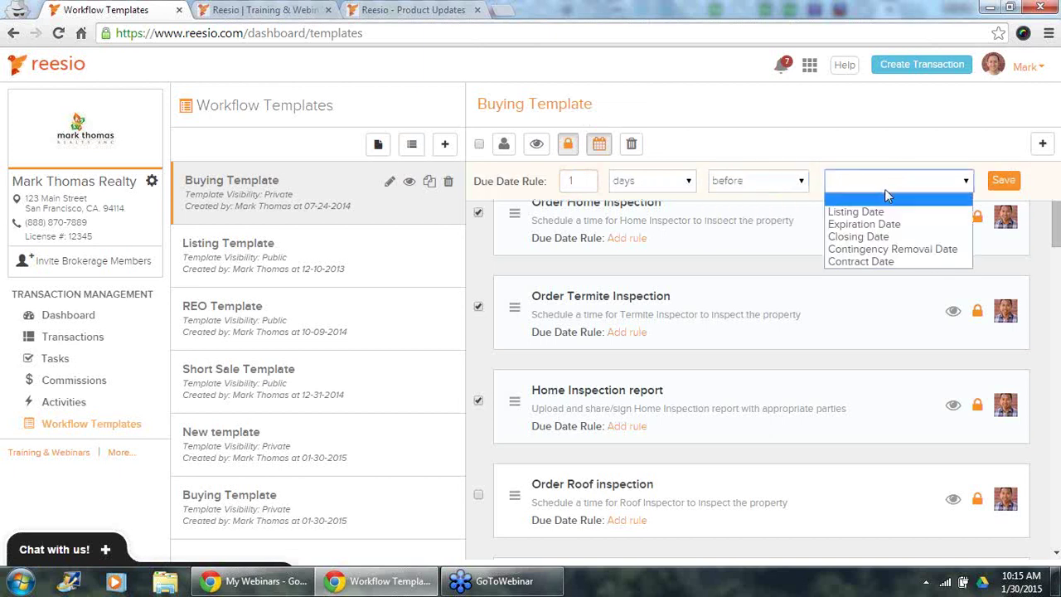
click(884, 238)
click(1003, 181)
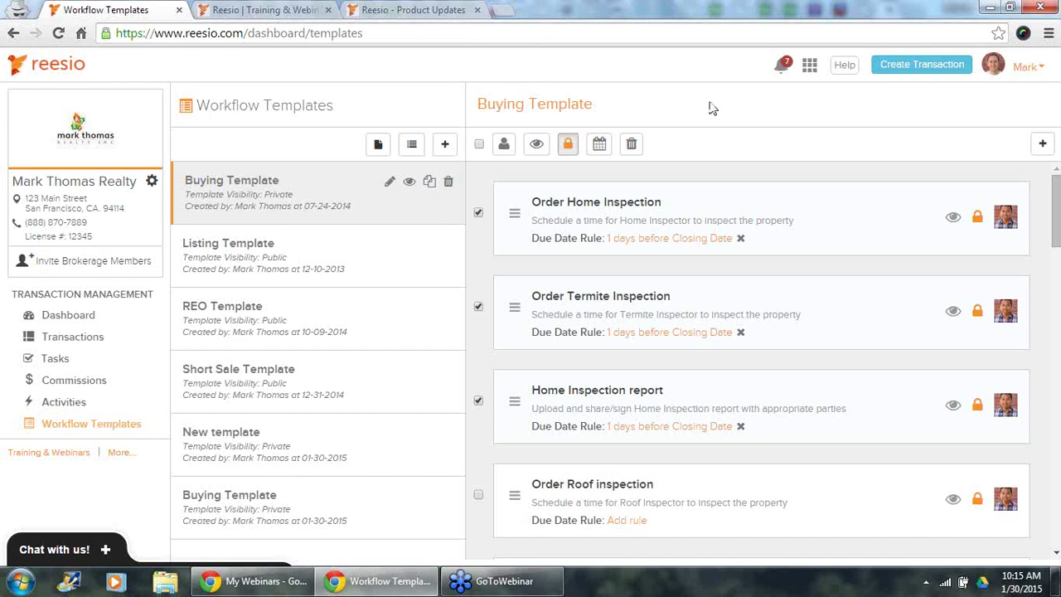
Step: Go to the Transactions list and open the workflow of the third transaction in the second row
click(813, 71)
click(729, 234)
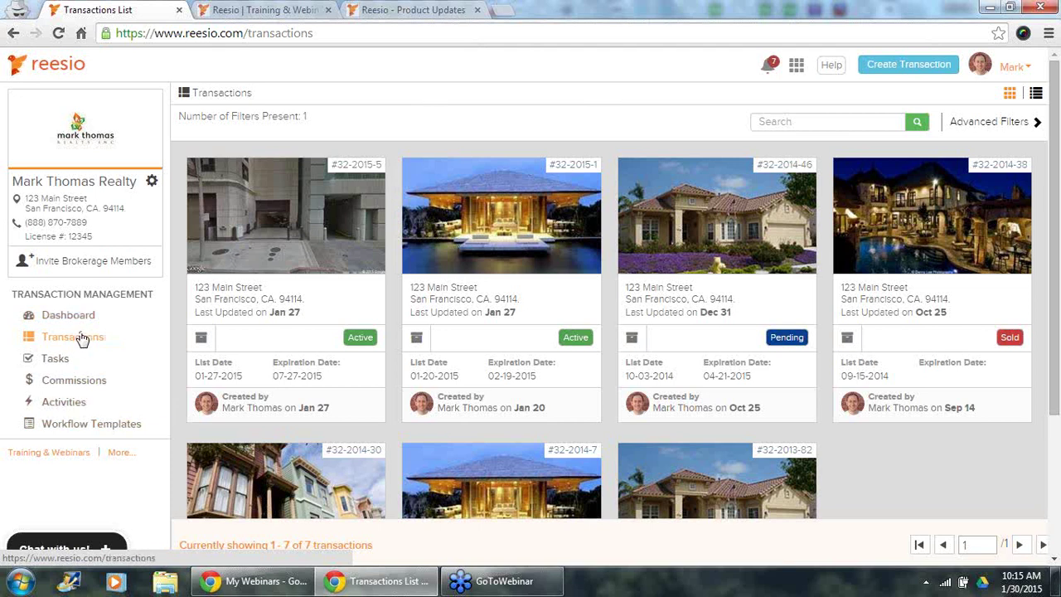
click(799, 68)
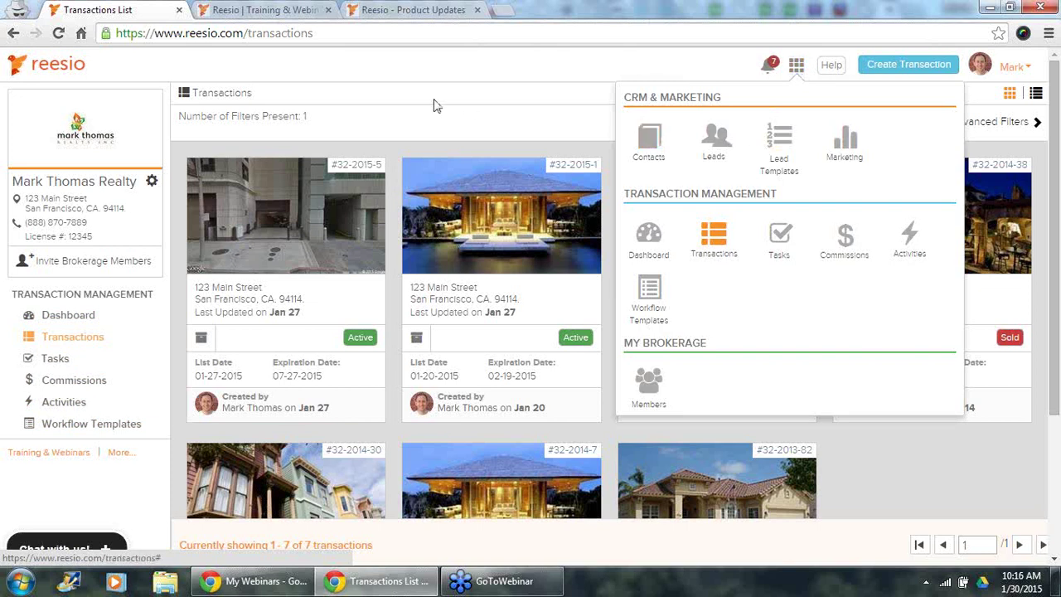
click(127, 392)
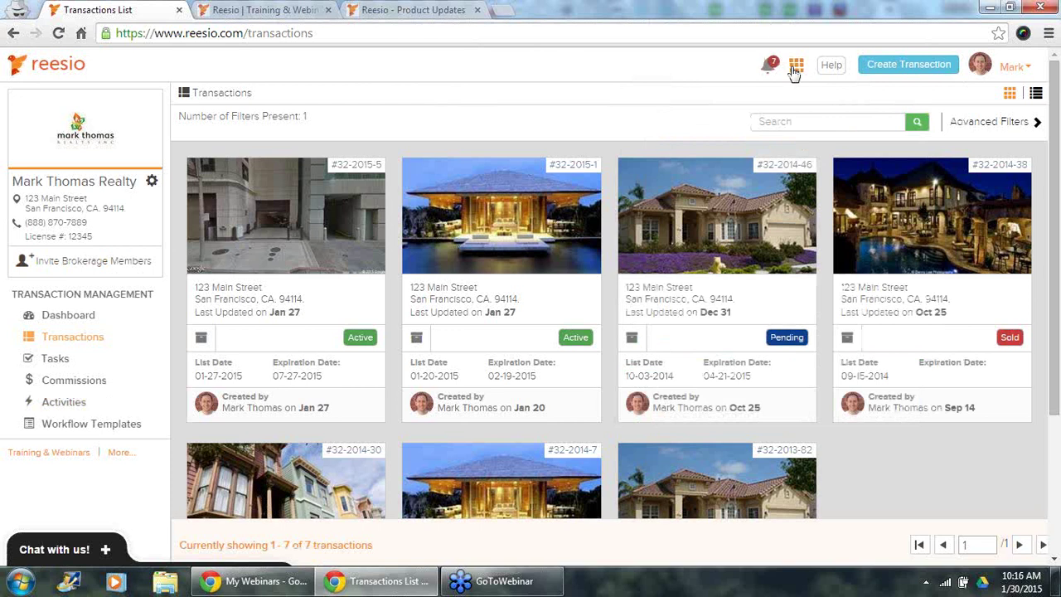
click(678, 471)
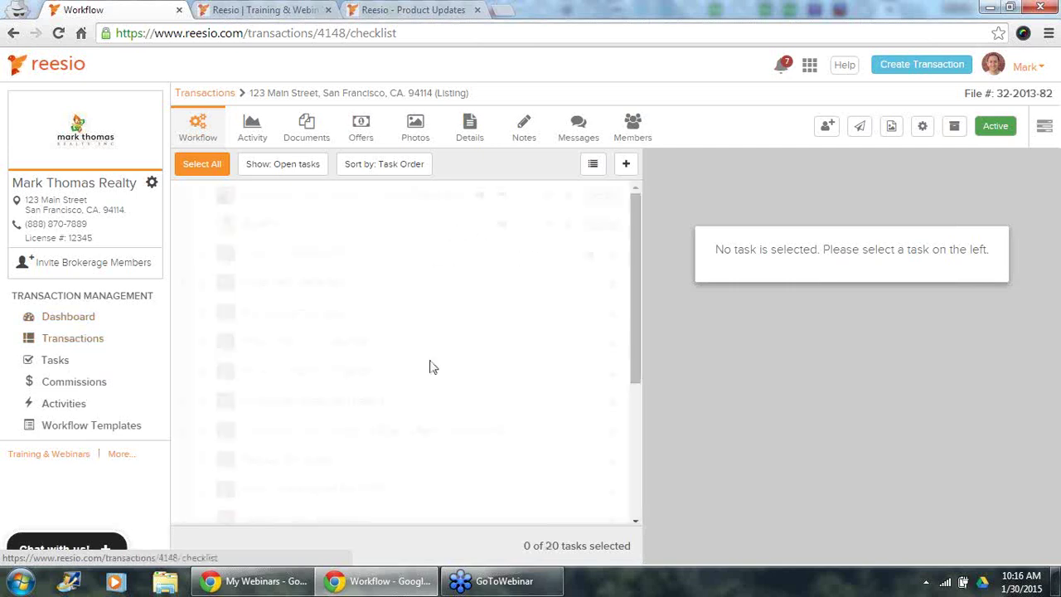
click(809, 70)
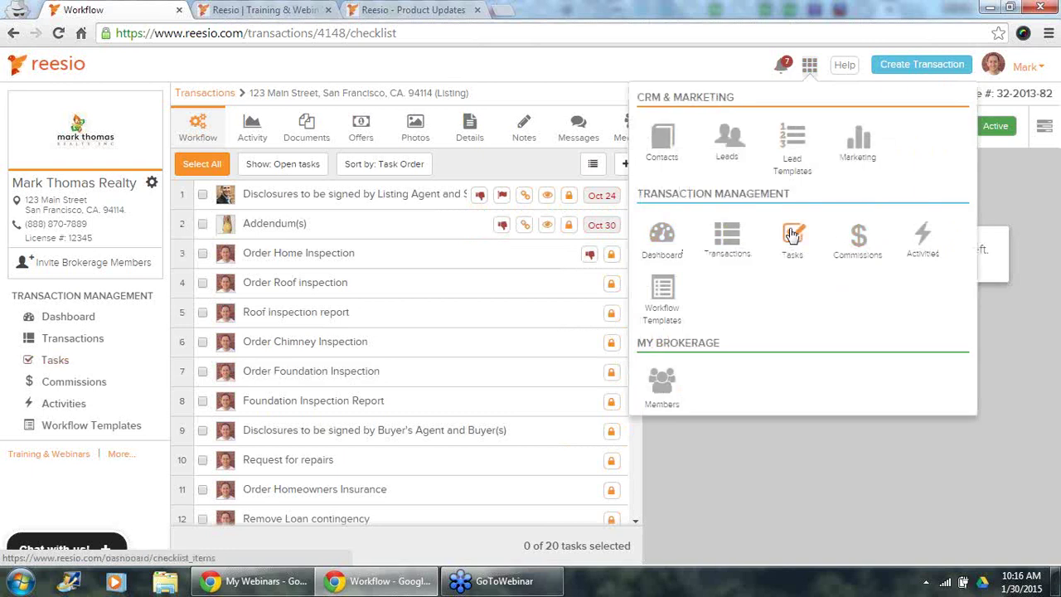
click(623, 73)
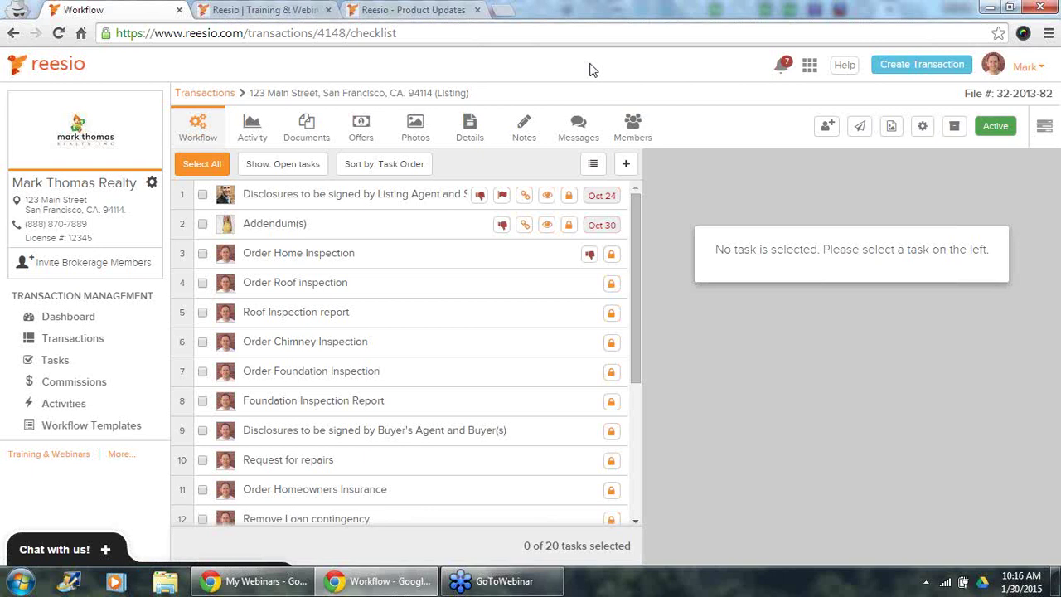
Step: Delete all tasks from the transaction's workflow and reload the empty task list
click(190, 172)
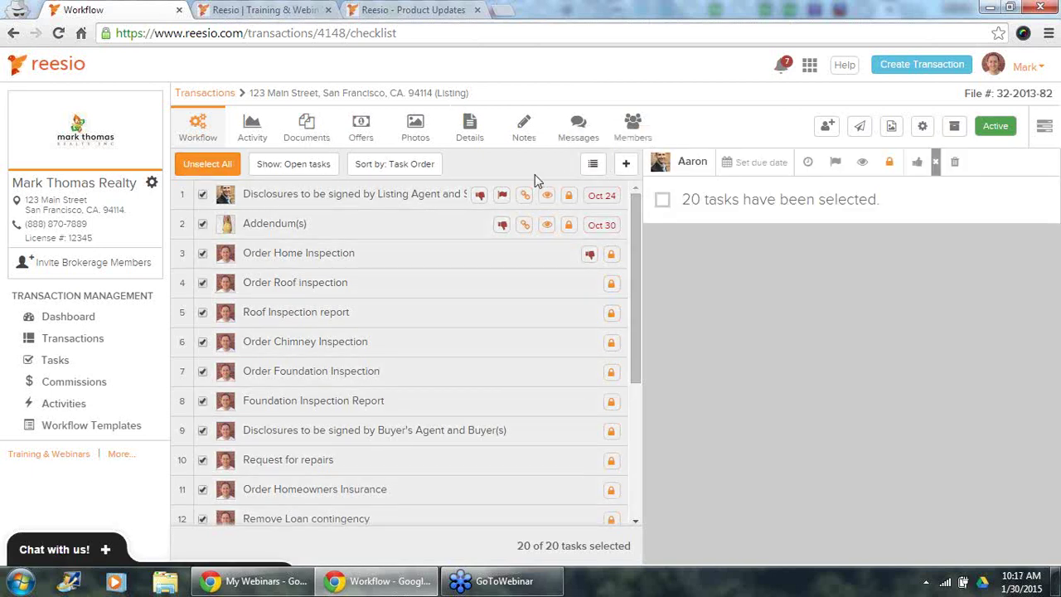
click(956, 164)
click(578, 133)
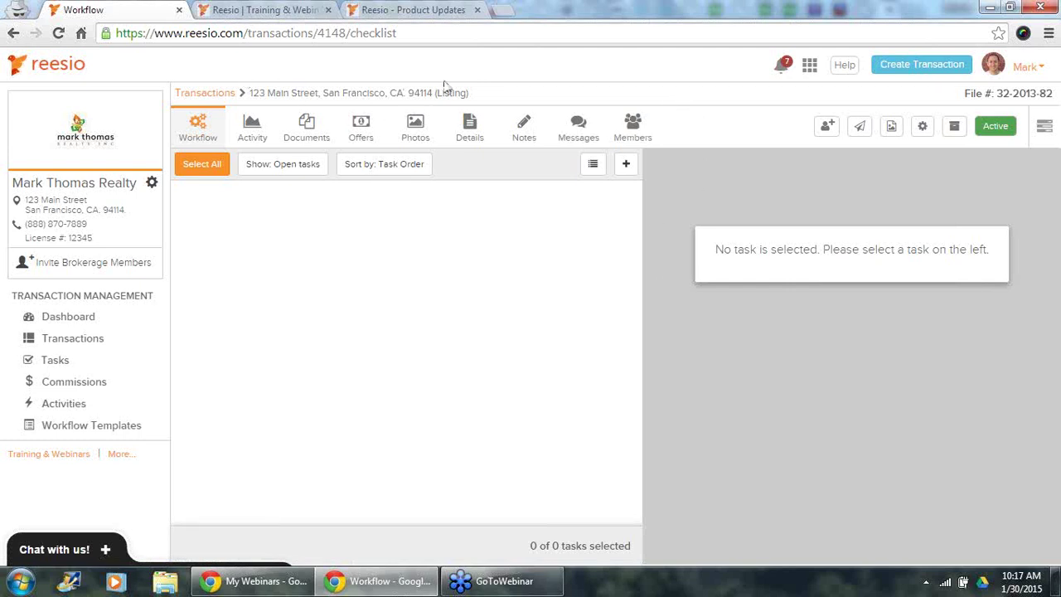
click(60, 35)
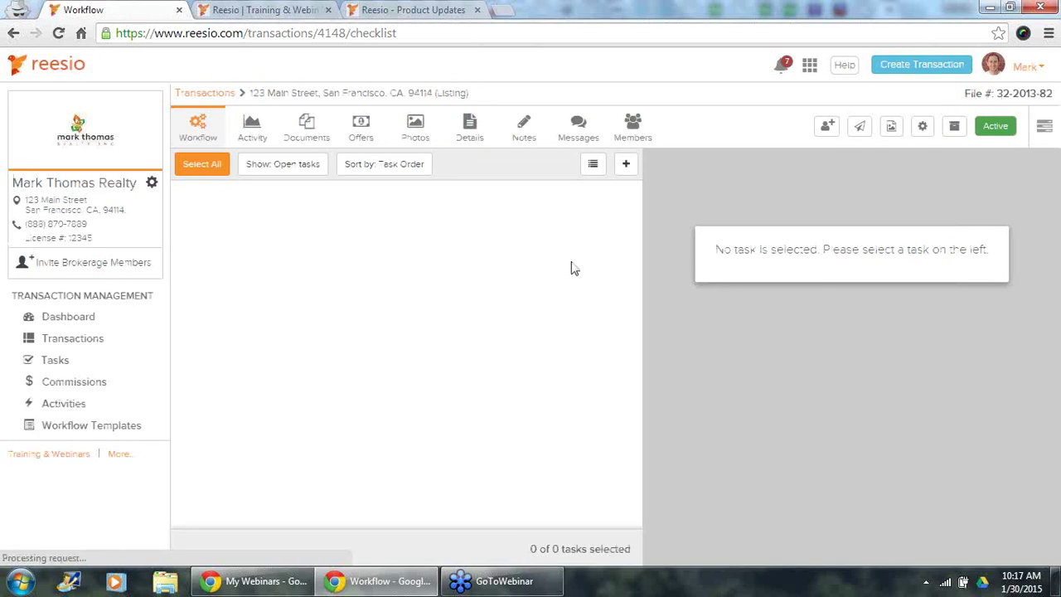
click(208, 135)
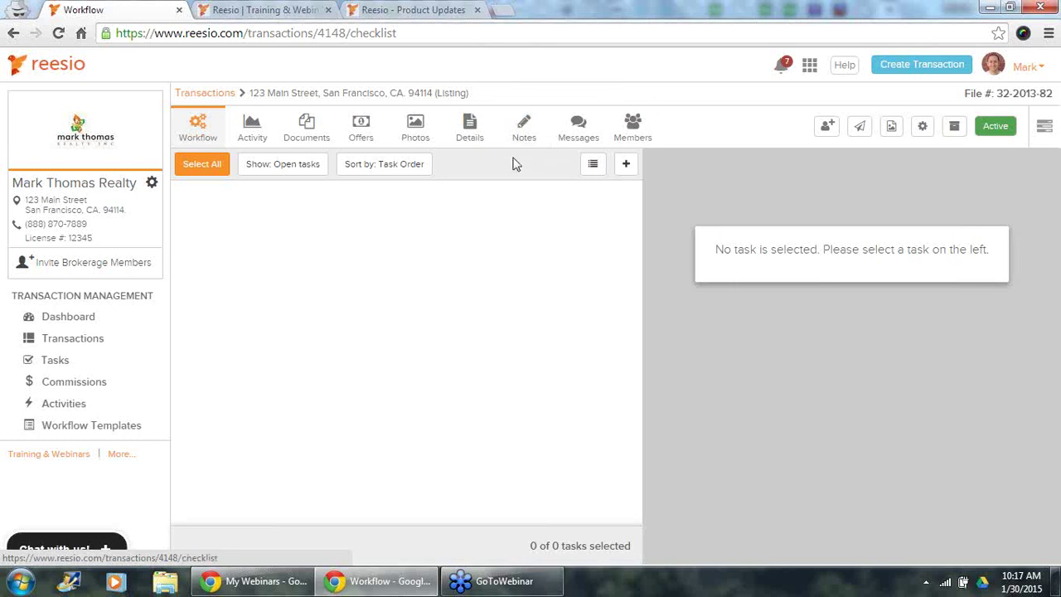
Step: Add the tasks from the Listing Template to the transaction's workflow
click(593, 166)
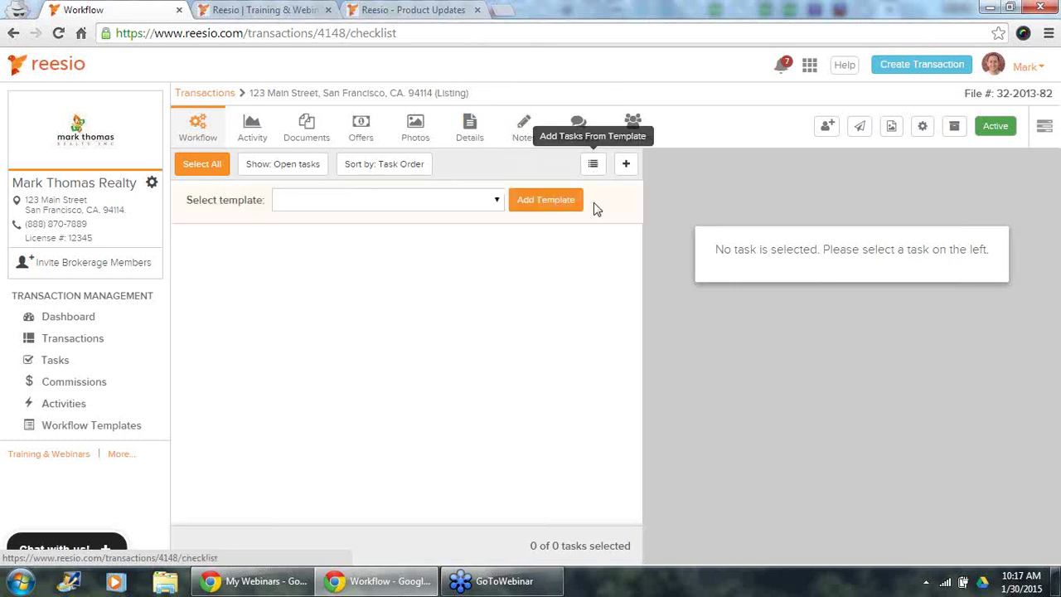
click(415, 209)
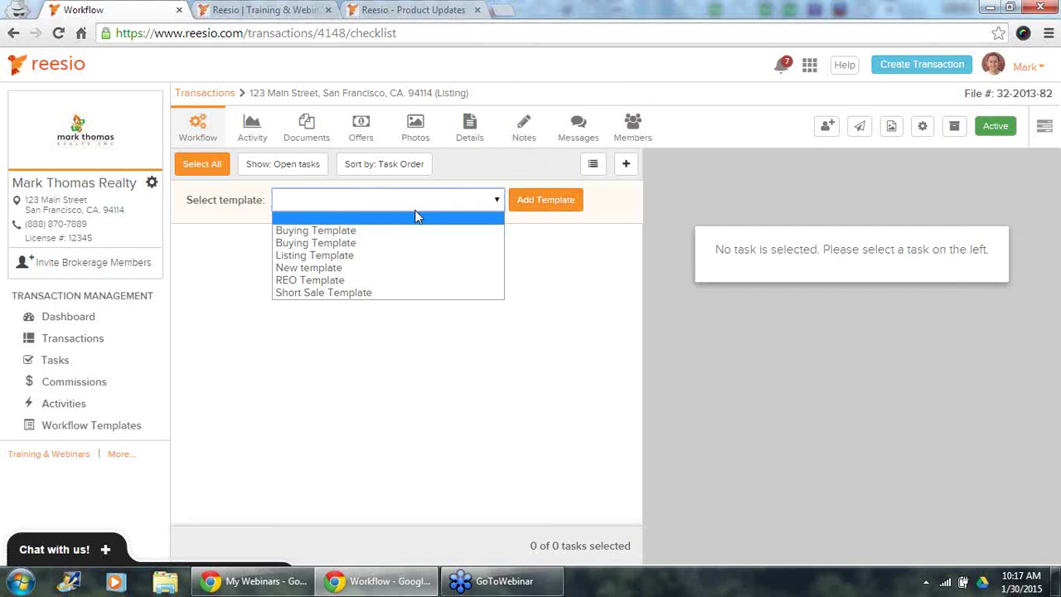
click(393, 255)
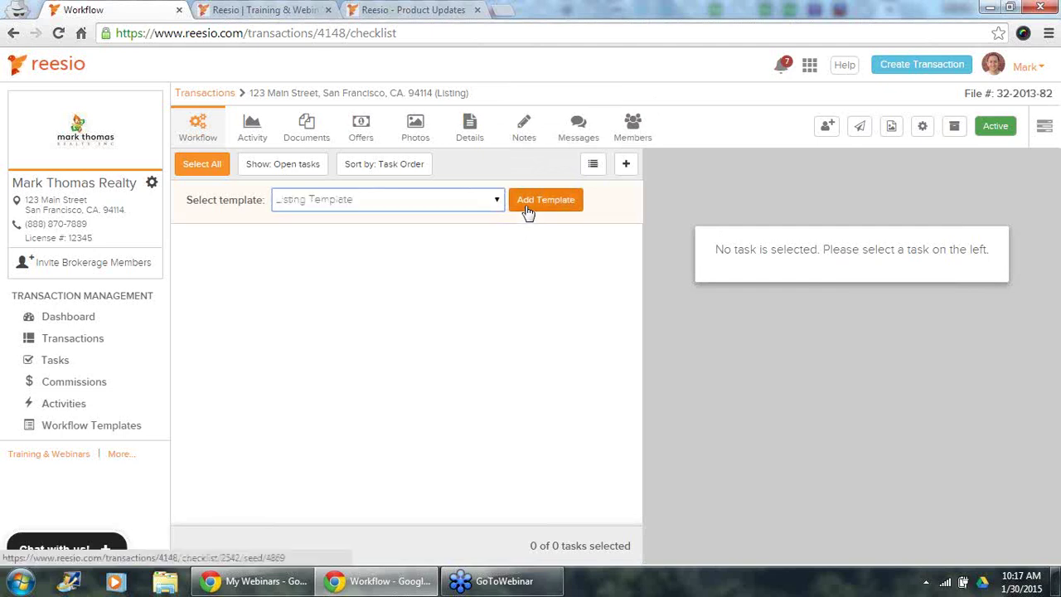
click(527, 206)
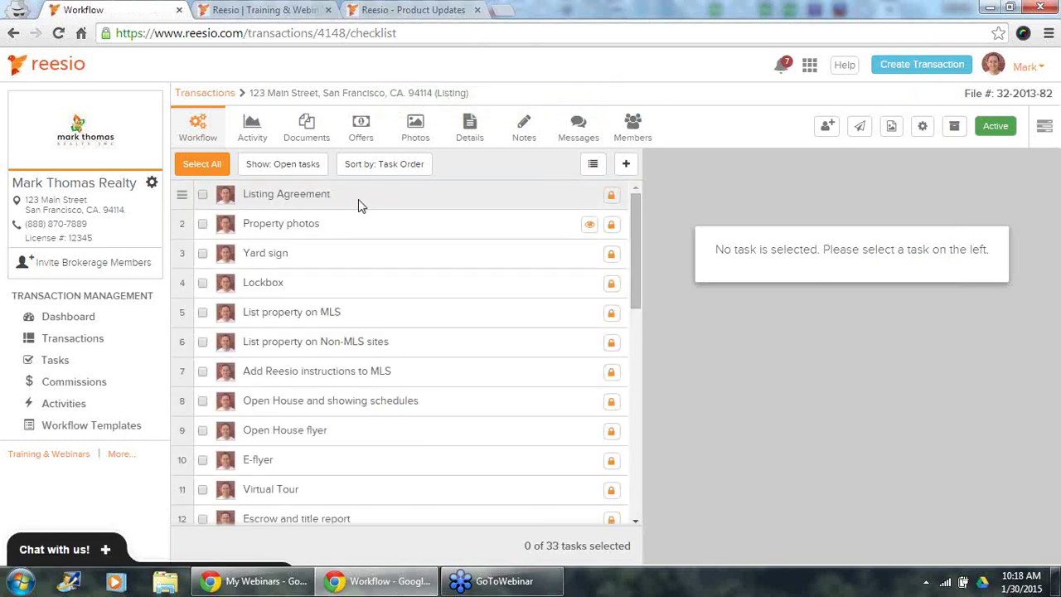
Step: Examine the Listing Agreement task's details and try selecting Property photos together with it
click(358, 199)
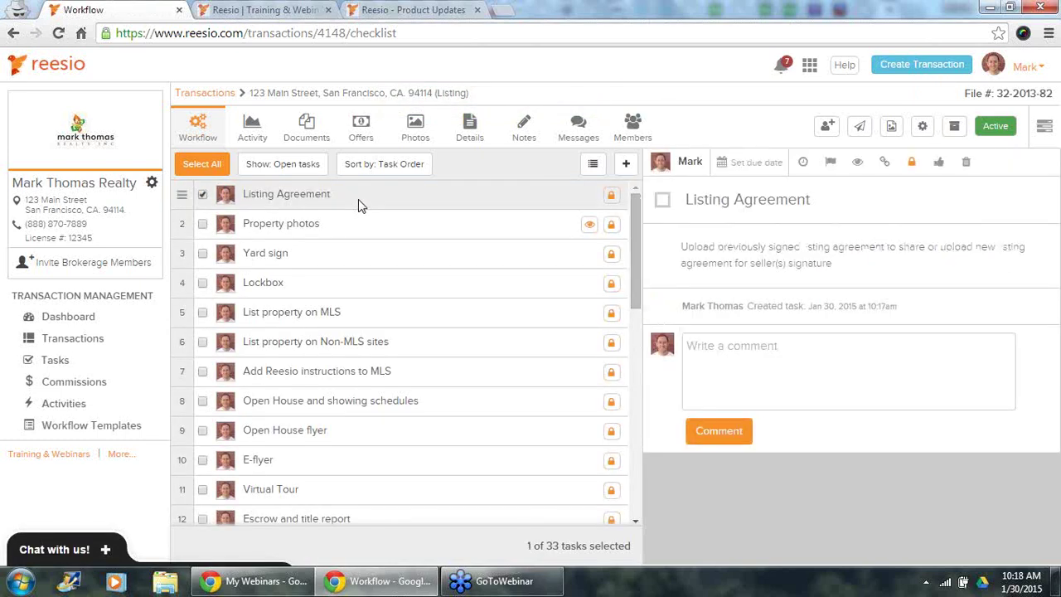
click(202, 197)
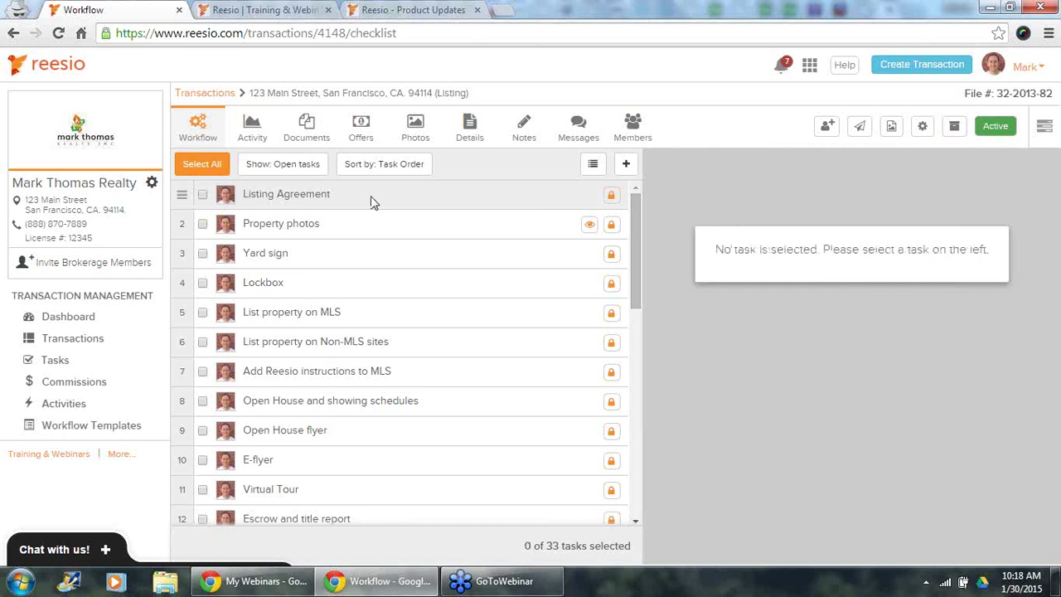
click(370, 198)
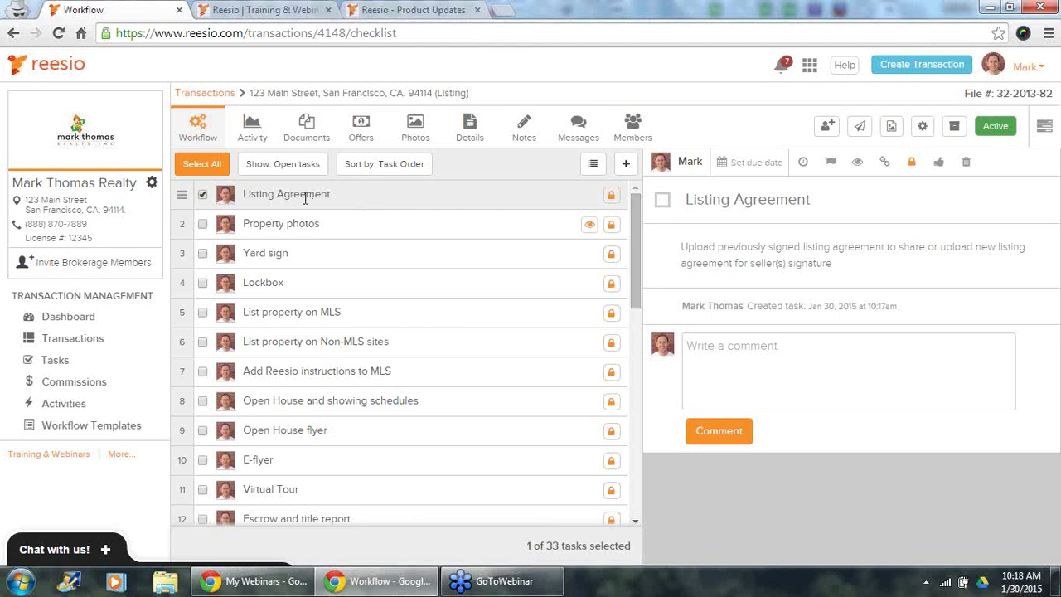
click(203, 226)
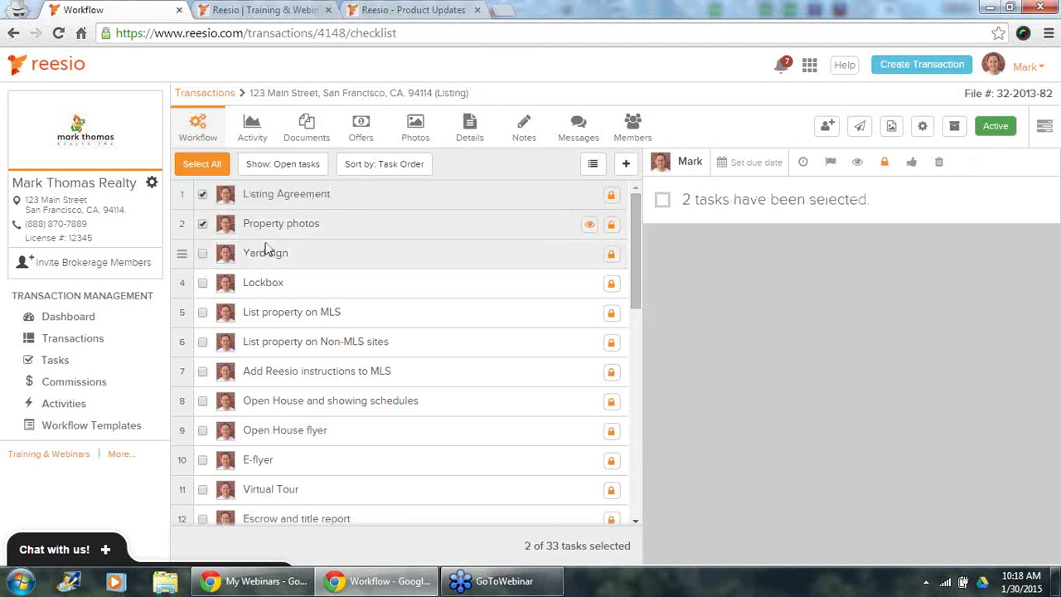
click(203, 226)
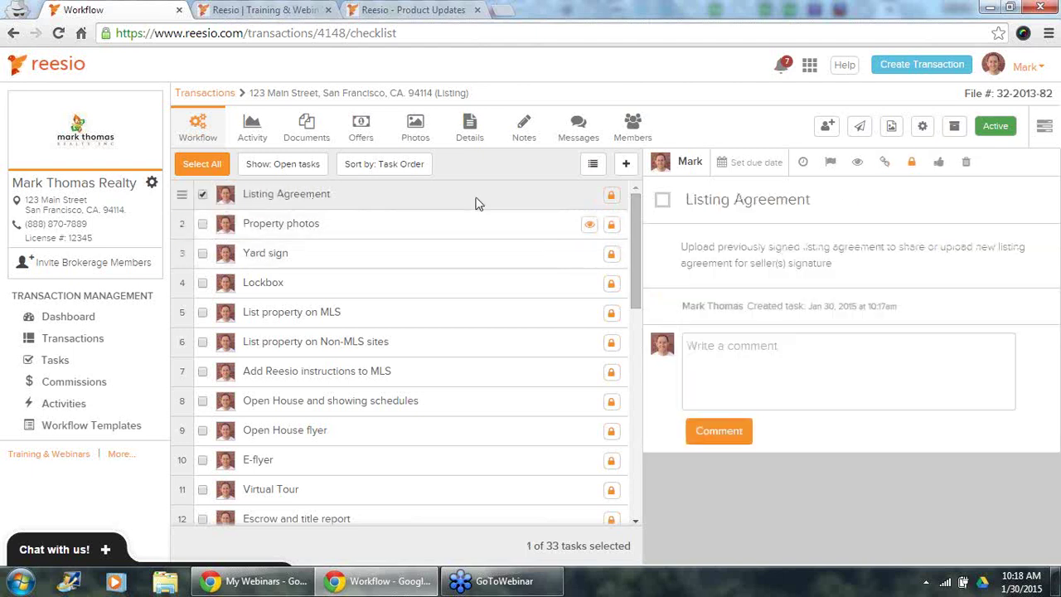
Step: Open the Listing Agreement task's title and description for editing and save each one
click(726, 201)
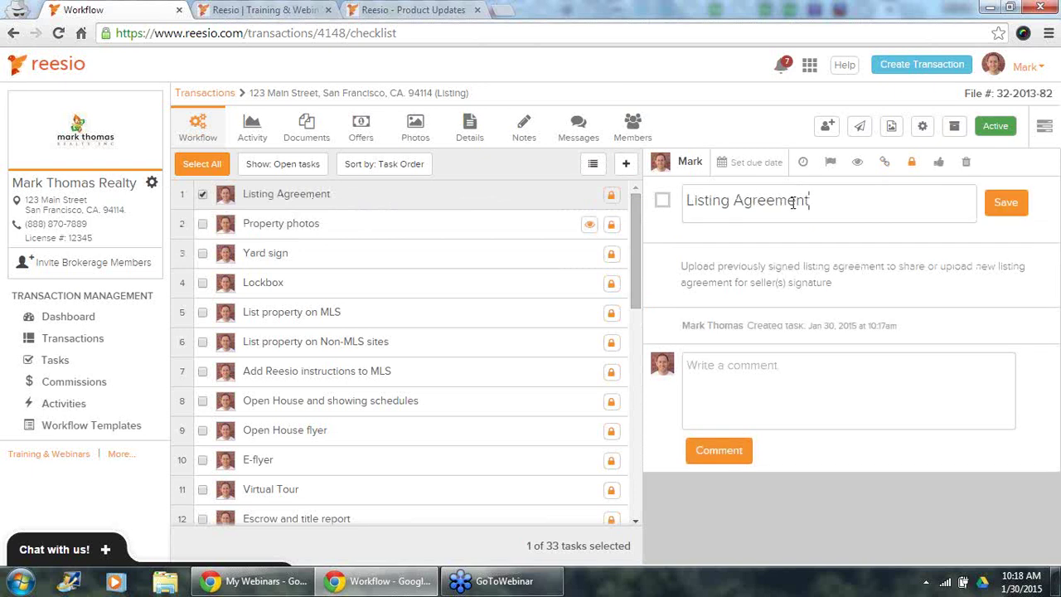
click(1005, 203)
click(854, 259)
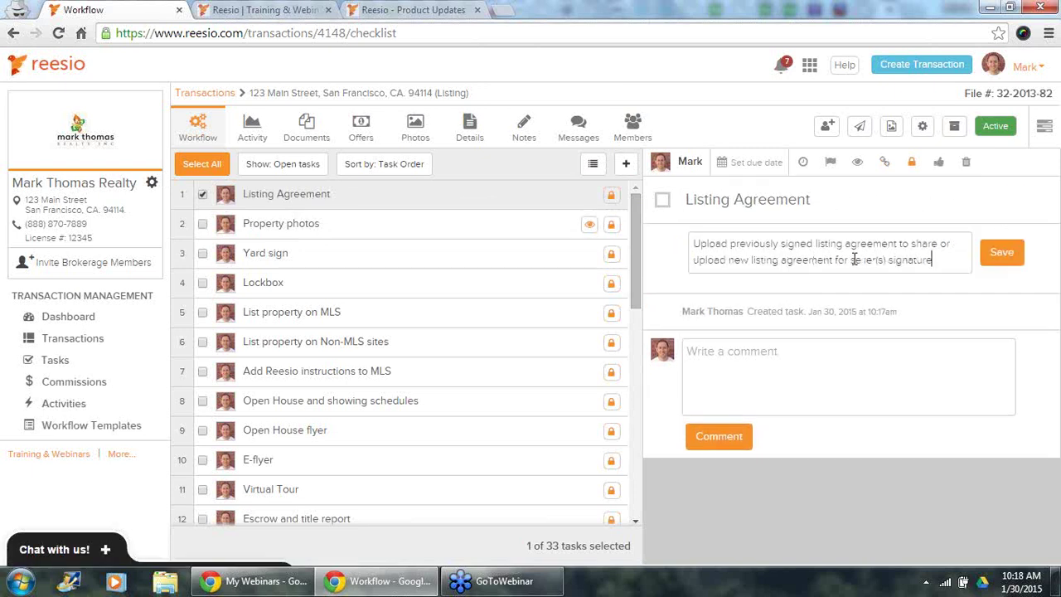
click(1001, 254)
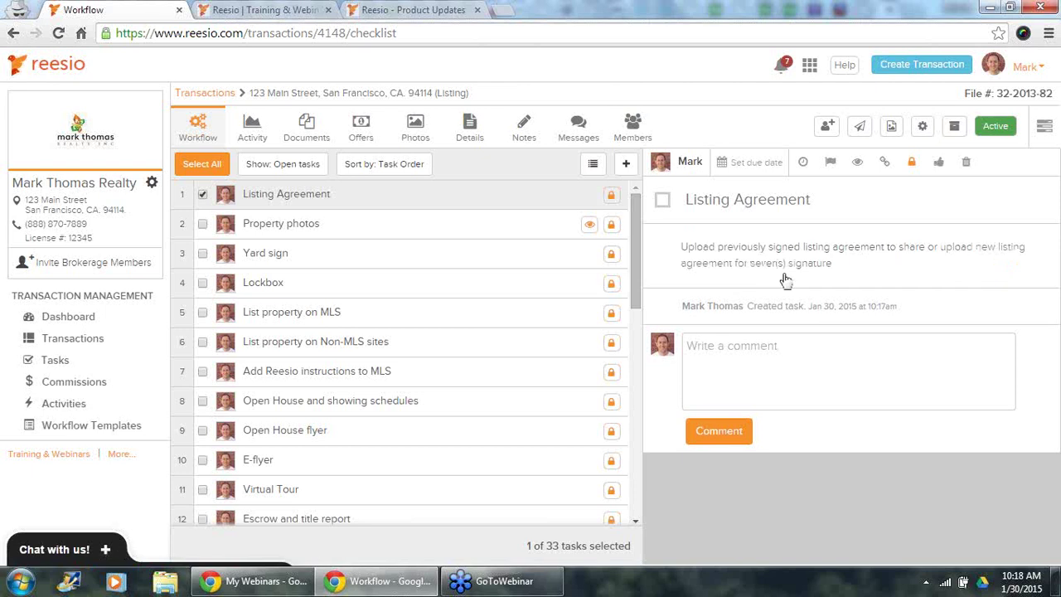
Step: Post the comment "Going to get this signed later today!" on the Listing Agreement task and set its due date to January 31, 2015
click(769, 355)
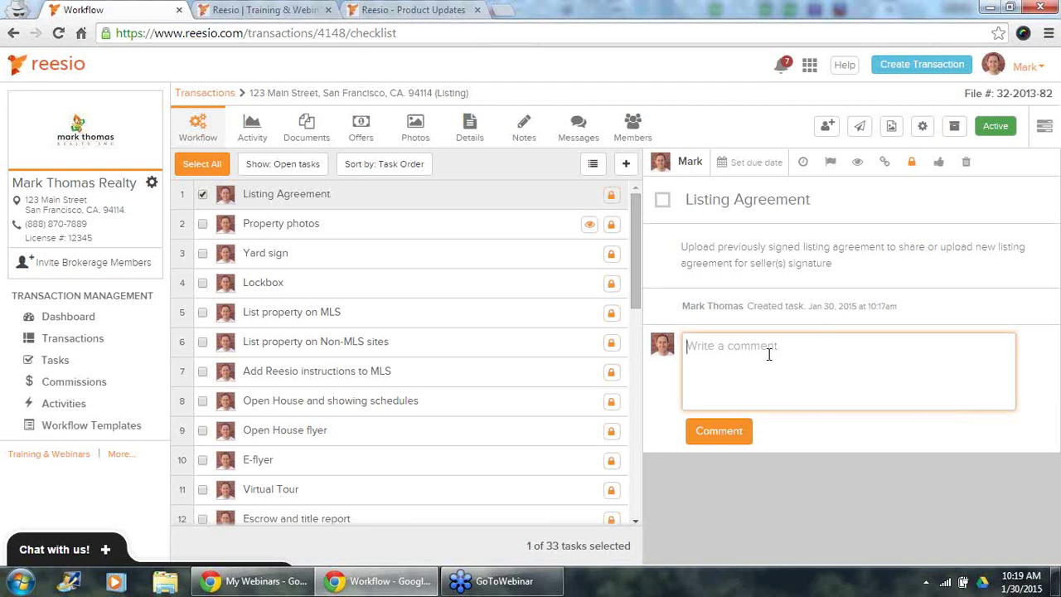
text(Going to get this signed later today!)
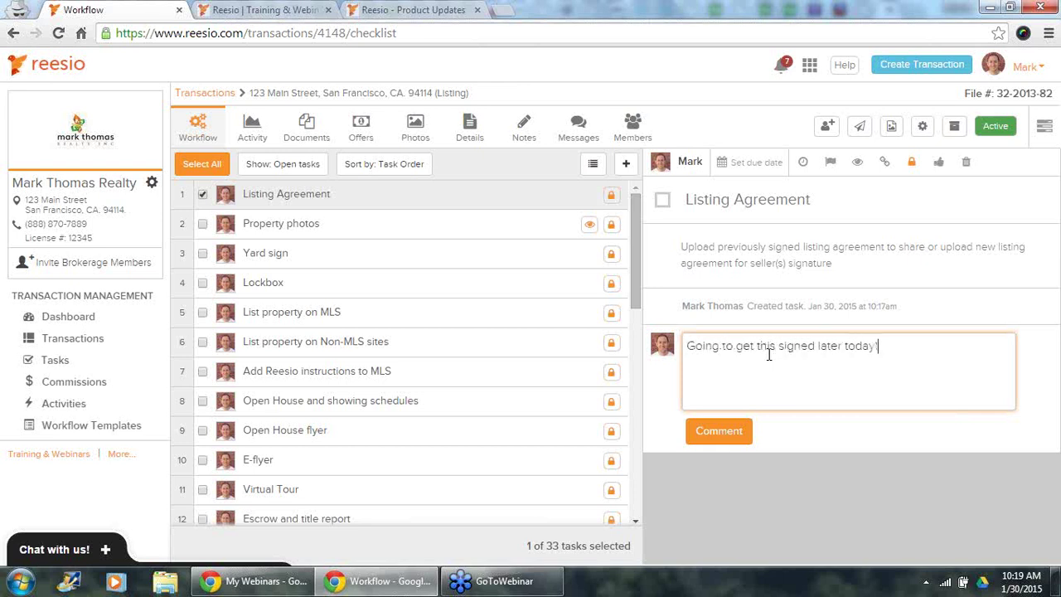
click(720, 433)
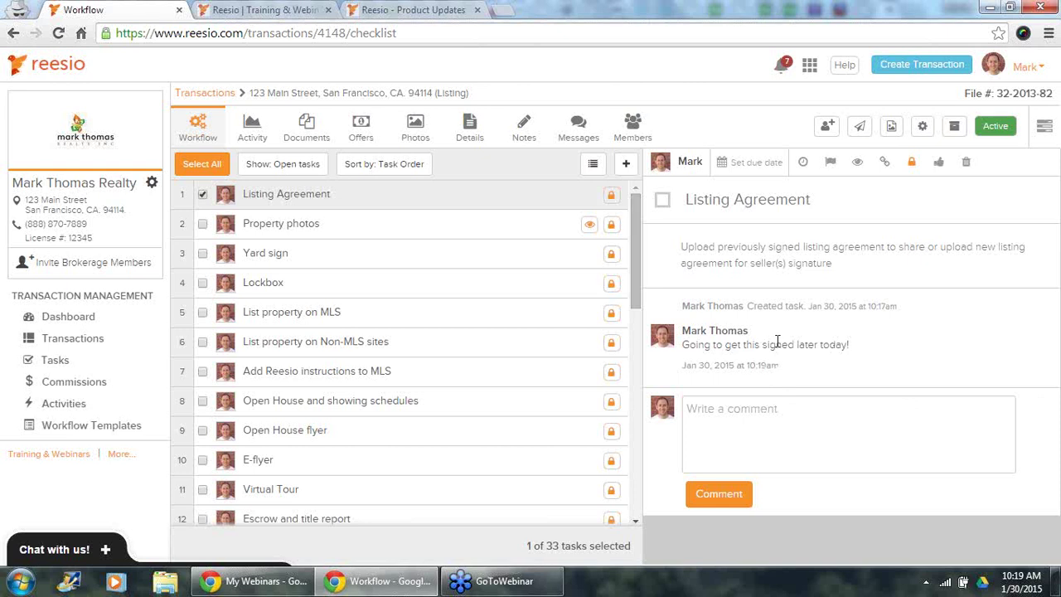
click(740, 170)
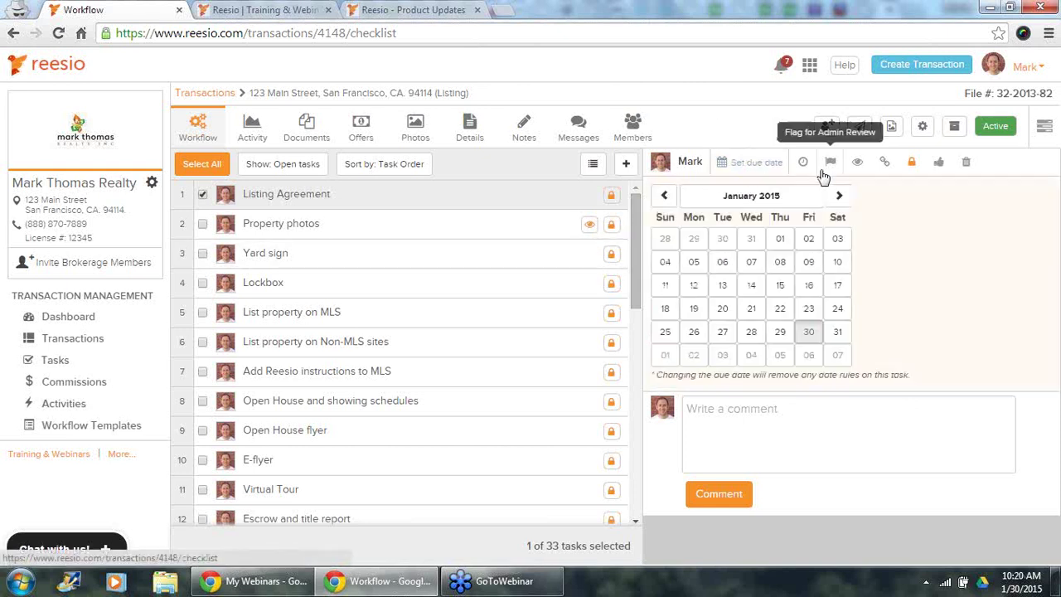
click(837, 333)
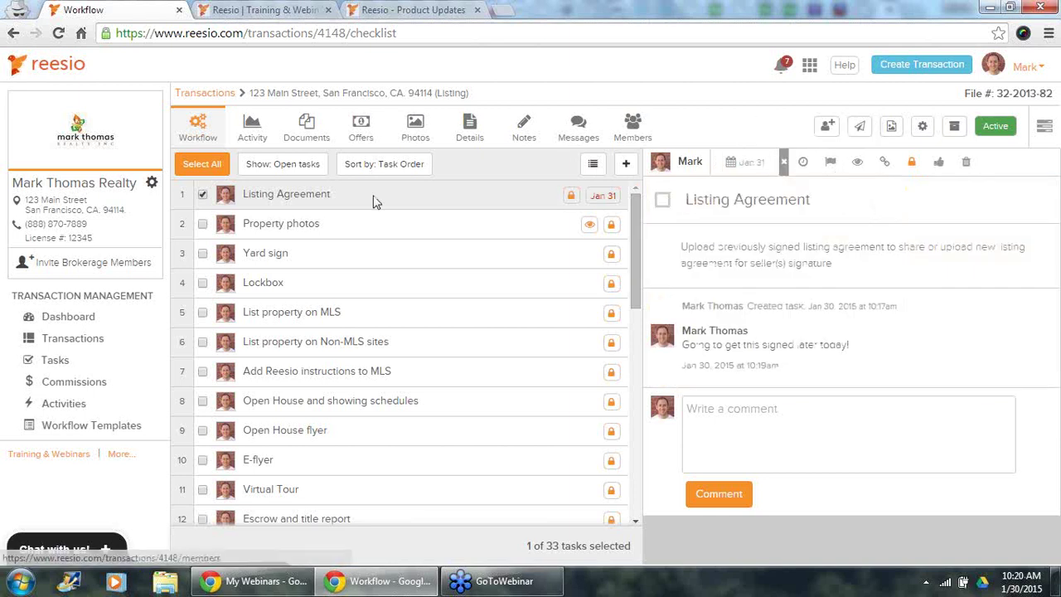
Step: Set the due date of the Property photos and Yard sign tasks together to March 3, 2015
click(203, 226)
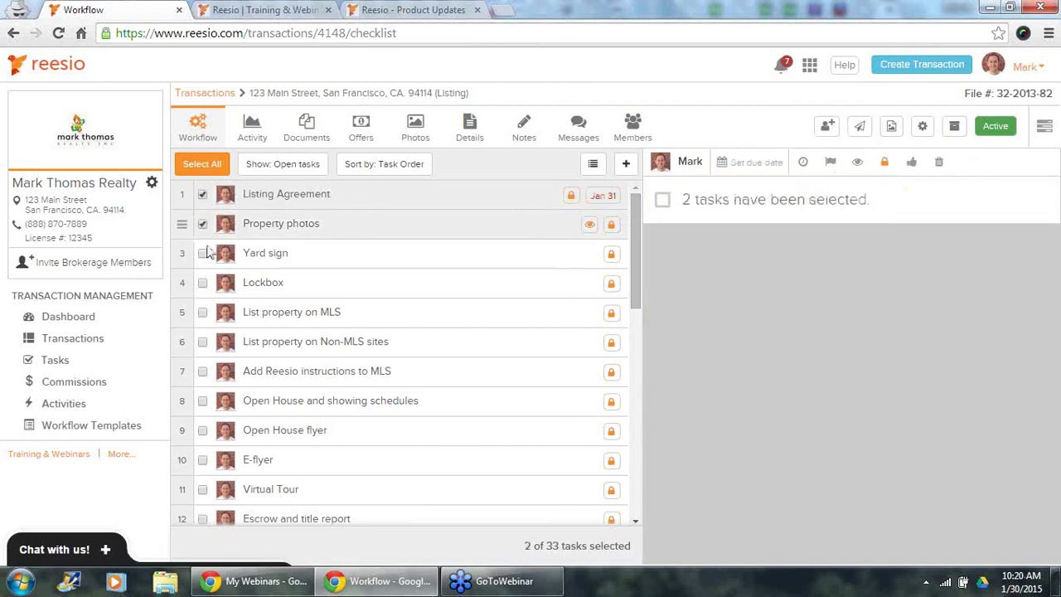
click(203, 195)
click(202, 253)
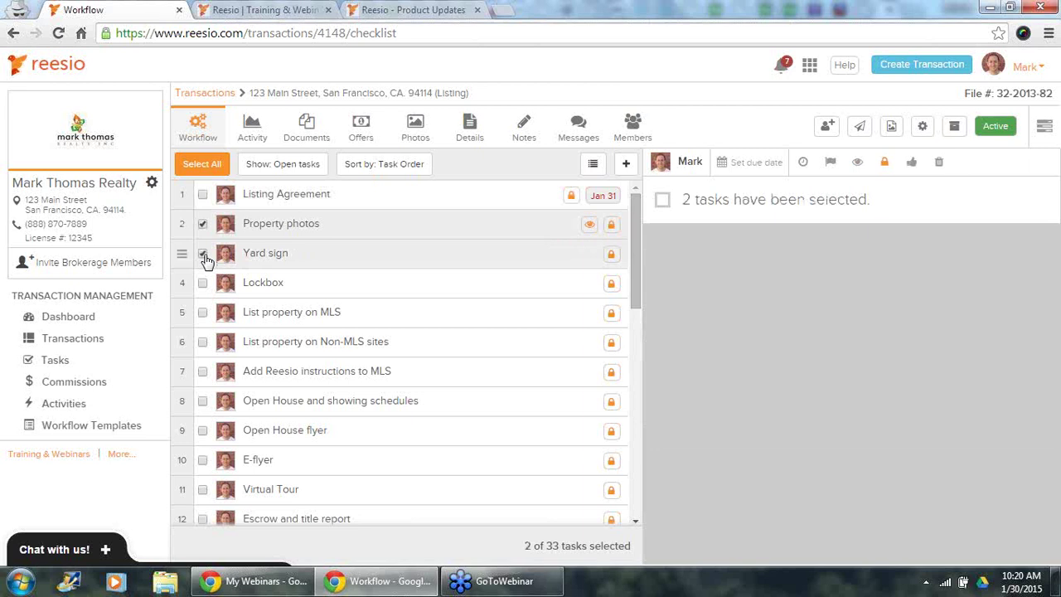
click(732, 166)
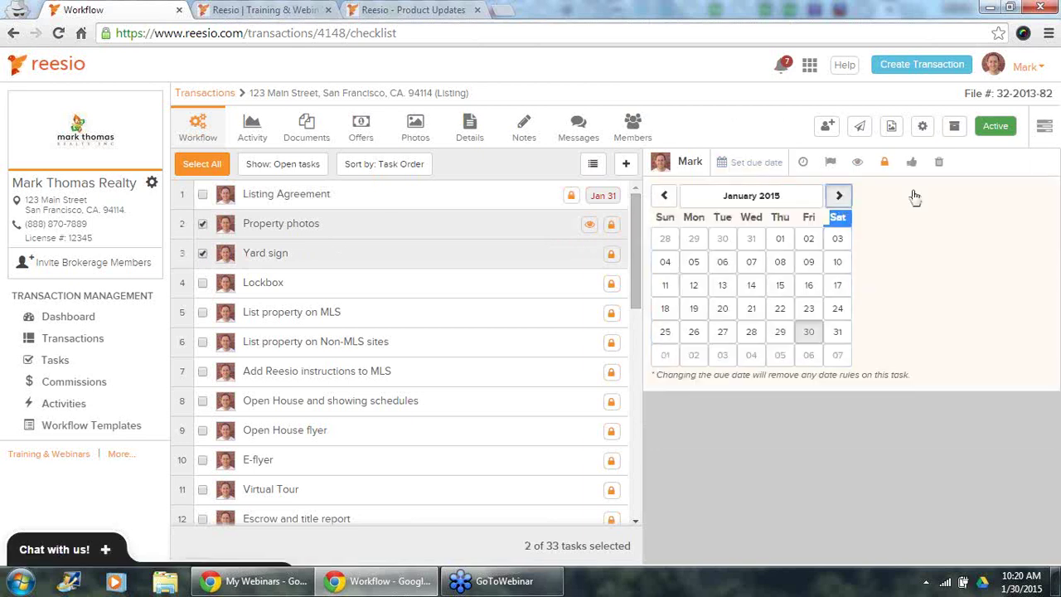
click(836, 199)
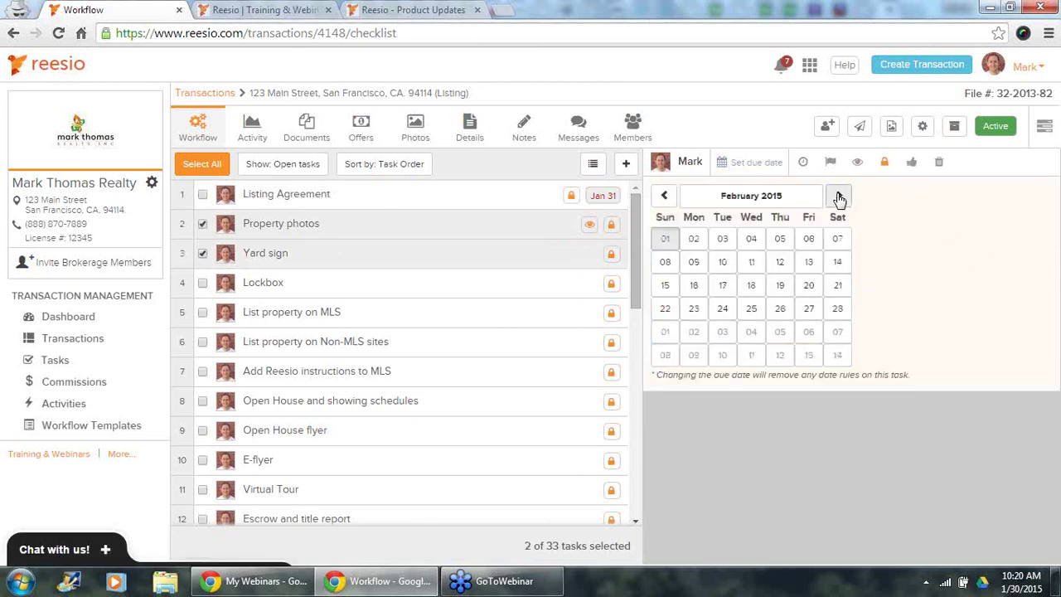
click(839, 195)
click(719, 242)
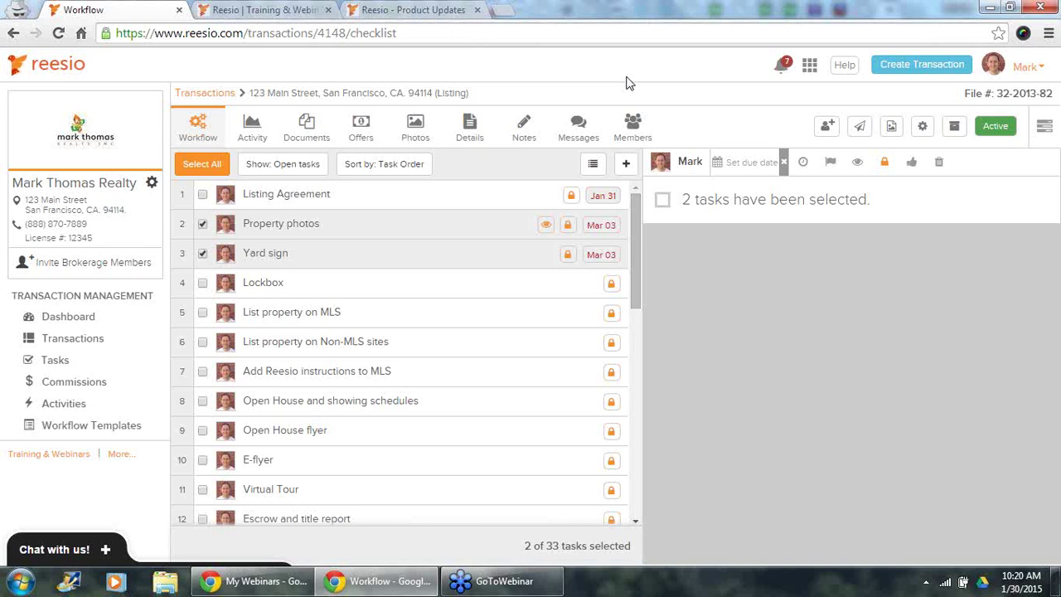
Step: Clear the shared due date from the Property photos and Yard sign tasks and deselect both
click(784, 163)
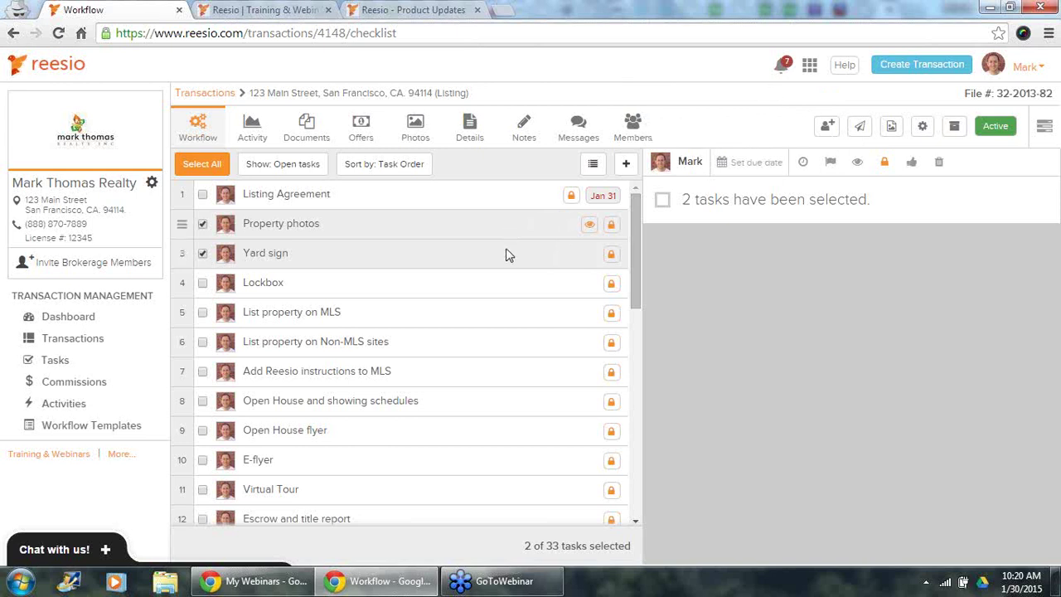
click(202, 224)
click(203, 253)
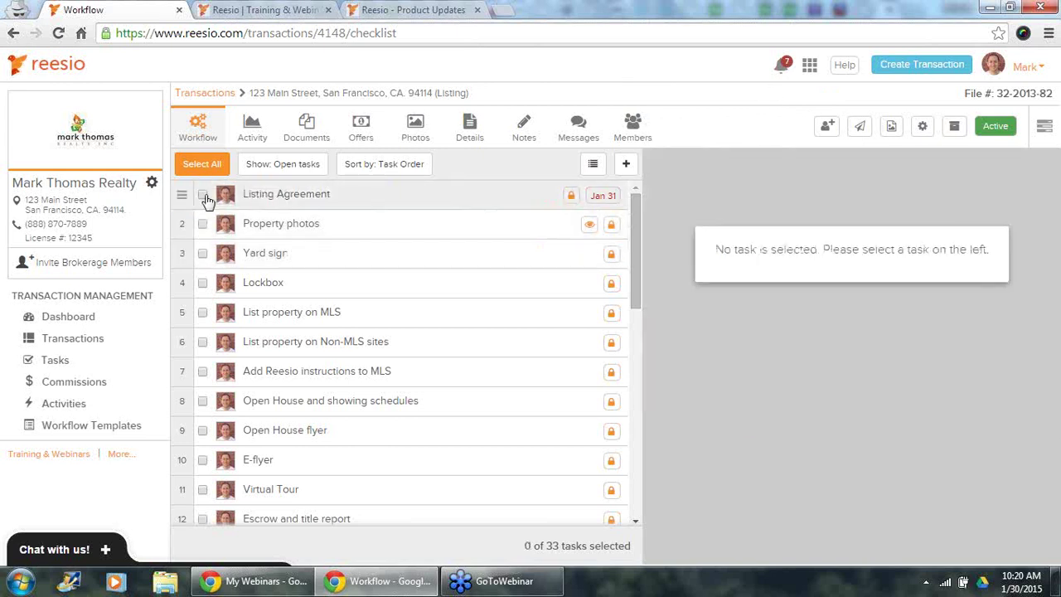
Step: Replace the Listing Agreement task's fixed due date with a date rule of 1 day before the Listing Date
click(204, 196)
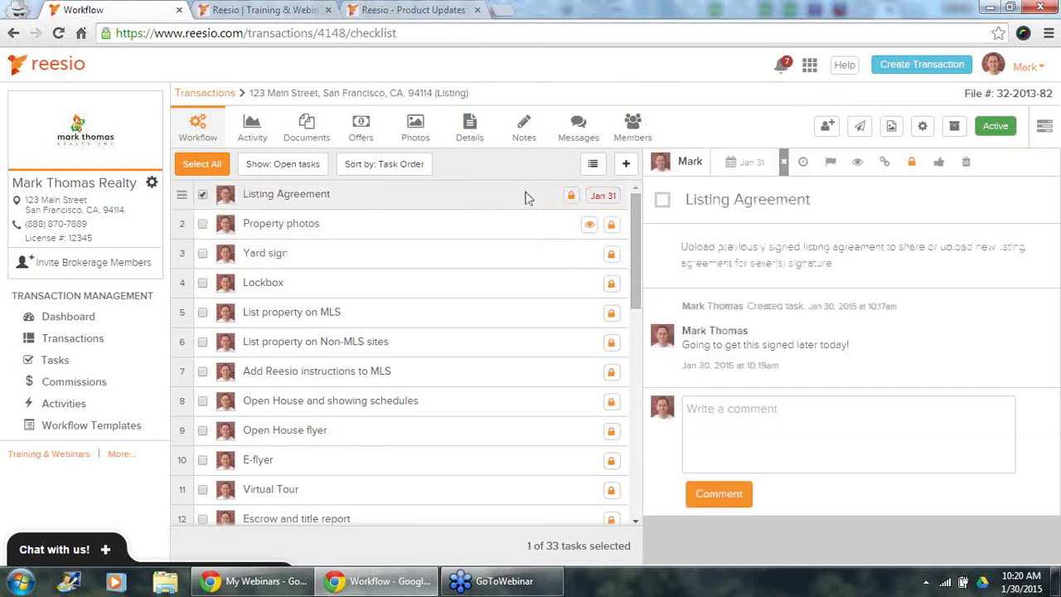
click(784, 163)
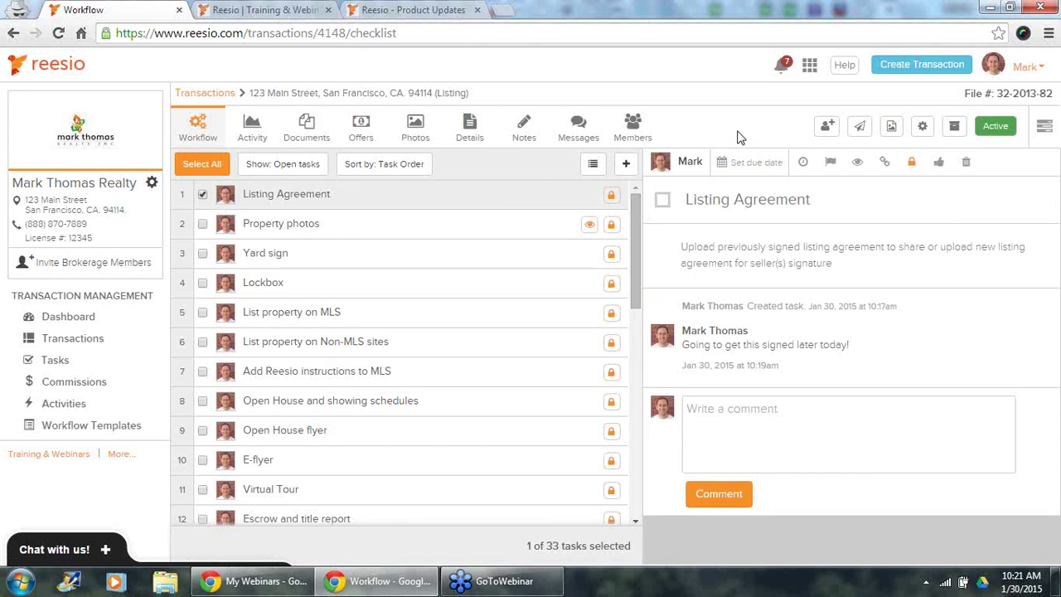
click(809, 165)
click(670, 199)
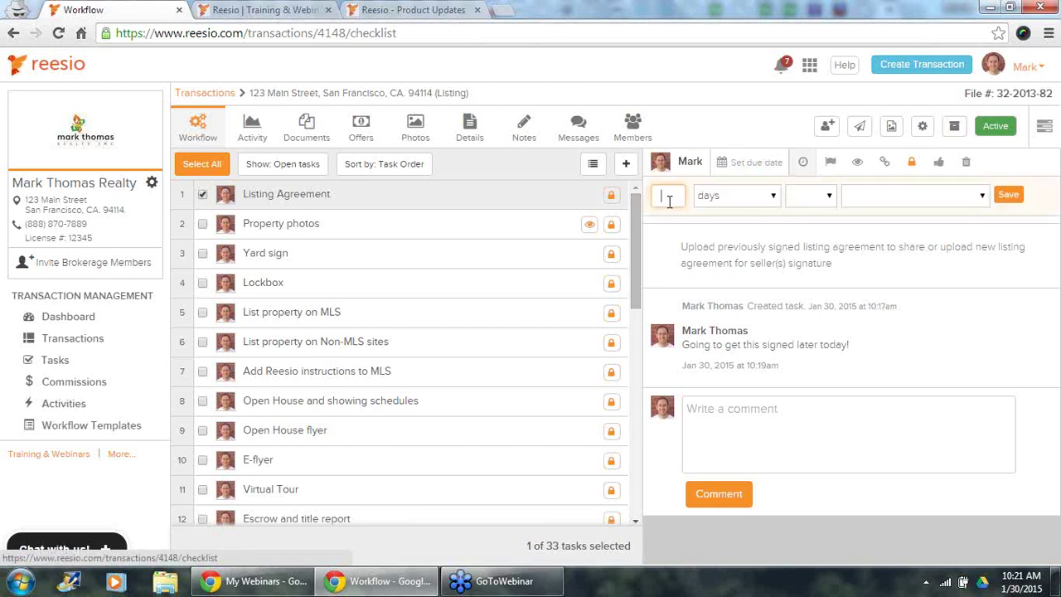
click(808, 196)
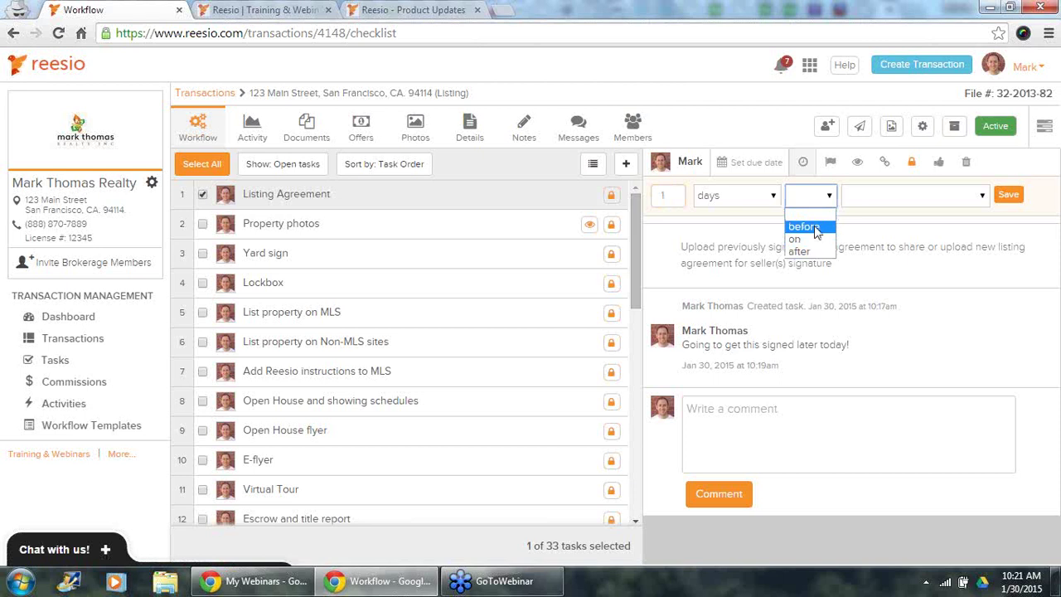
click(817, 227)
click(920, 194)
click(908, 228)
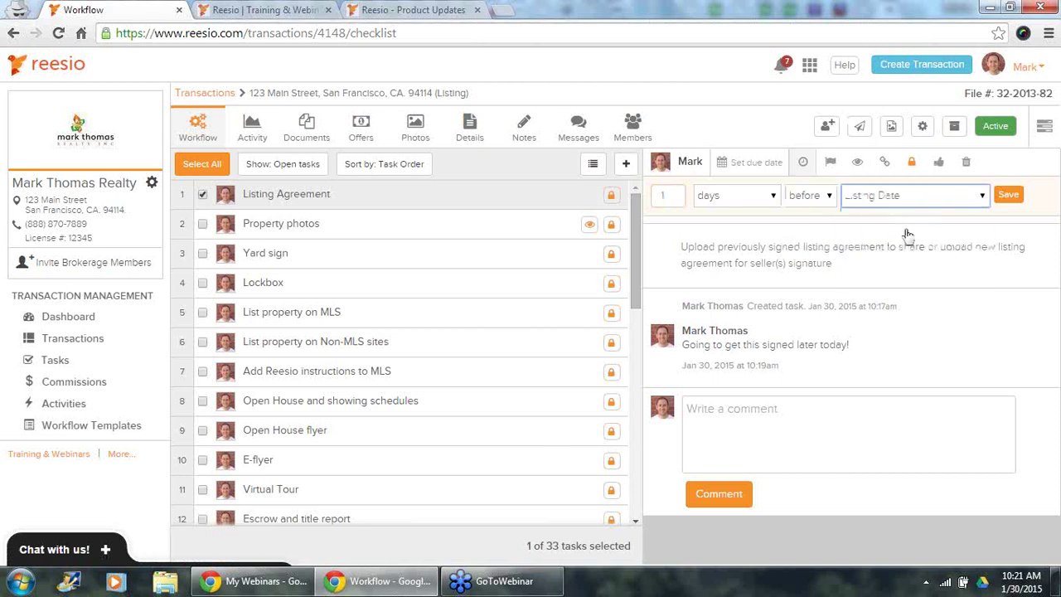
click(1009, 195)
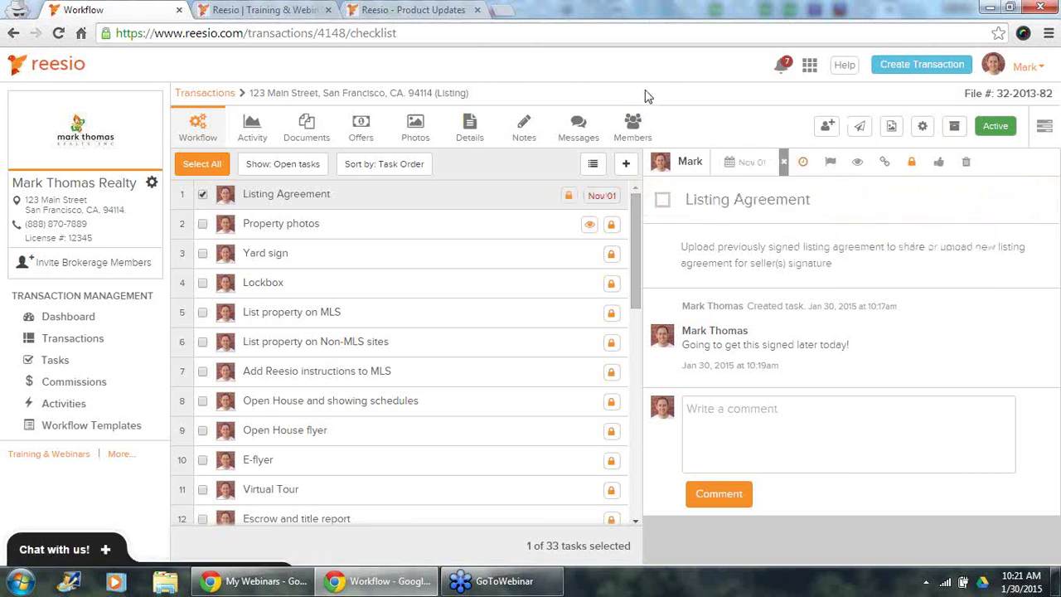
Step: Turn on the Listing Agreement task's visibility and toggle its compliance lock twice
click(858, 163)
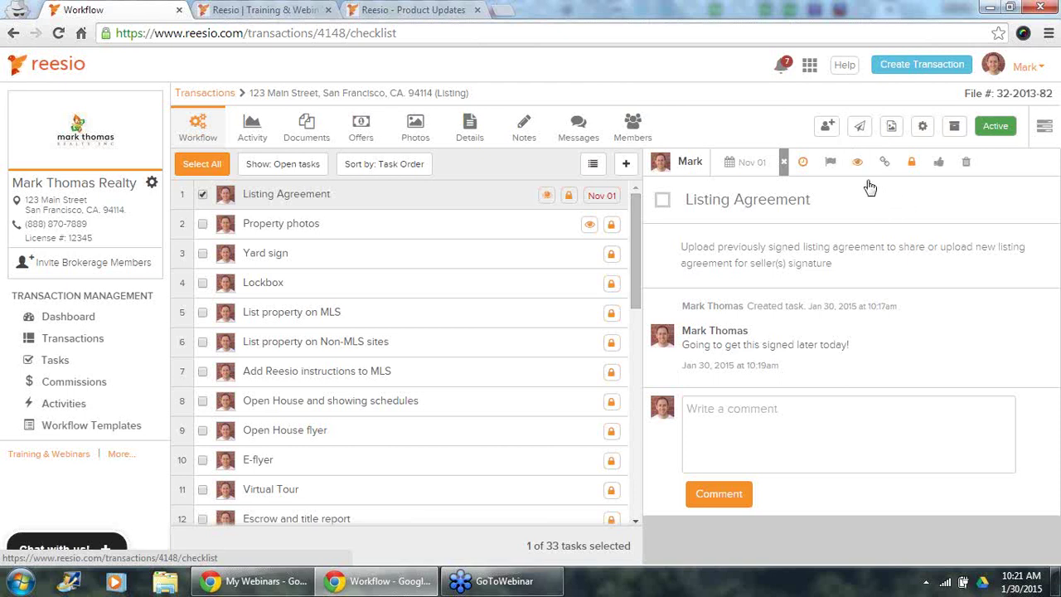
click(912, 163)
click(912, 164)
Step: Link the first Residential Safety Guides.pdf to the Listing Agreement task, previewing the document before and after linking it
click(885, 162)
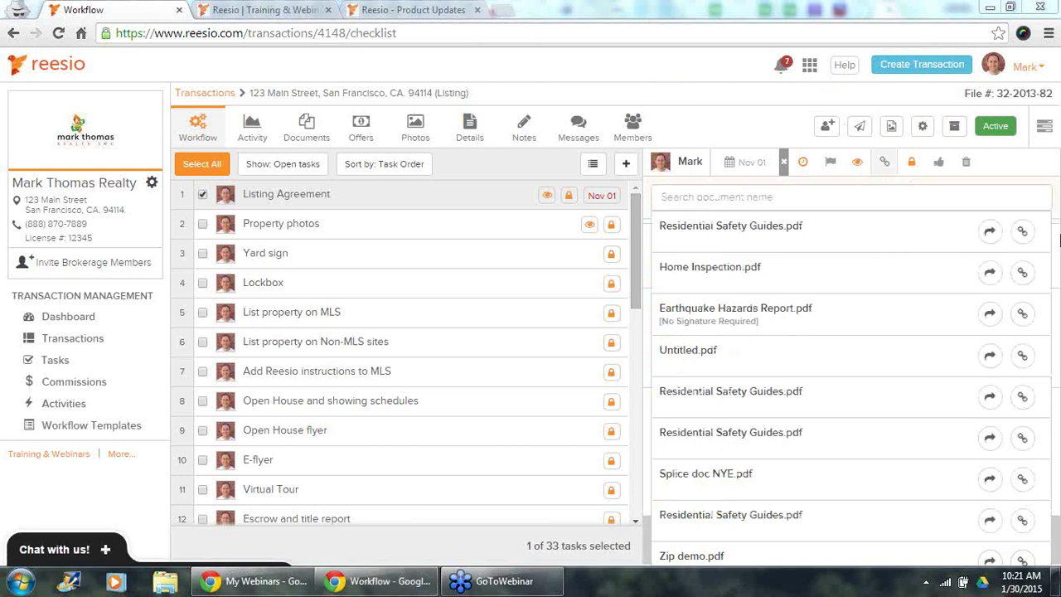
click(990, 237)
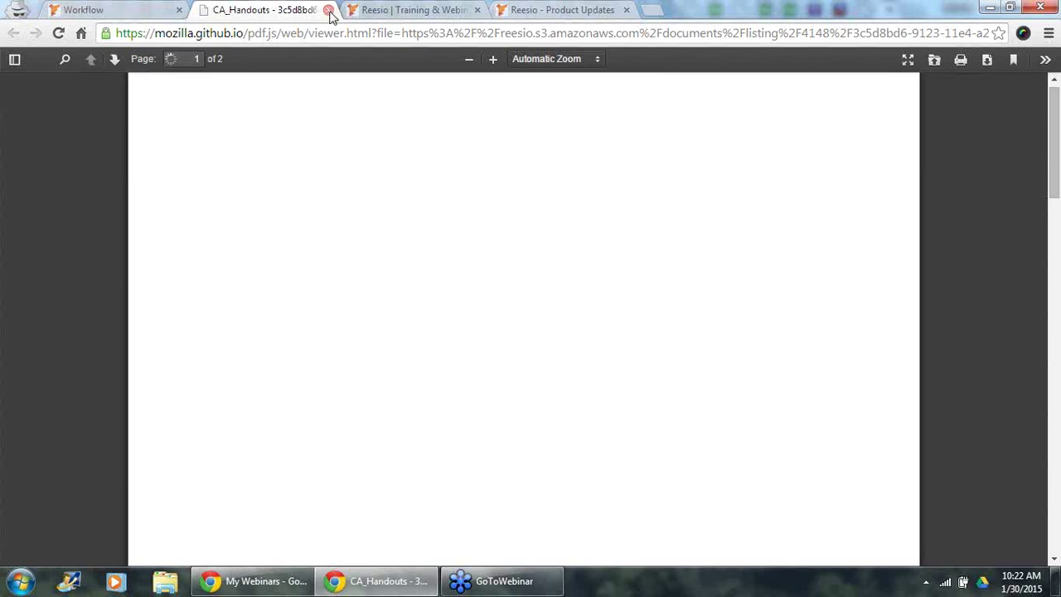
click(329, 10)
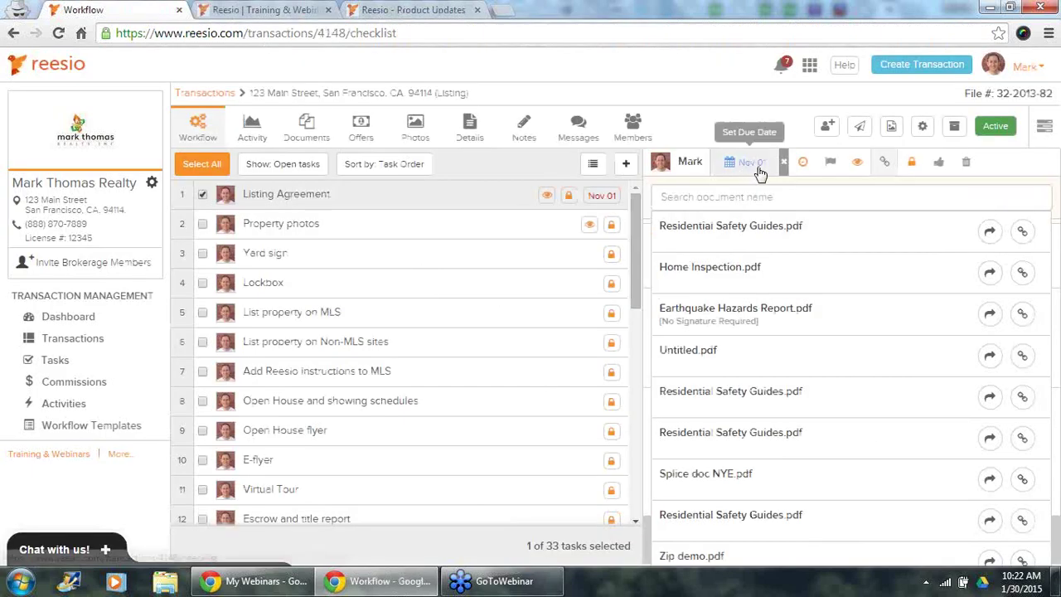
click(1023, 235)
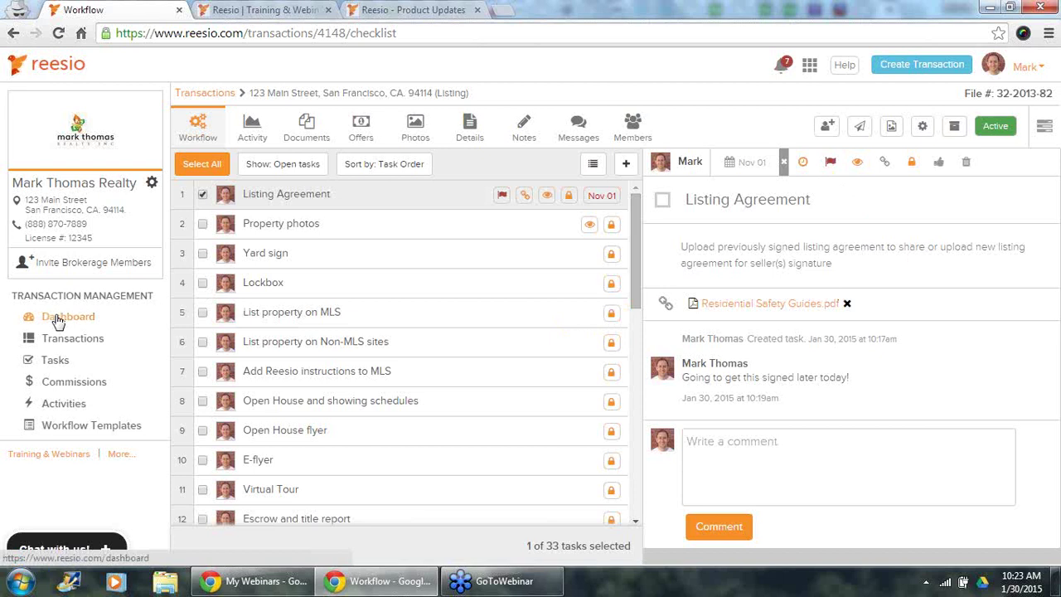
click(770, 305)
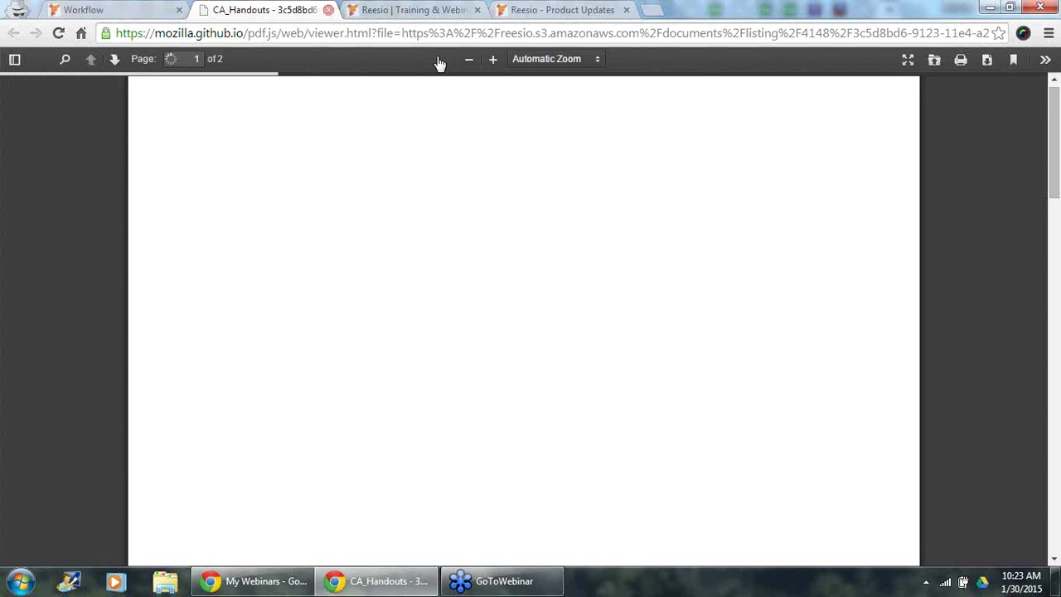
click(330, 10)
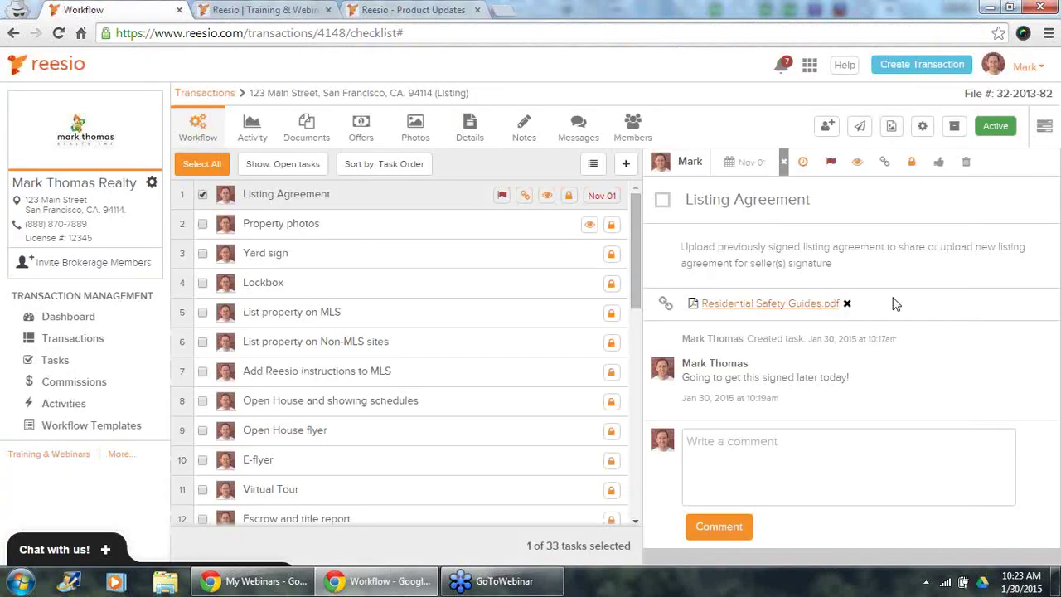
Step: Mark the Listing Agreement task as not approved, and change it to approved after viewing the linkable documents
click(939, 166)
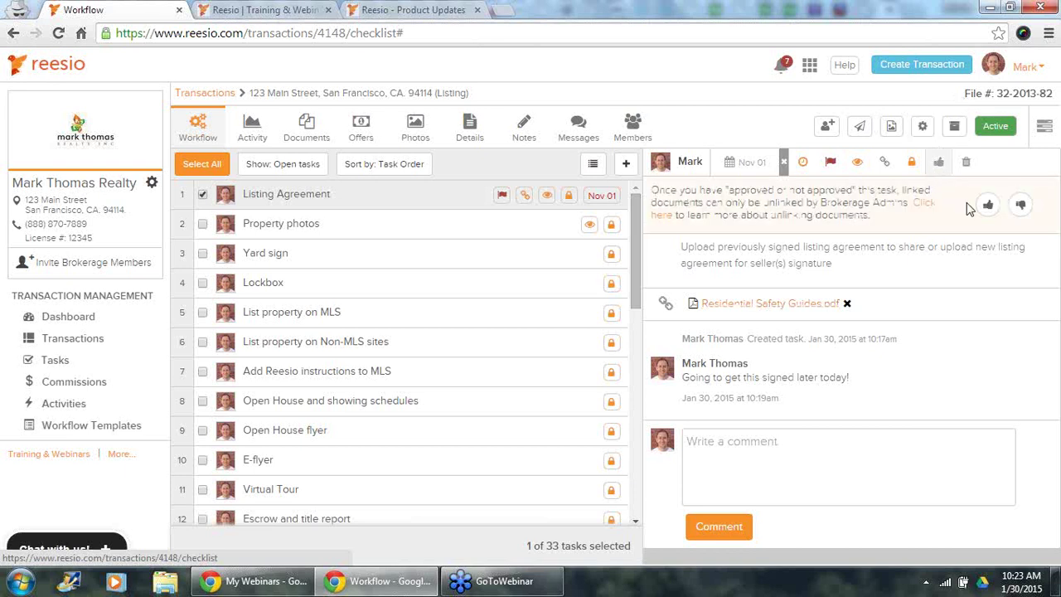
click(1026, 209)
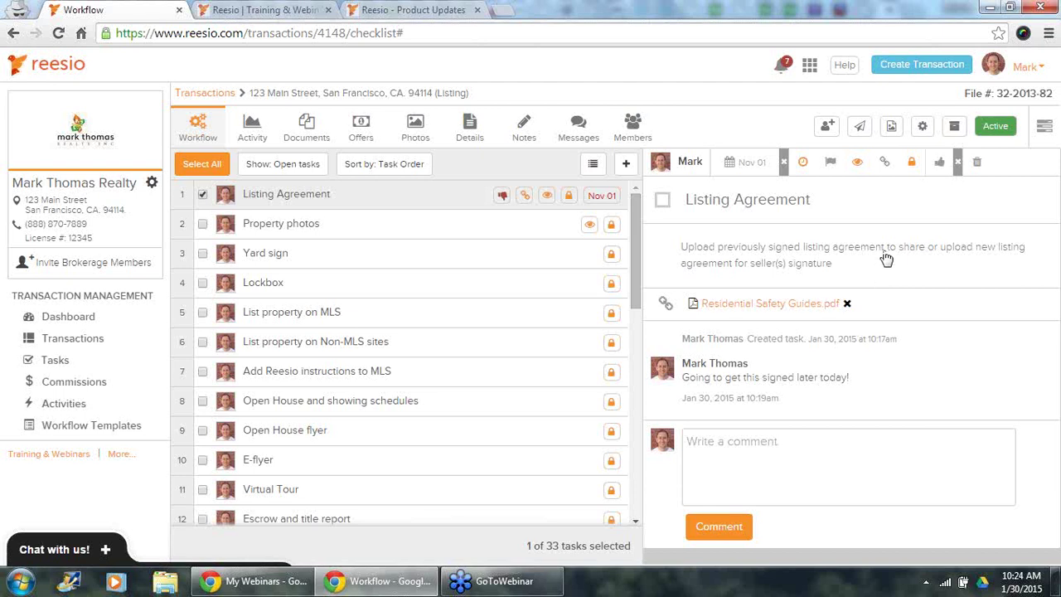
click(884, 162)
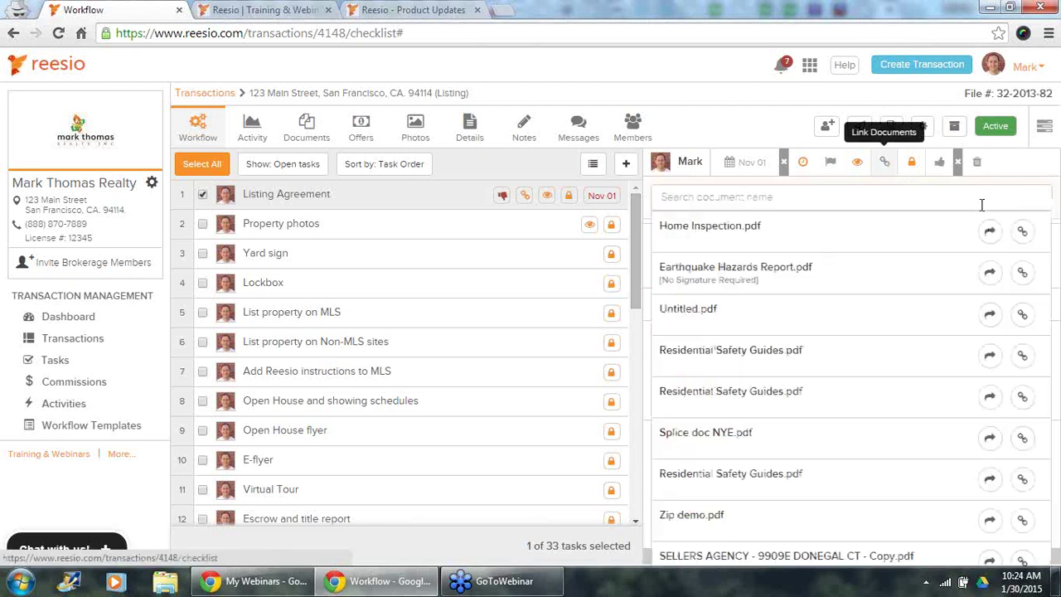
click(882, 162)
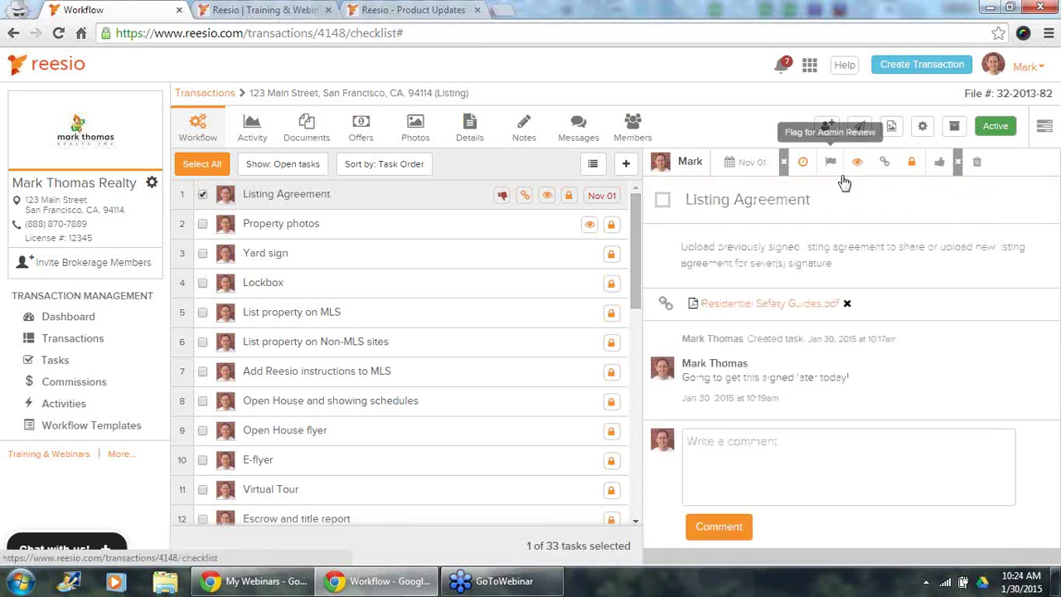
click(939, 165)
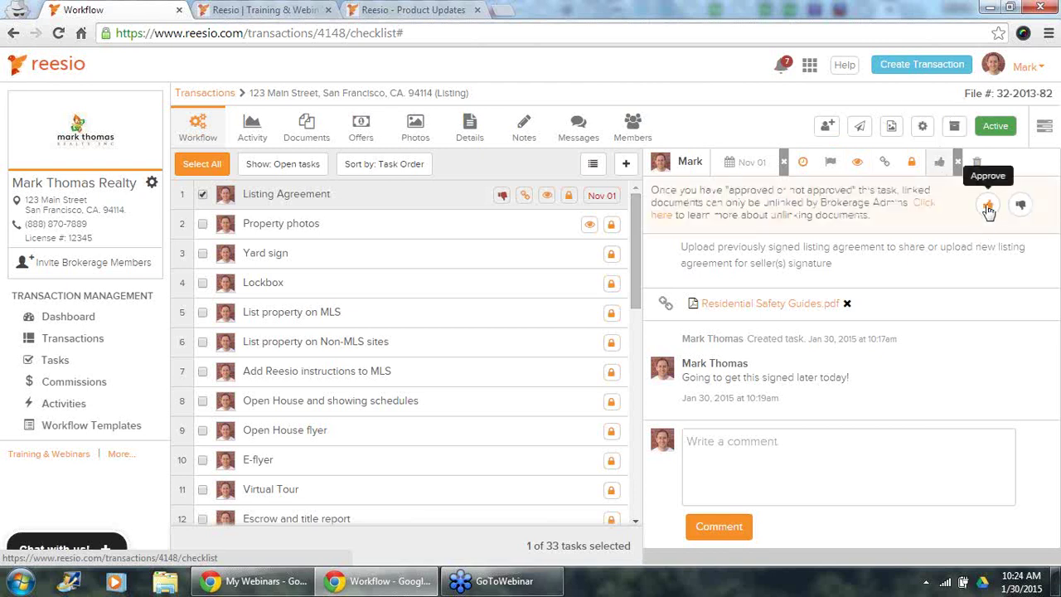
click(989, 207)
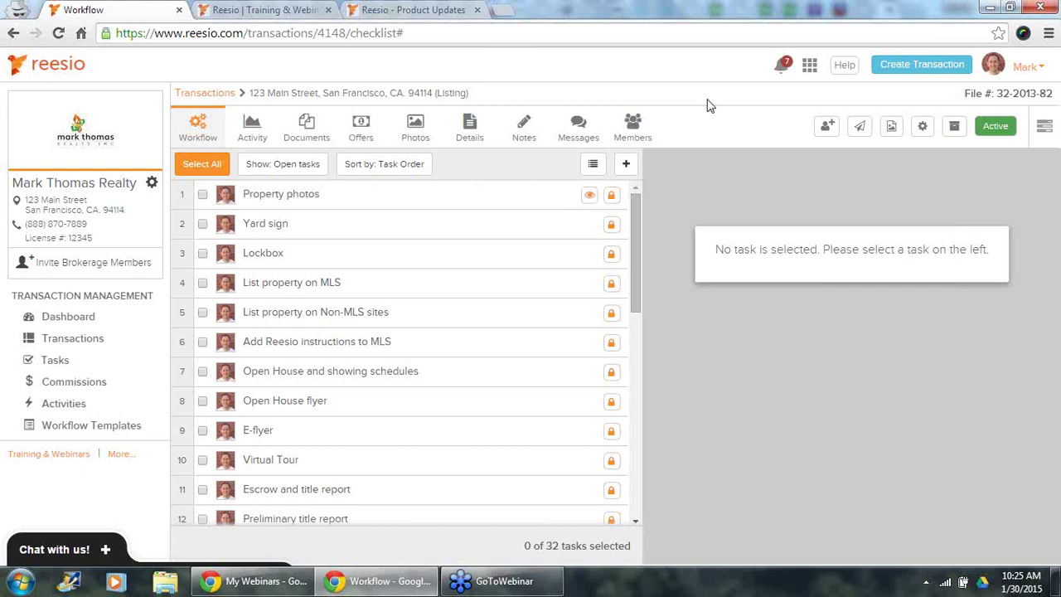
Step: Show the completed tasks and reopen the HOA documents task that has no due date
click(276, 168)
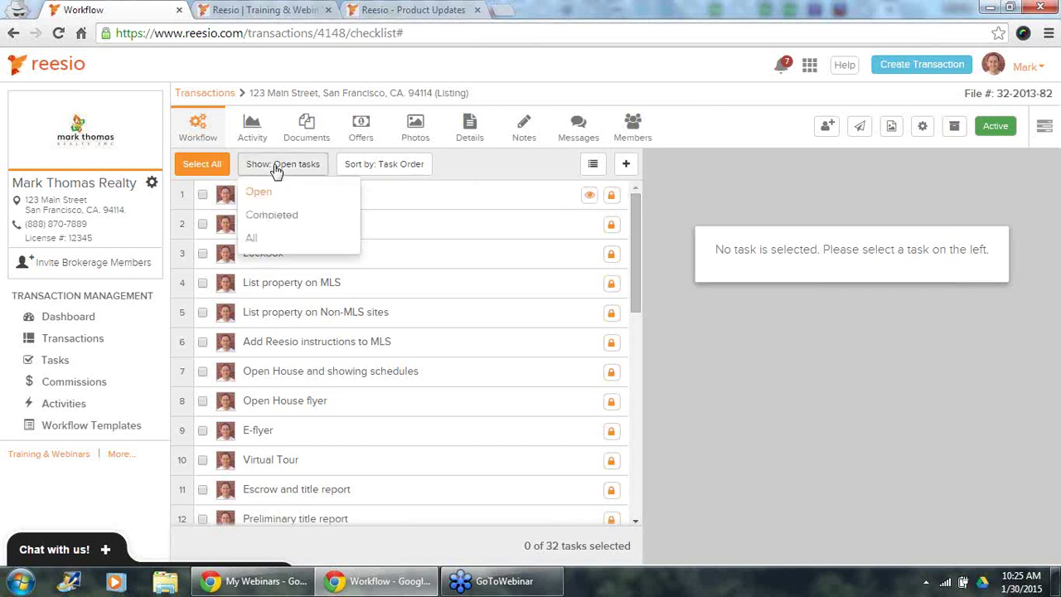
click(300, 216)
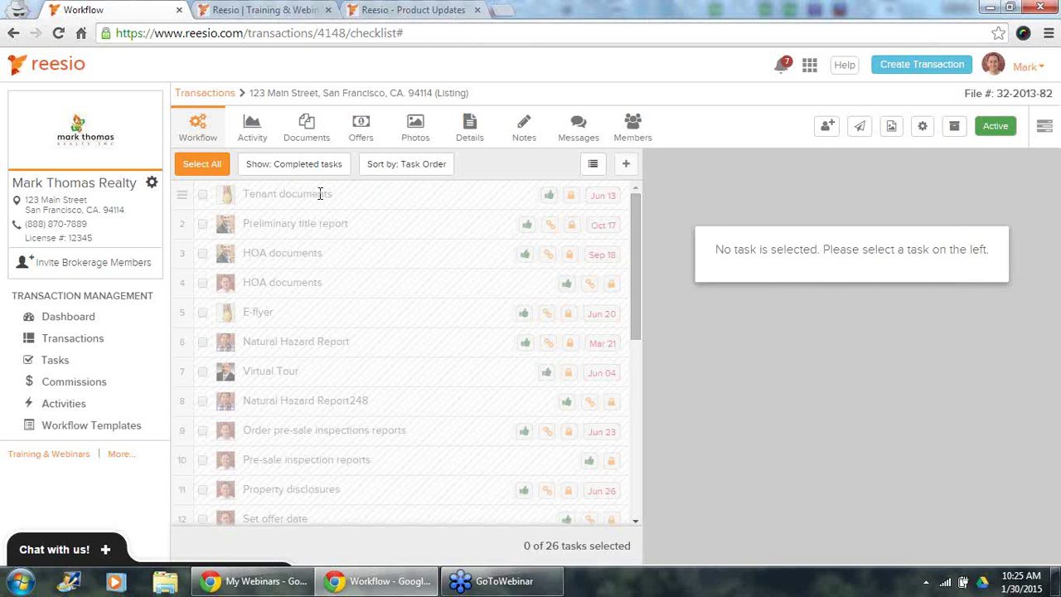
click(316, 284)
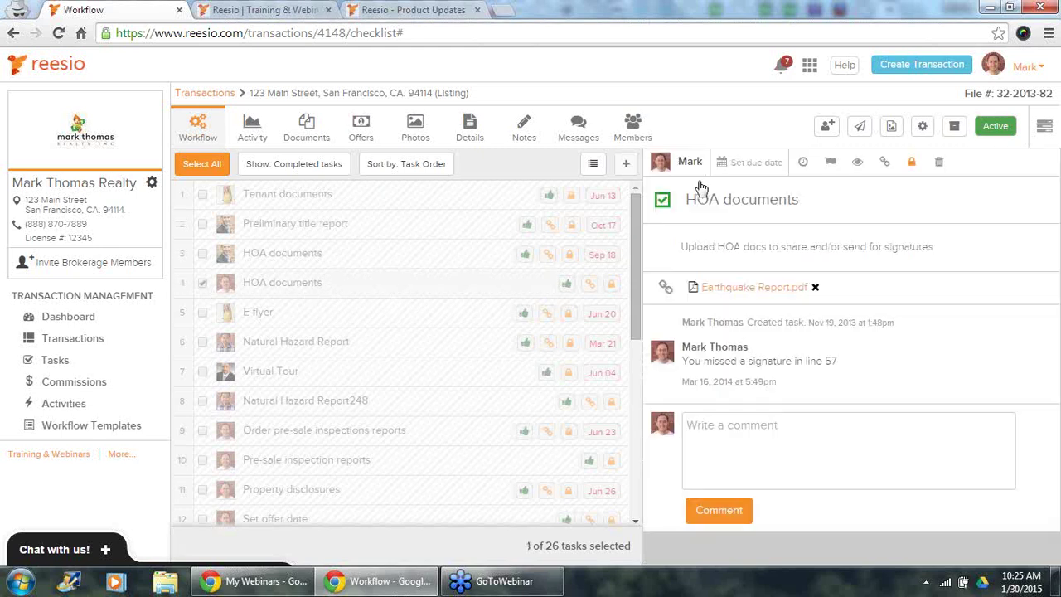
click(663, 202)
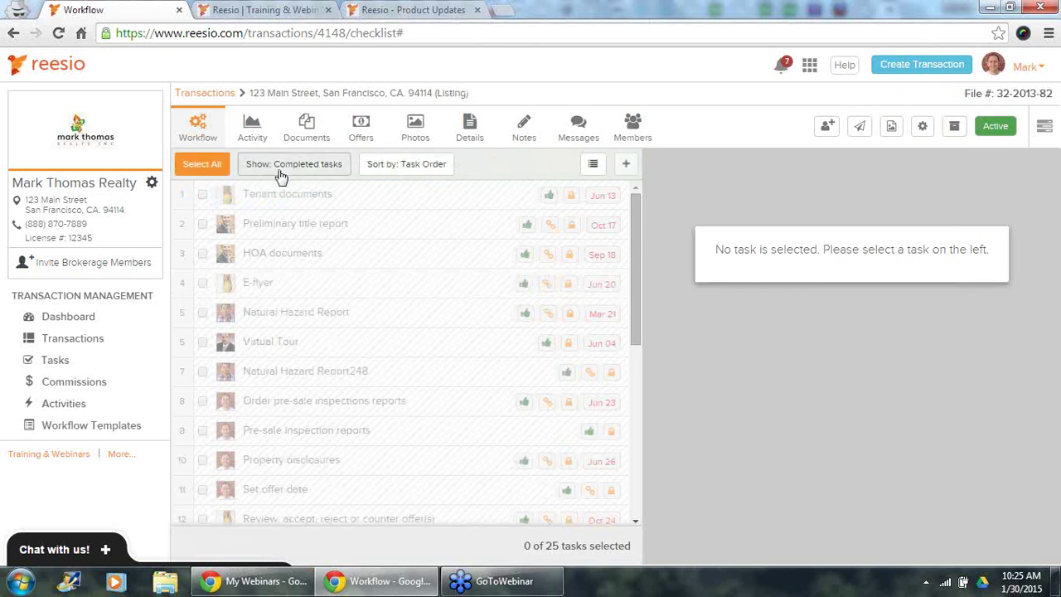
Step: Return the workflow to open tasks and view the details of the HOA documents task
click(282, 165)
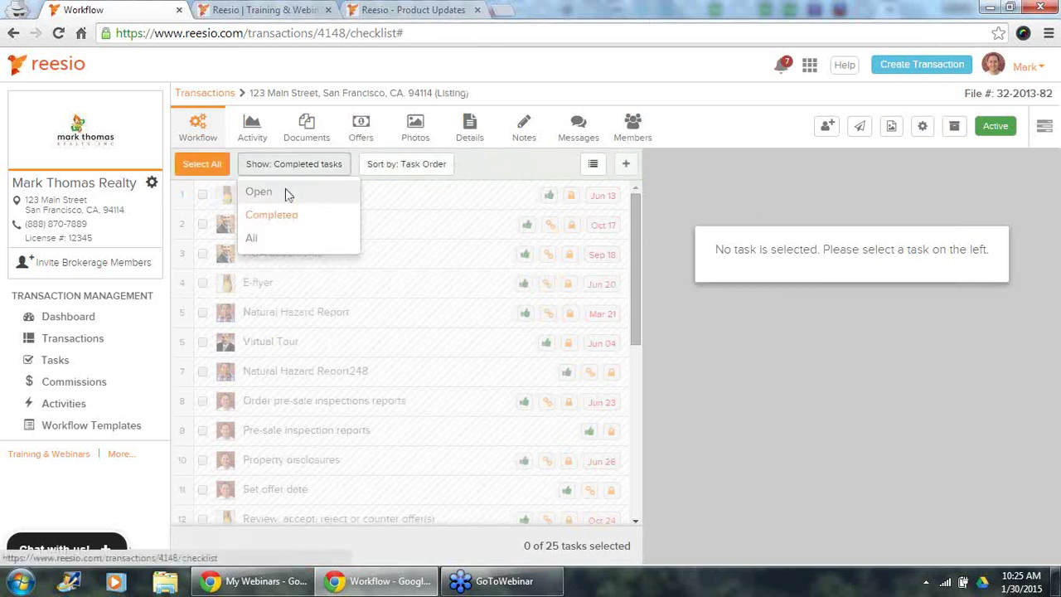
click(286, 193)
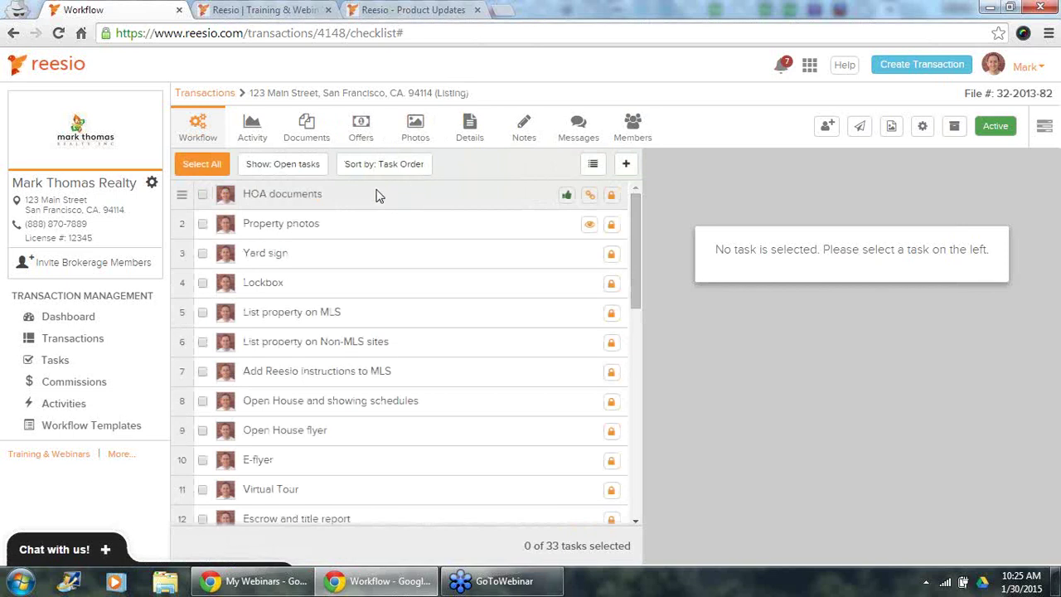
click(375, 194)
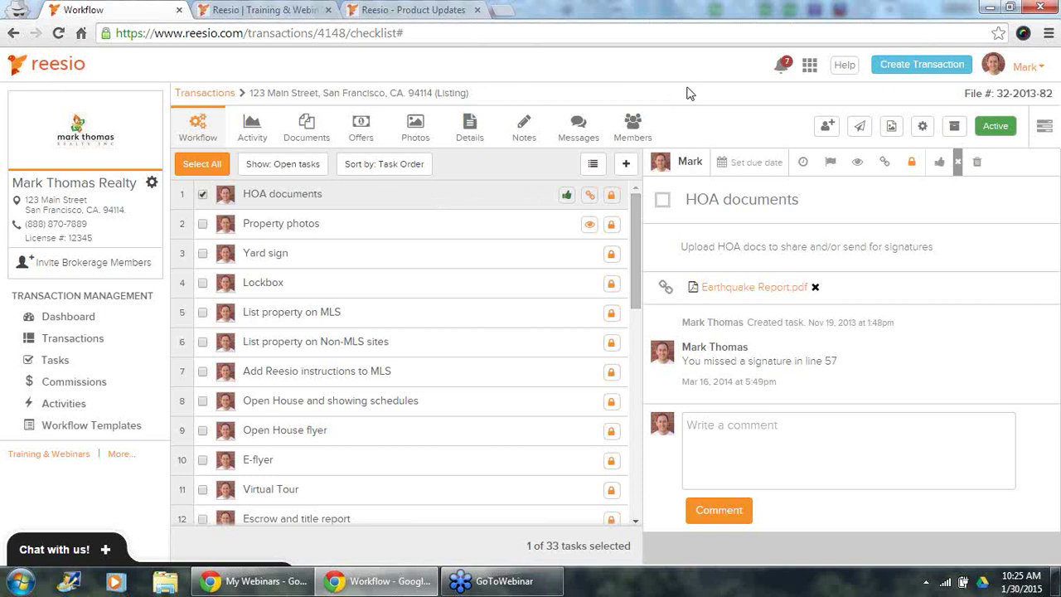
Step: Sort the transaction's open tasks by due date, by title, and finally by visibility
click(407, 169)
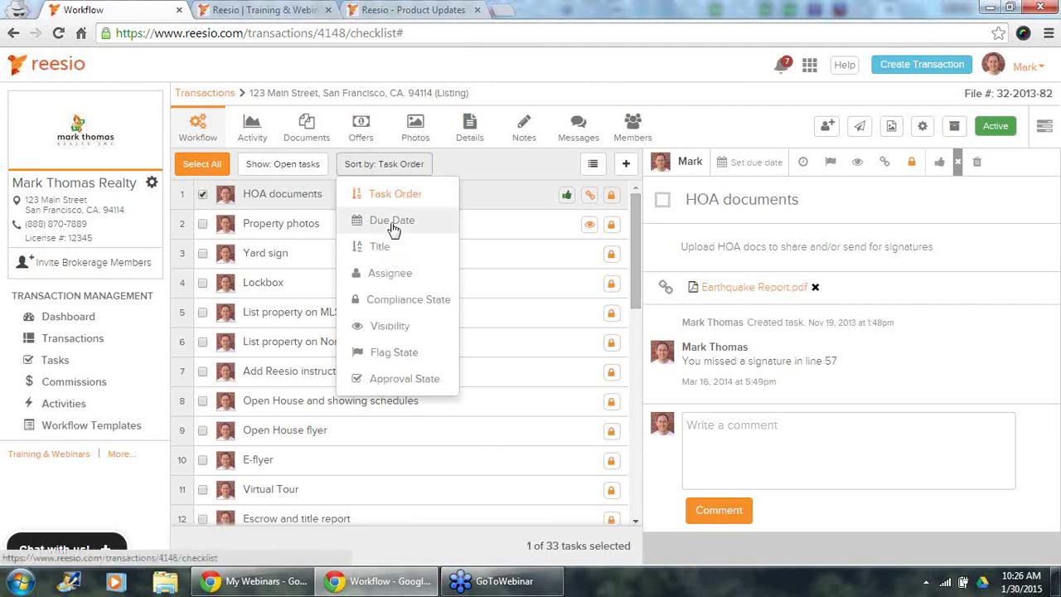
click(393, 220)
click(412, 168)
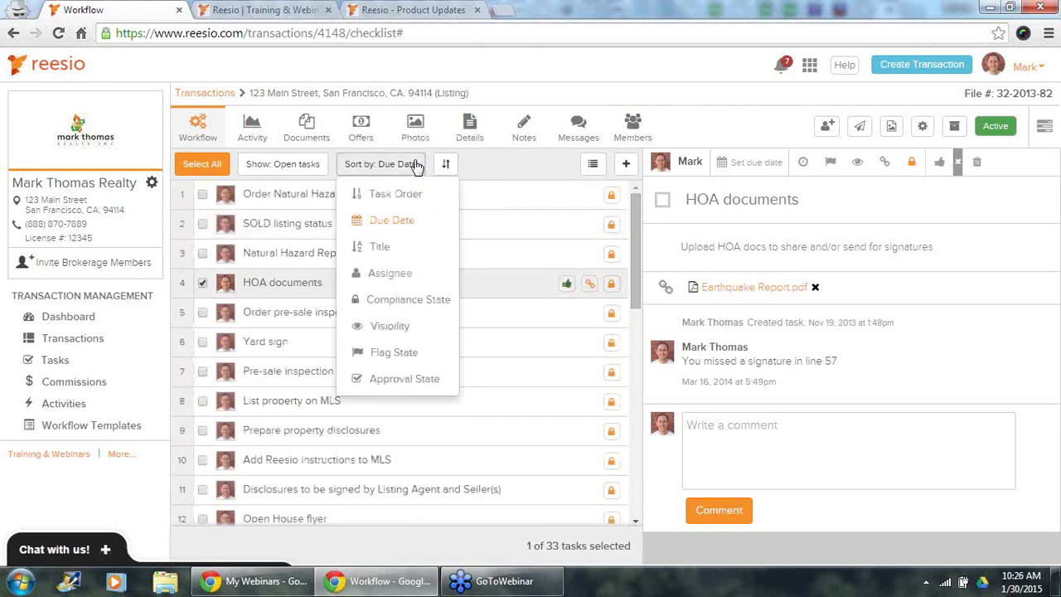
click(398, 252)
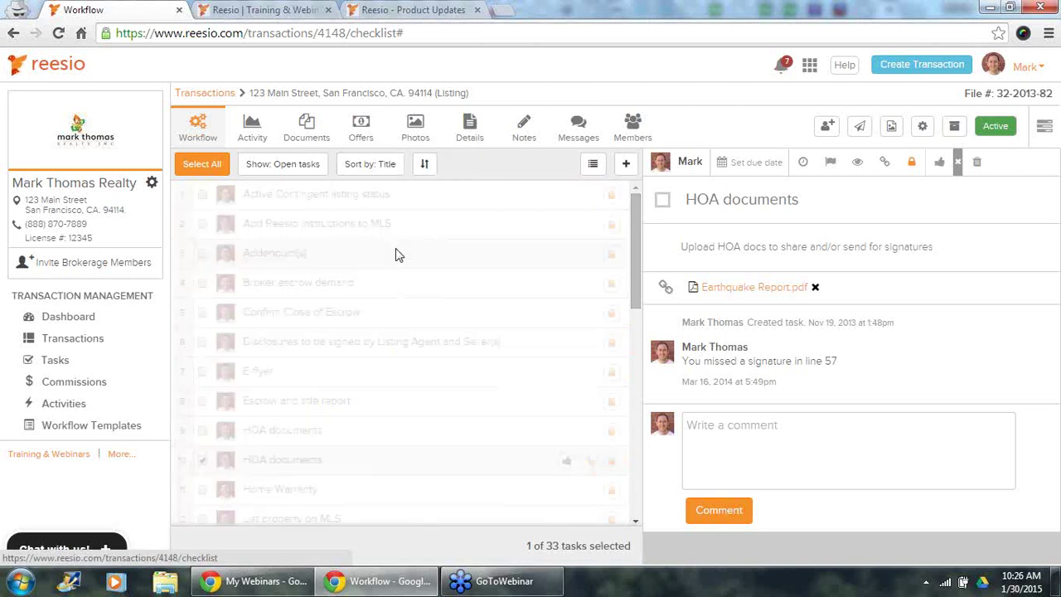
click(370, 165)
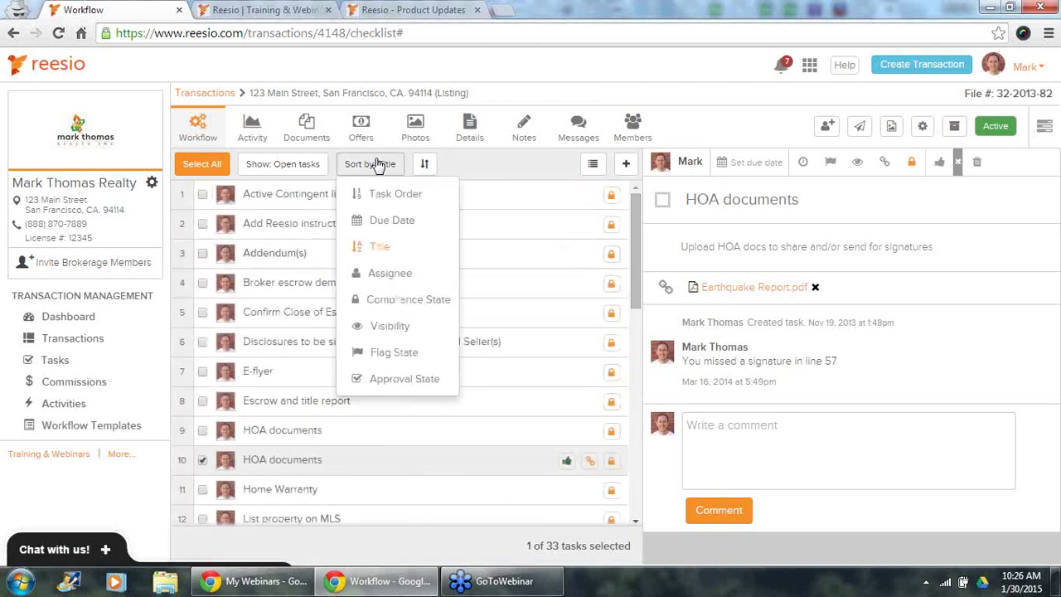
click(386, 330)
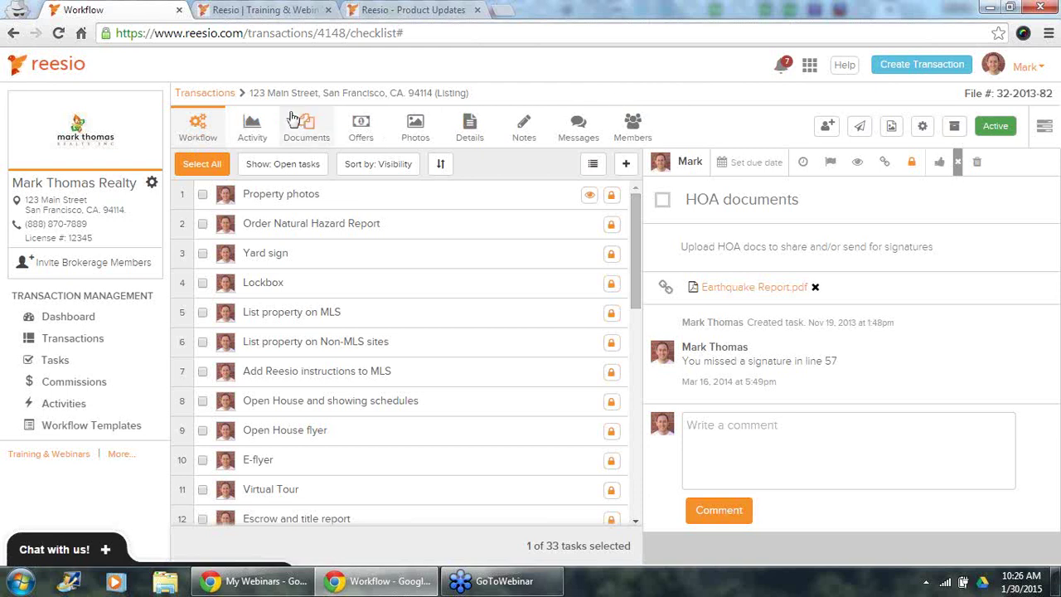
Step: Look through the Activity, Documents and Details sections of the 123 Main Street transaction
click(252, 126)
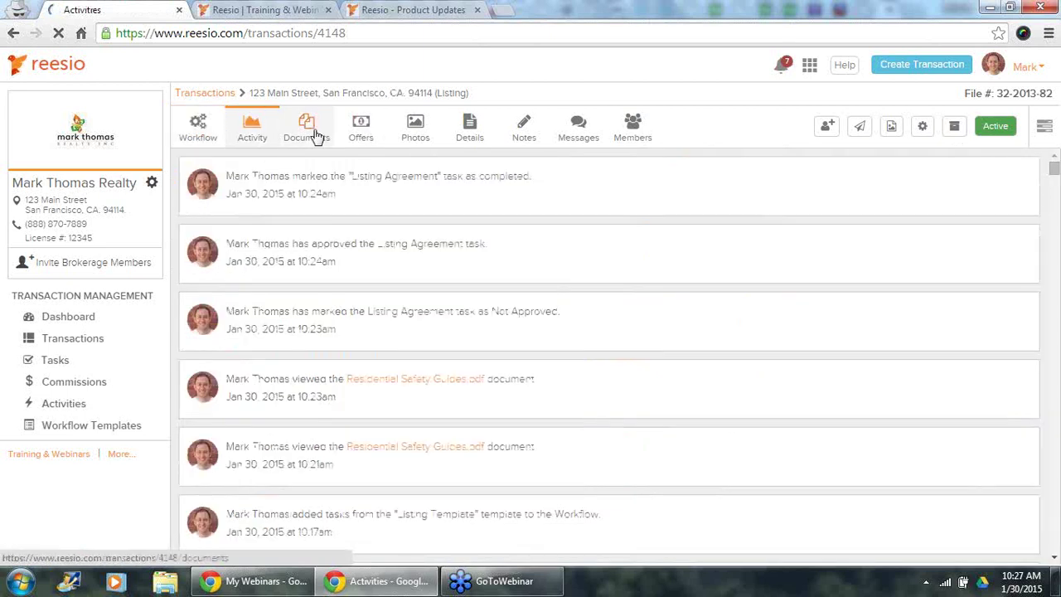
click(309, 132)
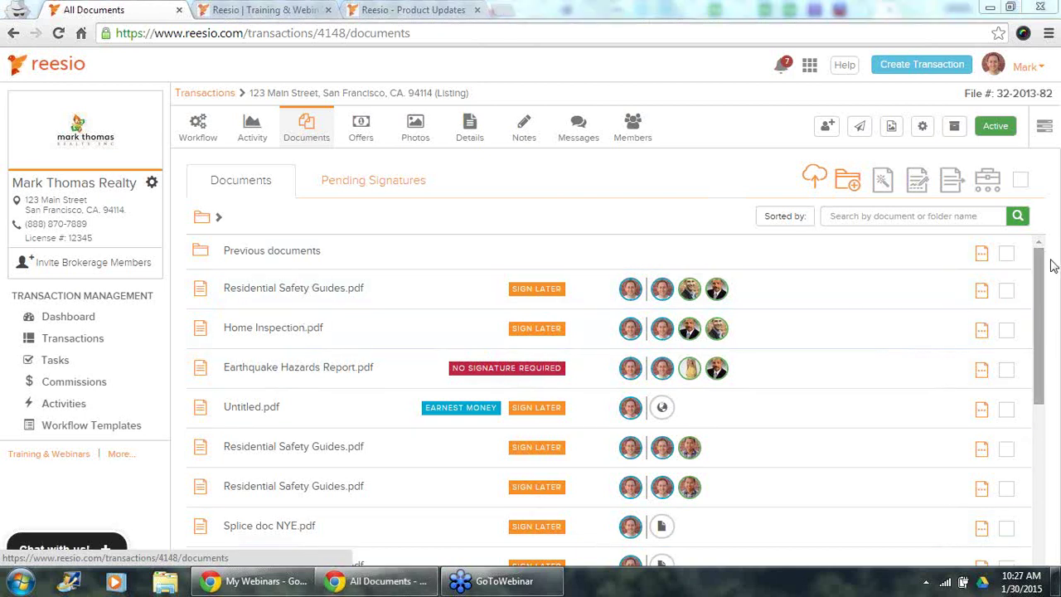
drag(1040, 255, 1040, 184)
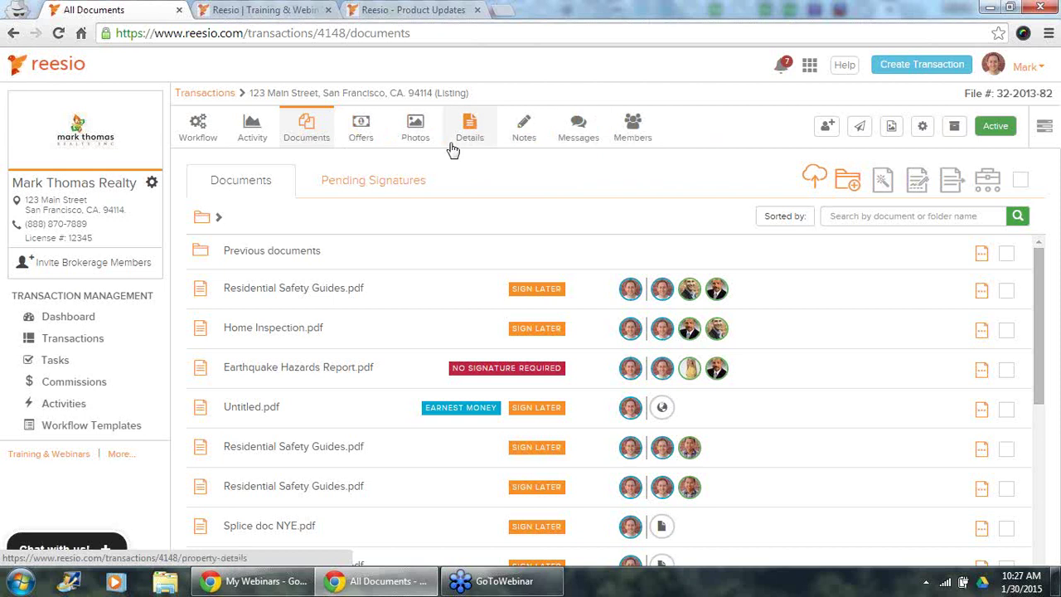
click(476, 134)
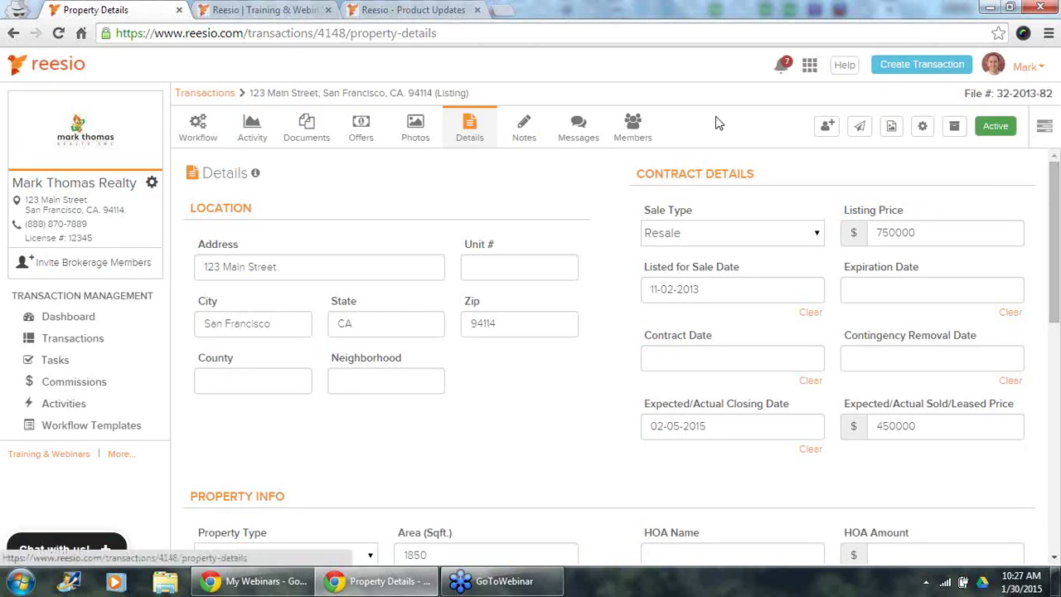
Step: View the roles for inviting a transaction member and the Email Documents information, closing each without making changes
click(828, 127)
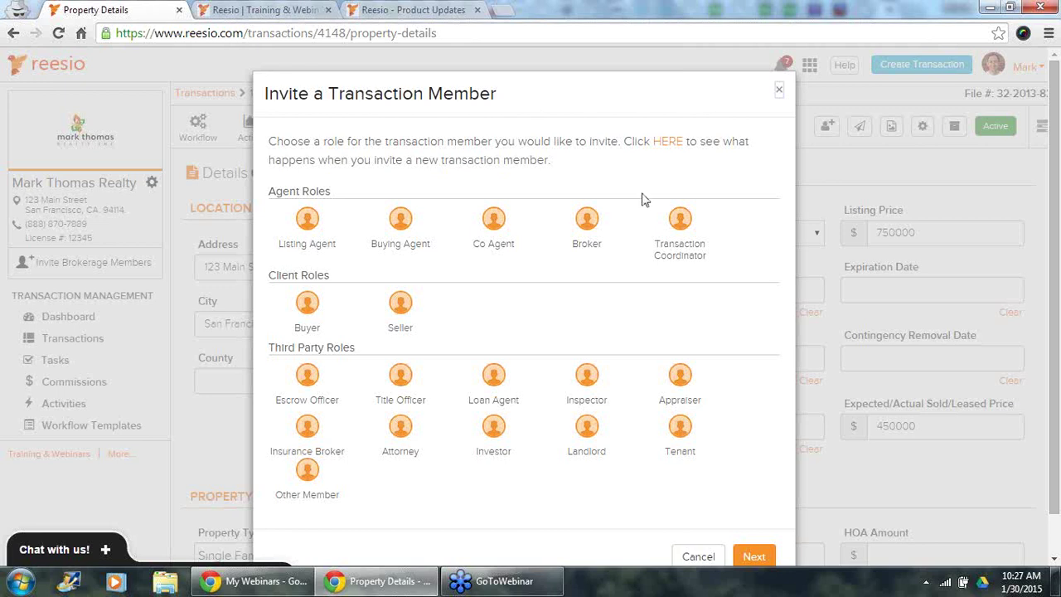
click(779, 90)
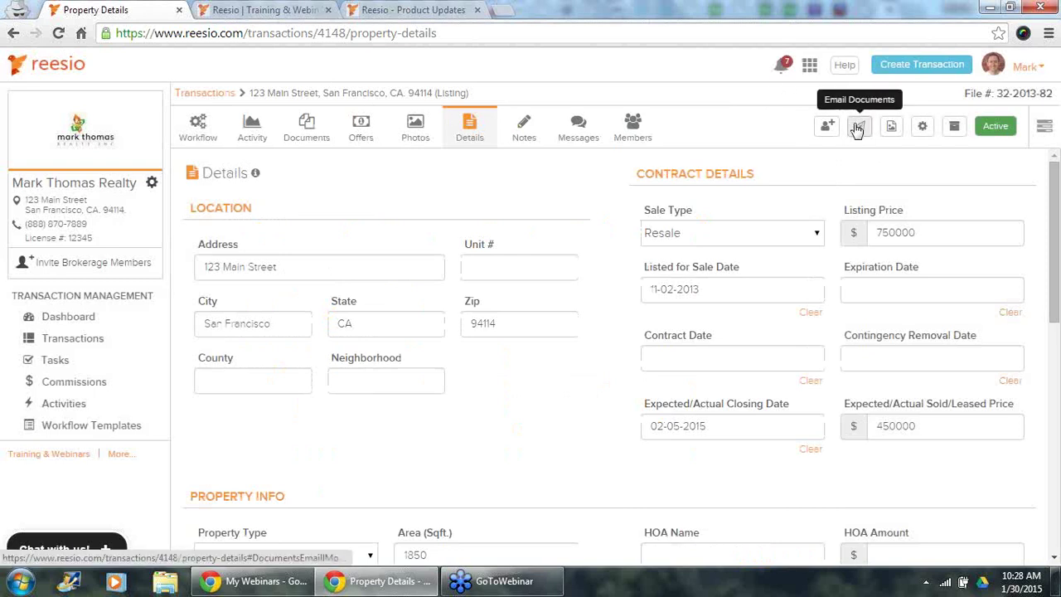
click(858, 128)
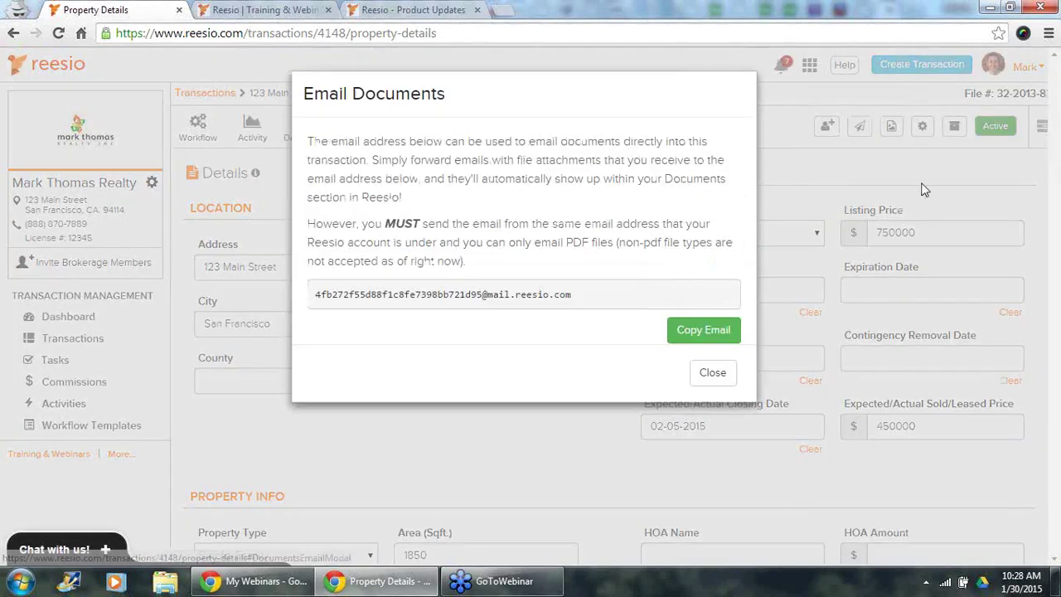
click(712, 373)
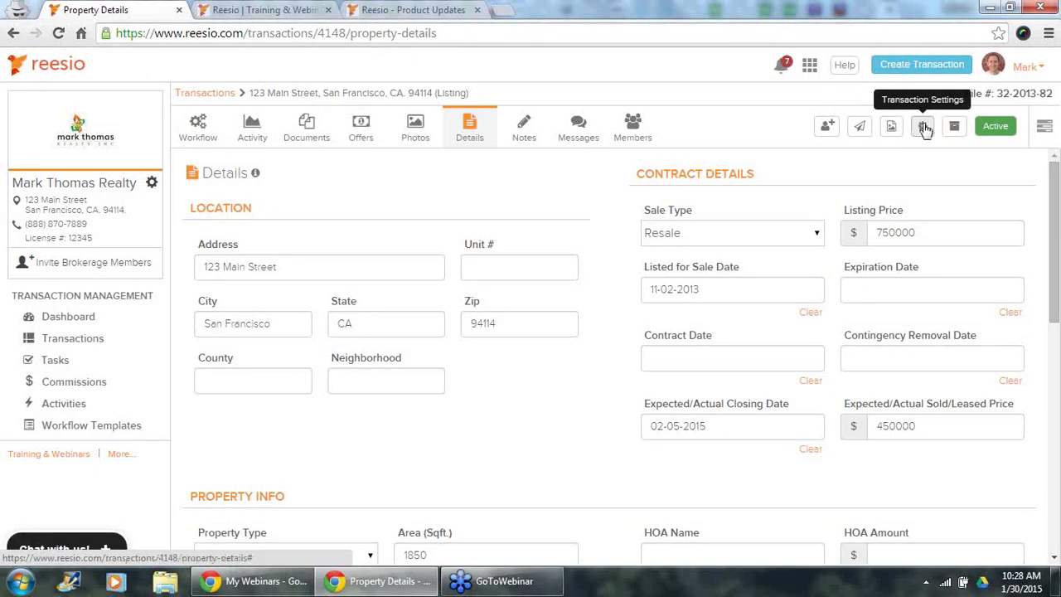
Step: Review the Transaction Settings and the Update Status options, leaving both without making changes
click(924, 127)
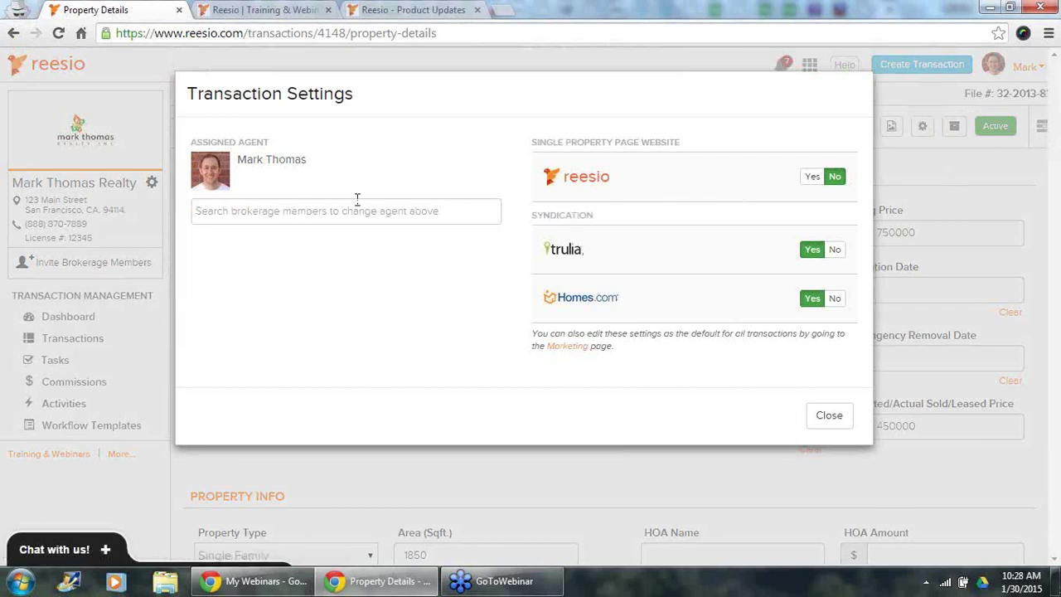
click(824, 418)
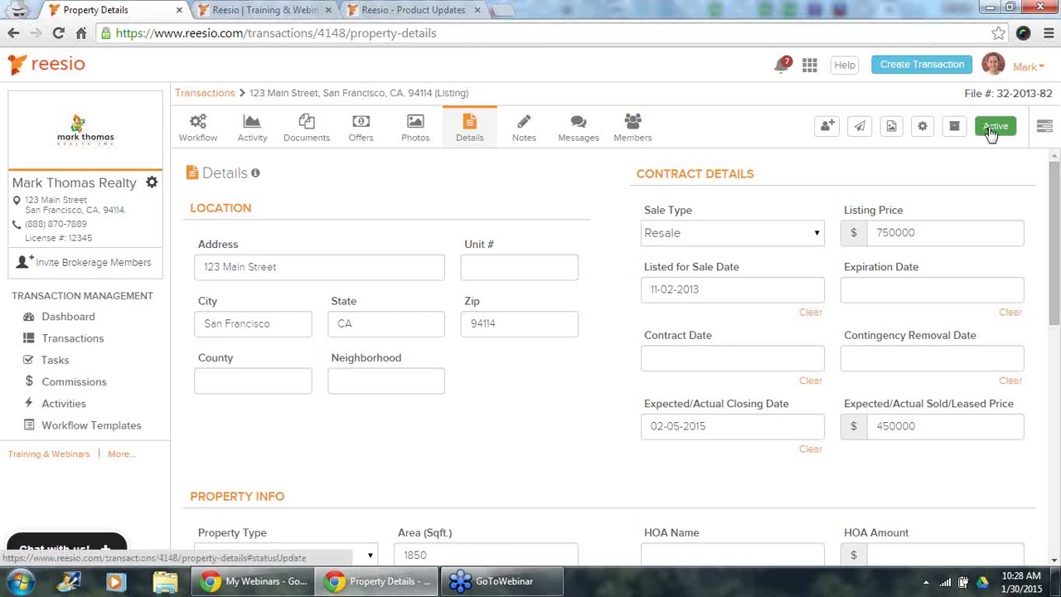
click(993, 129)
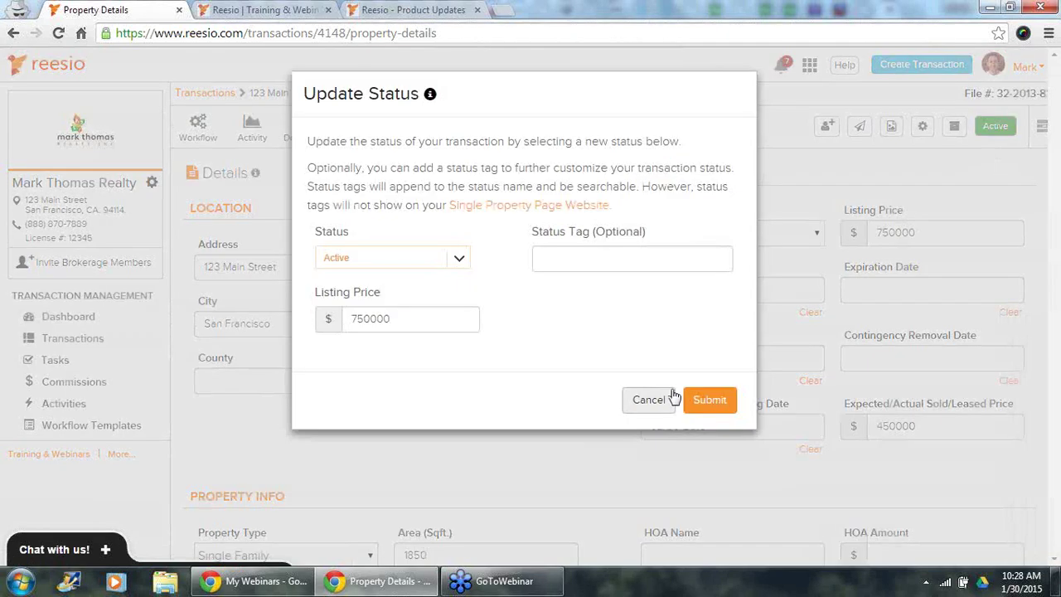
click(665, 401)
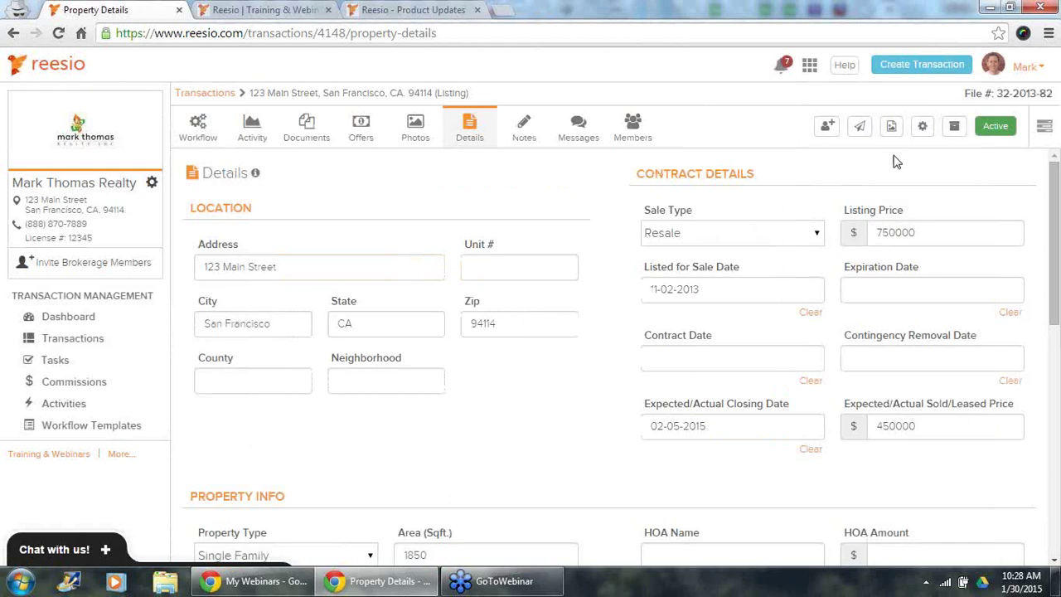
Step: Show the transaction summary, look through its members and contract details, and hide it again
click(1044, 129)
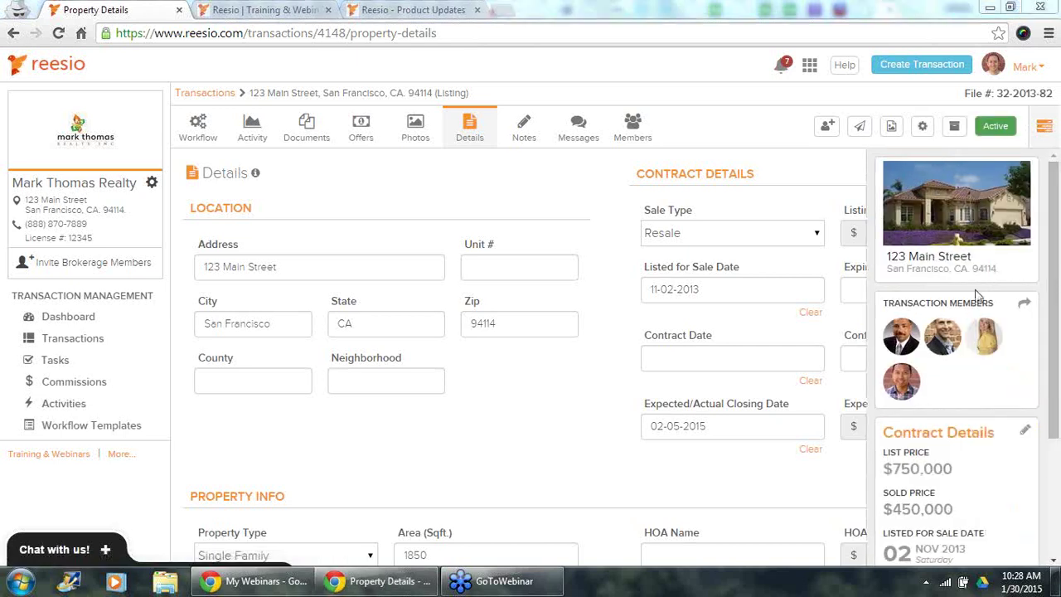
scroll(1055, 247, down, 1)
scroll(1055, 247, down, 2)
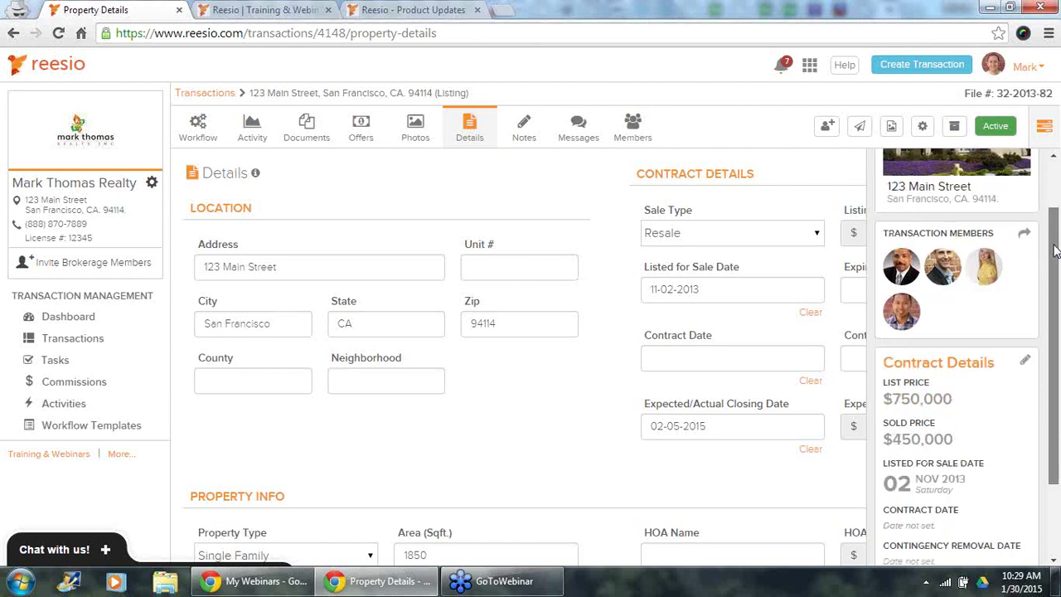
drag(1055, 286, 1055, 201)
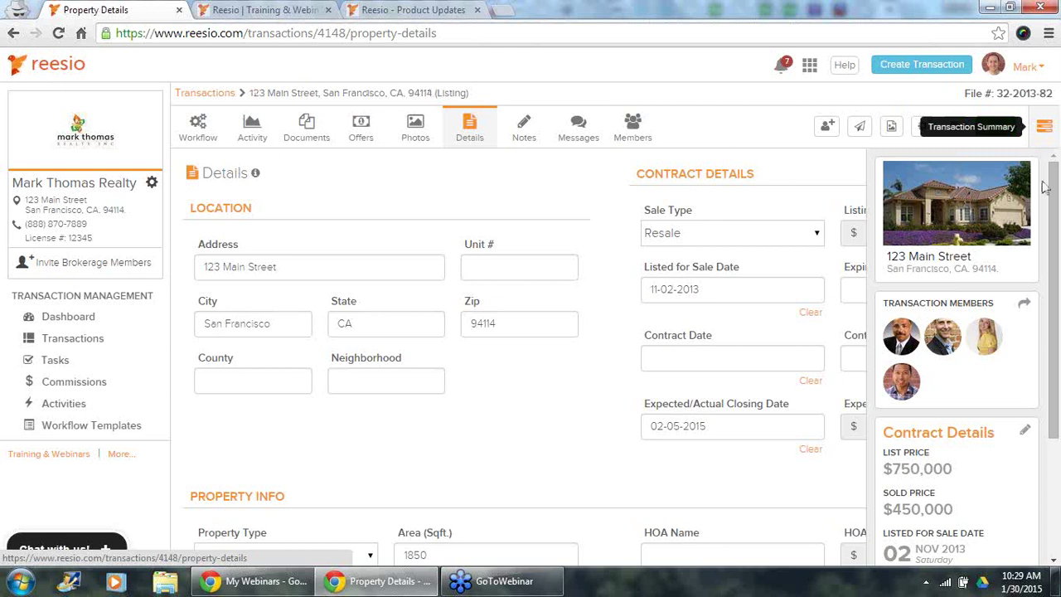
click(1046, 129)
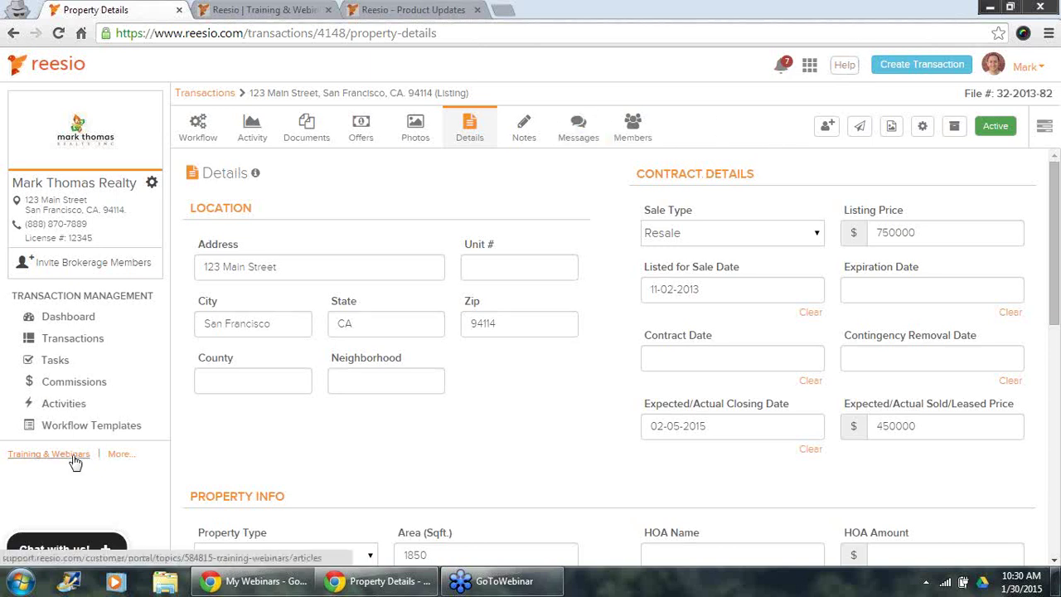
Step: View the Product Updates page and its email subscription field, and close the page to return to the transaction
click(117, 455)
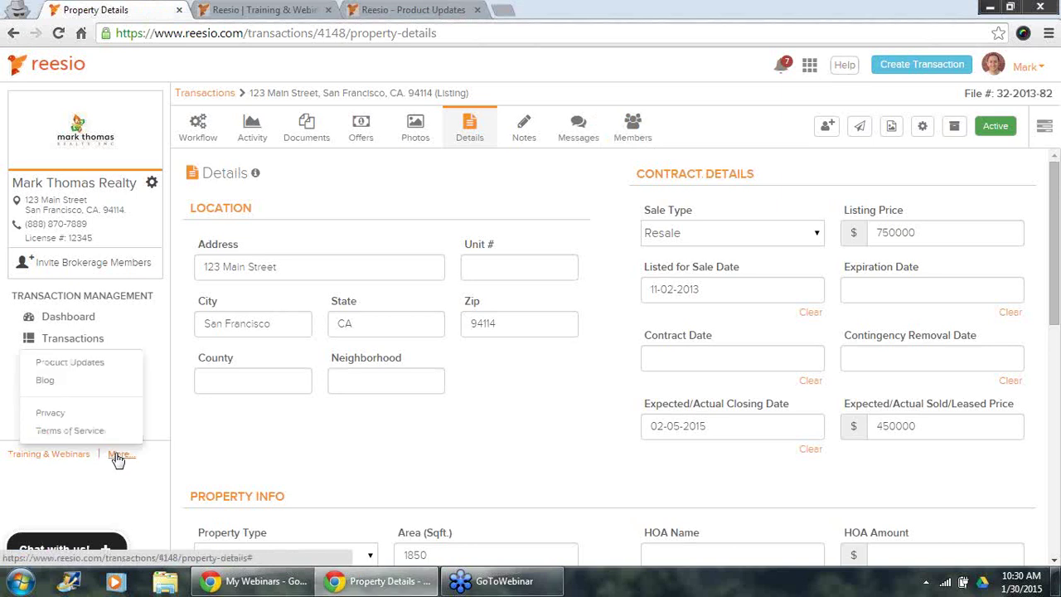
click(86, 364)
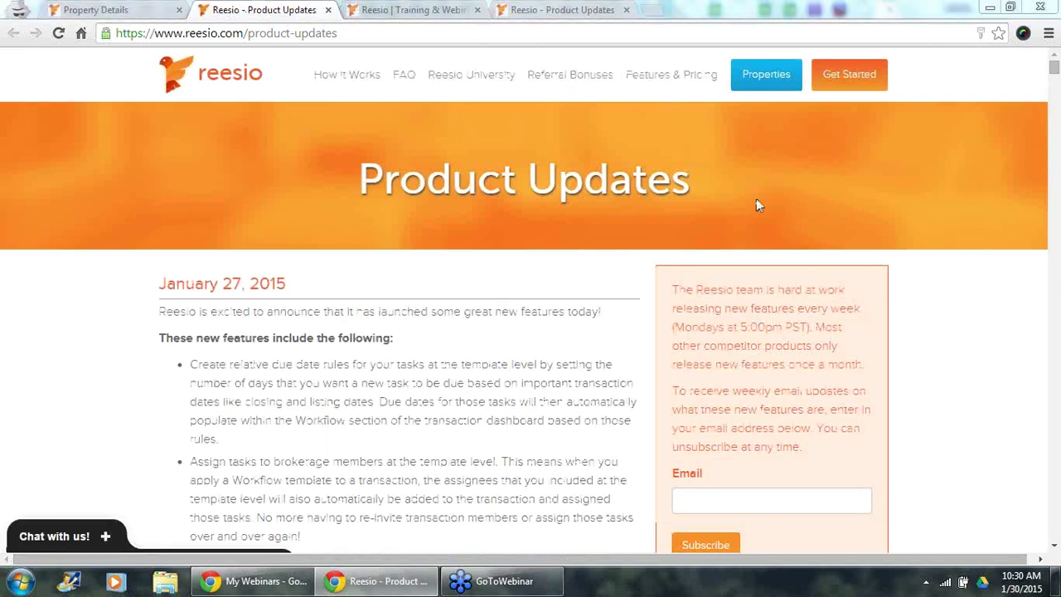
click(718, 500)
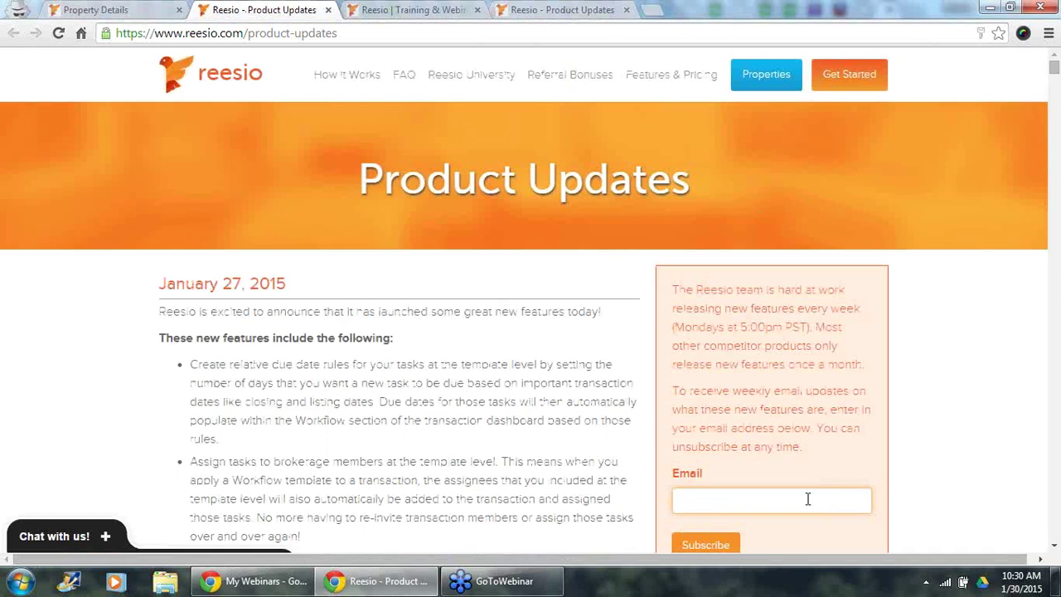
click(328, 10)
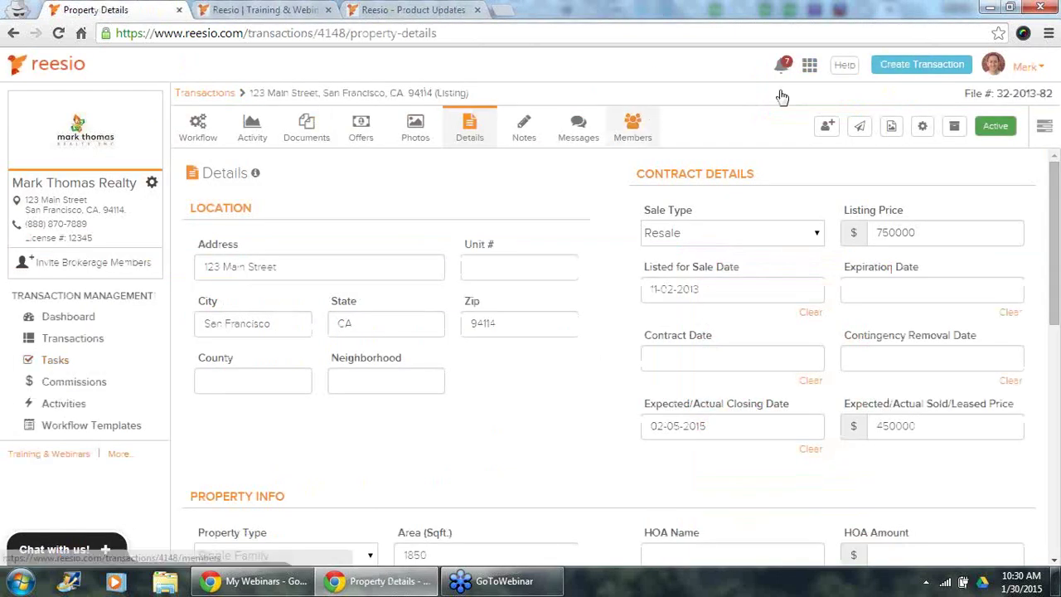
Step: Go to the Reesio Support Center and browse all articles under the Training & Webinars topic
click(846, 66)
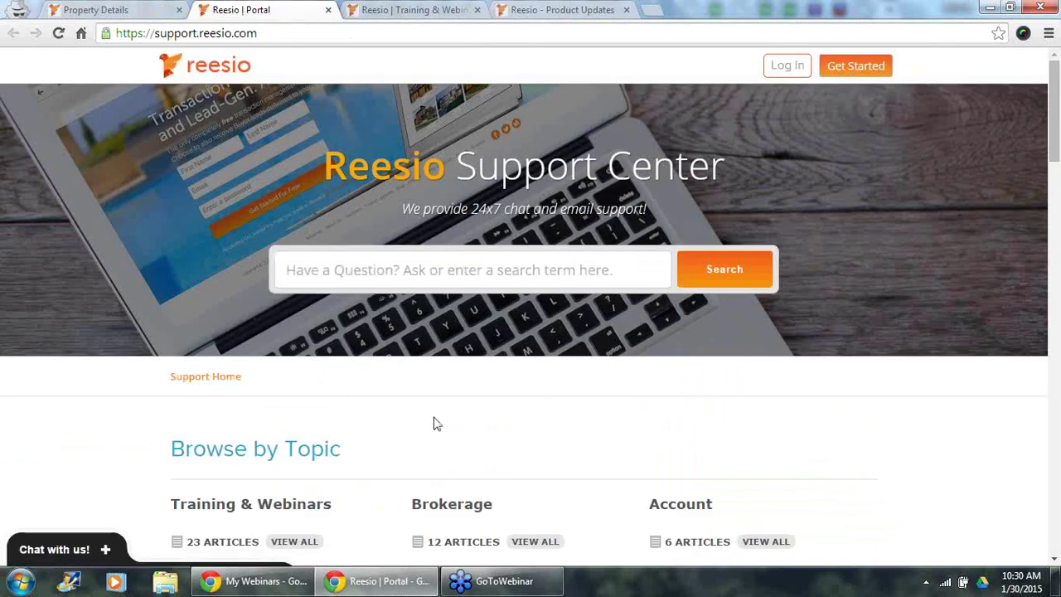
scroll(434, 417, down, 2)
scroll(434, 417, down, 3)
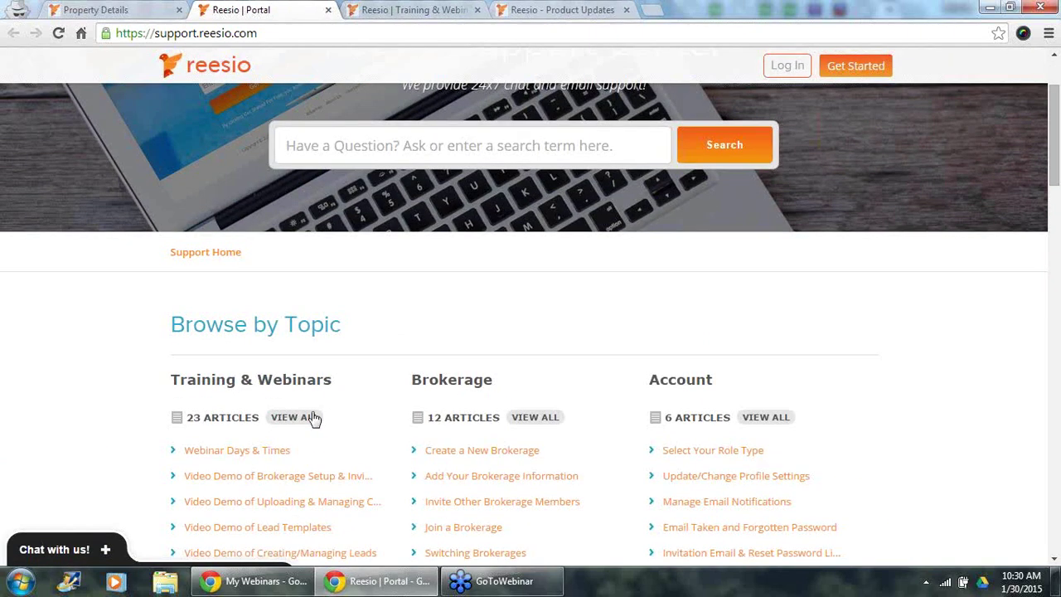
click(295, 417)
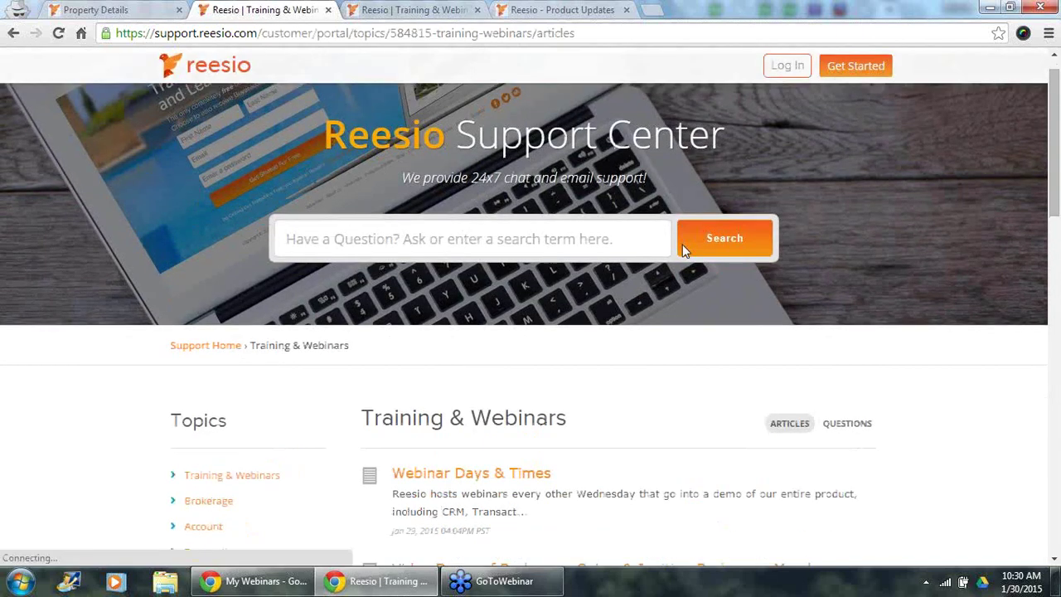
scroll(684, 250, down, 3)
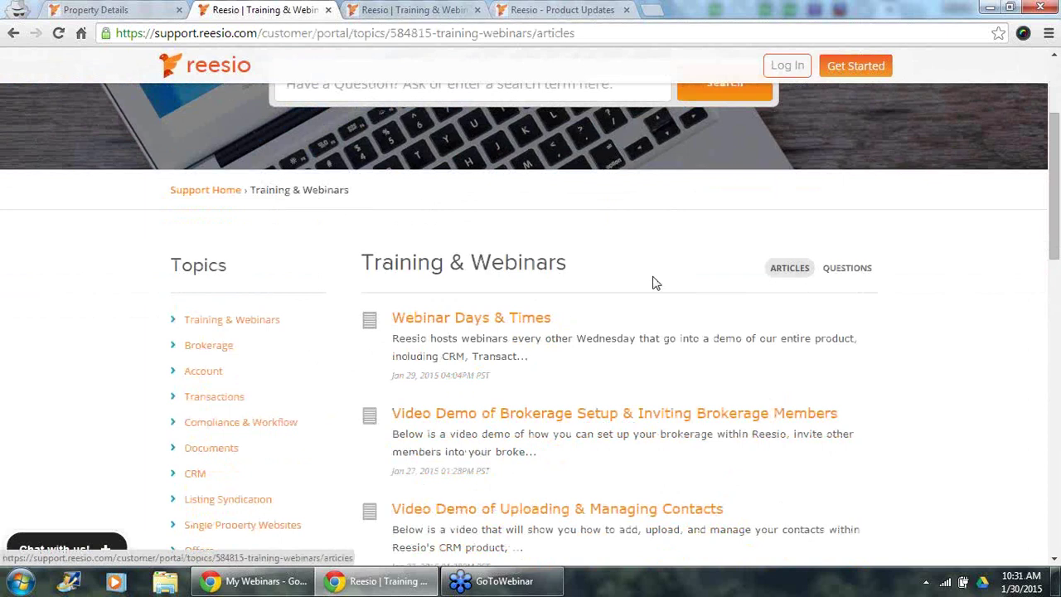
scroll(652, 283, up, 3)
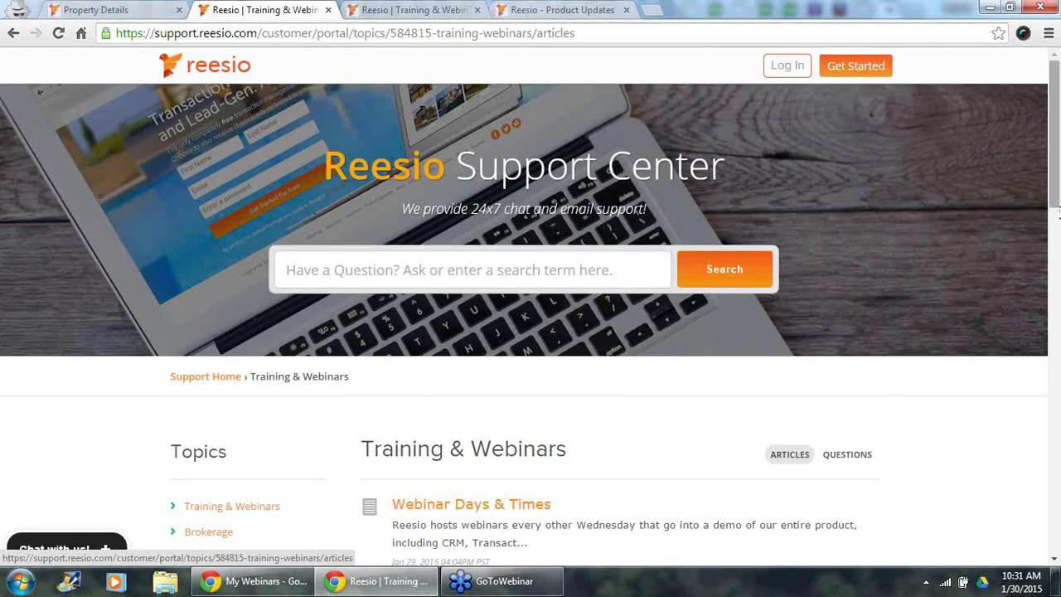